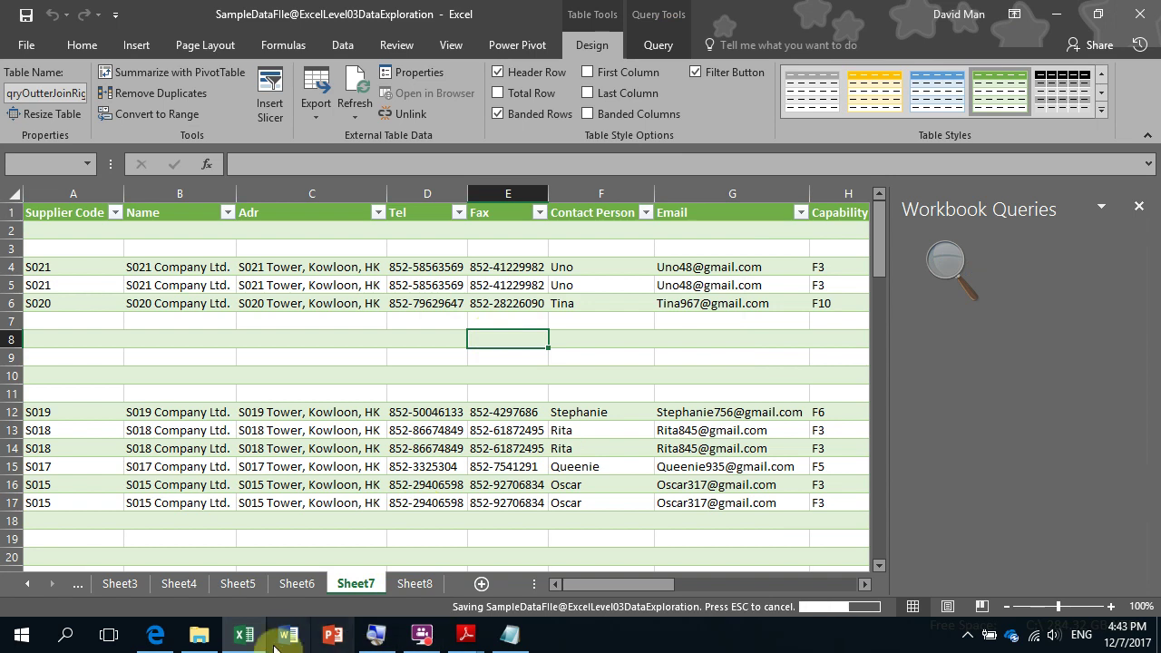
# - Switch to File Explorer and open the workbook "Power Pivot and Power Query in Excel - Data (English)" from the Sample Data@07122017 folder
pyautogui.click(208, 644)
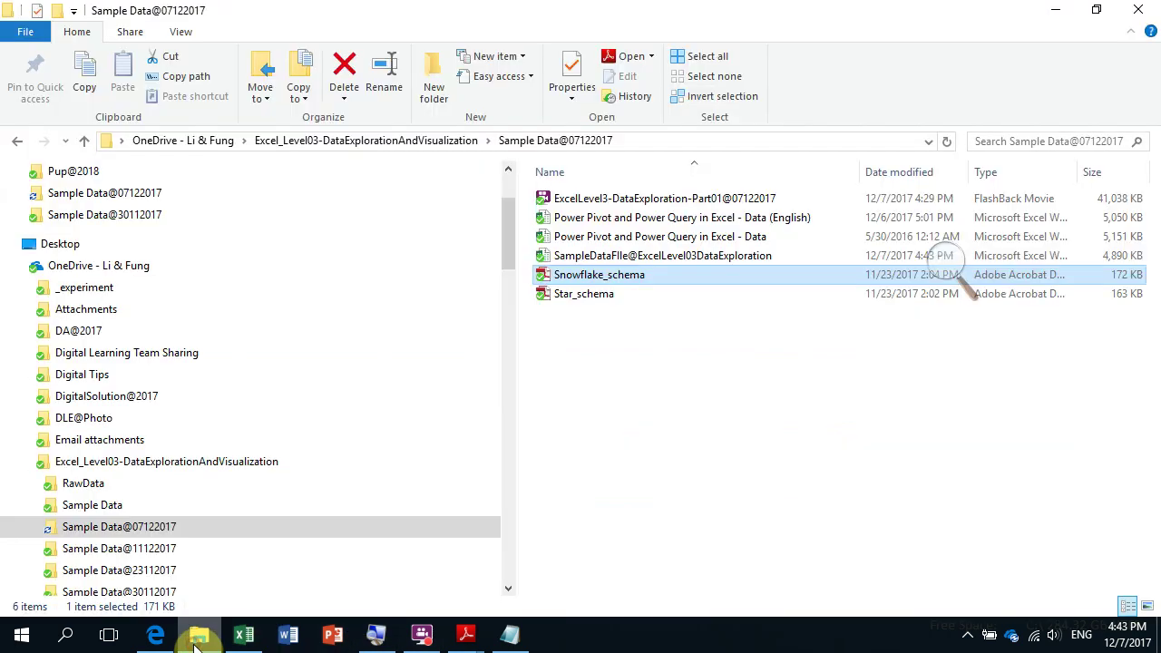
pyautogui.click(703, 221)
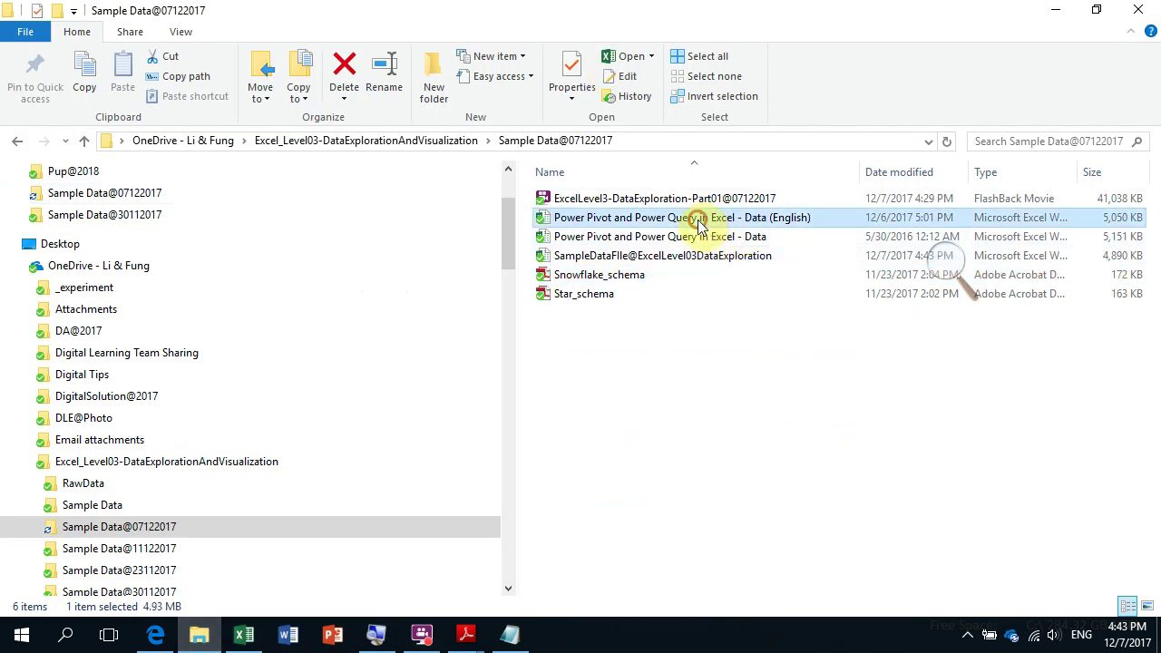
pyautogui.doubleClick(679, 227)
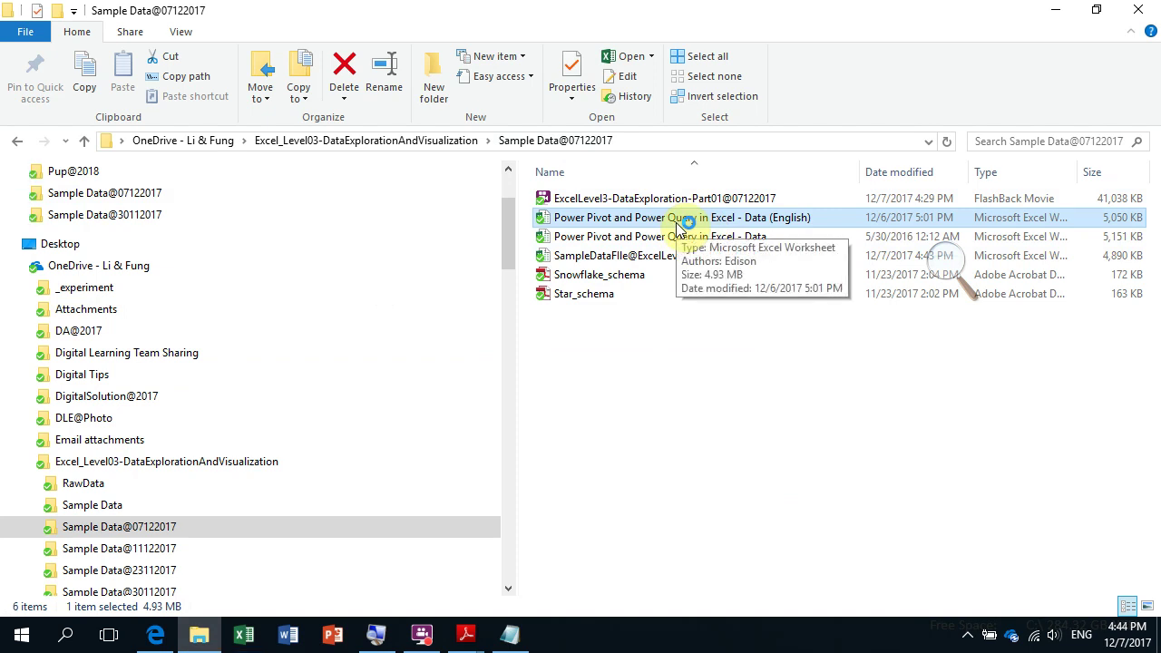
pyautogui.doubleClick(675, 227)
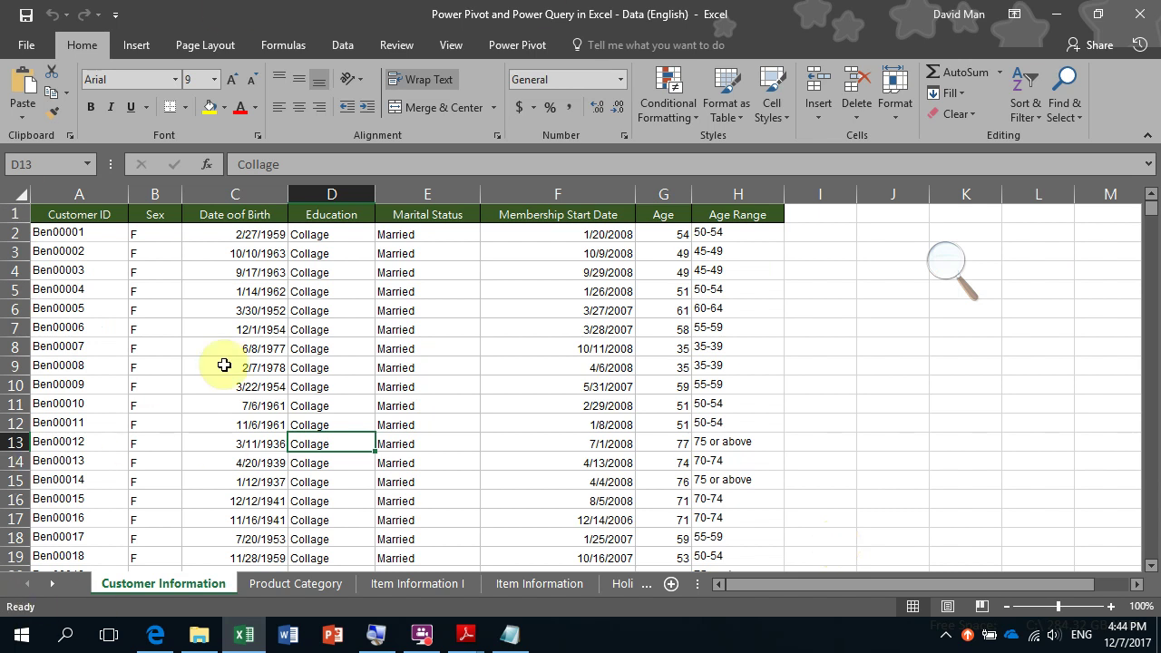
# - Look through the workbook's sheets from Customer Information to Cost and Price Ratio to examine what data each one holds
pyautogui.click(279, 361)
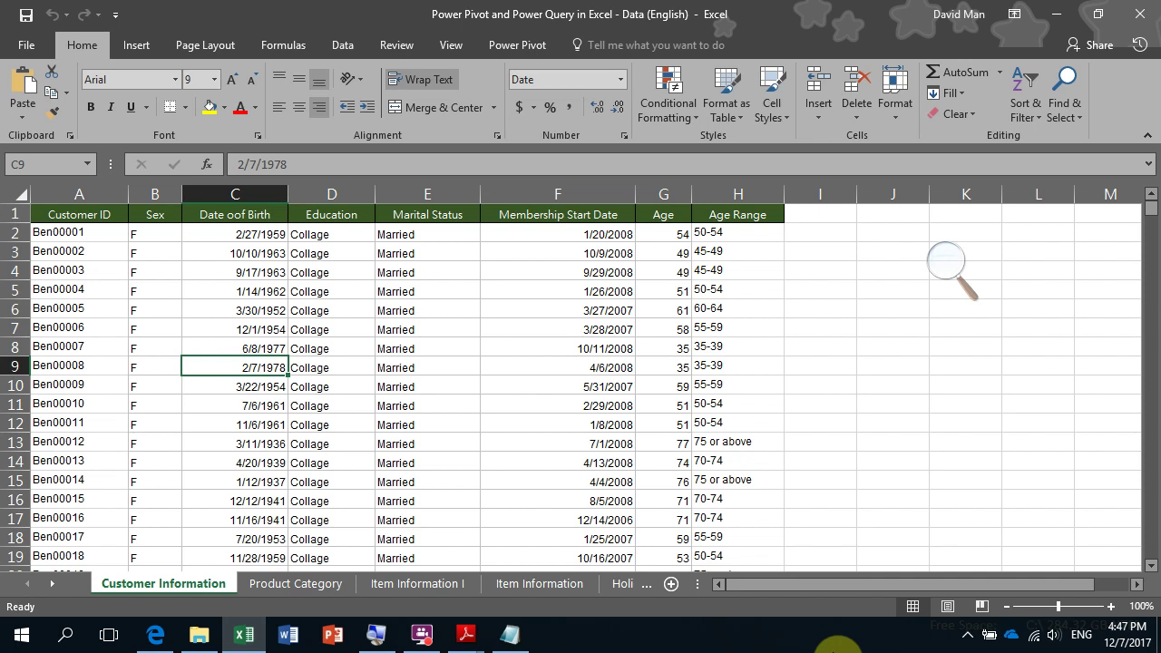
pyautogui.click(385, 482)
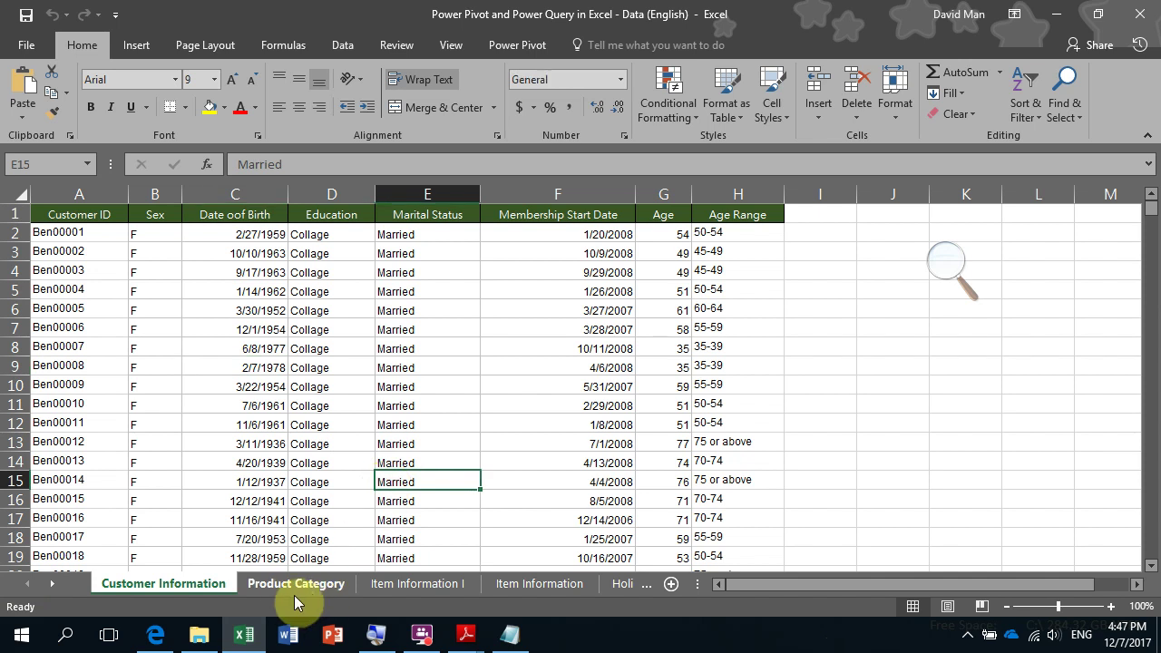
pyautogui.click(287, 586)
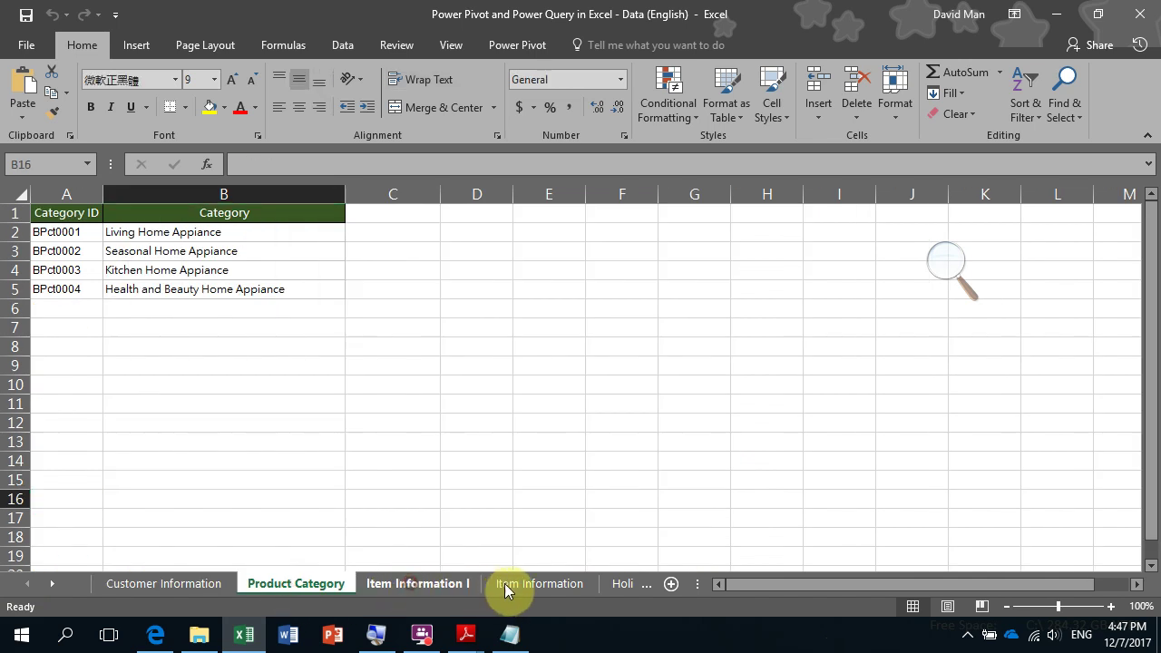
pyautogui.click(522, 585)
pyautogui.click(617, 584)
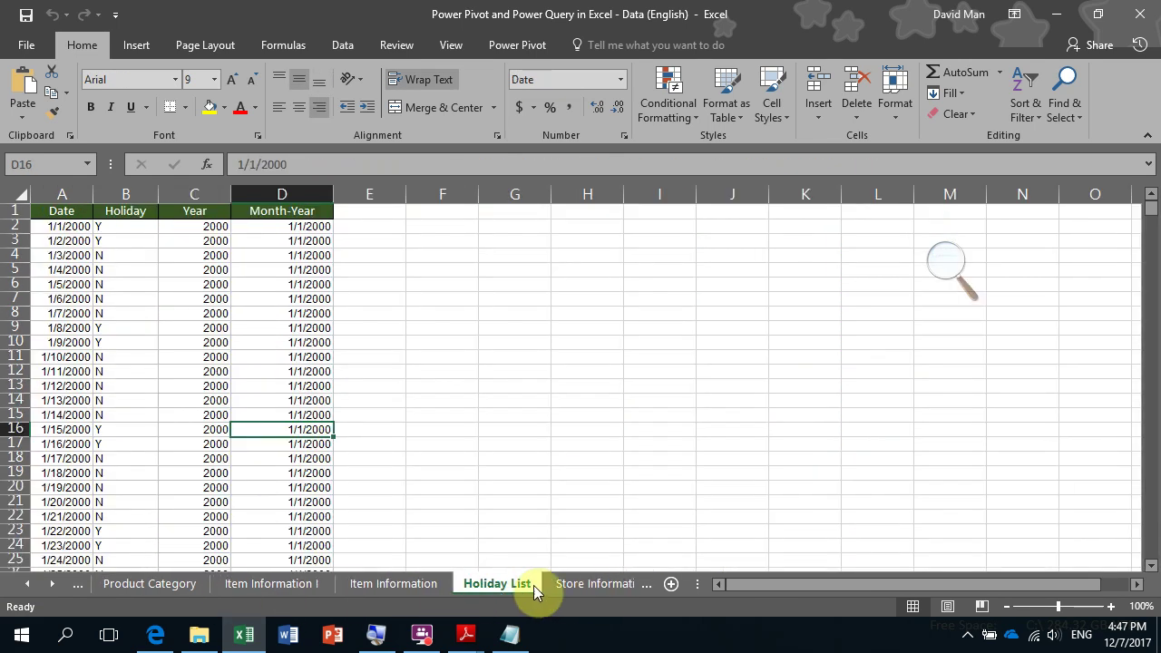
pyautogui.click(591, 586)
pyautogui.click(597, 585)
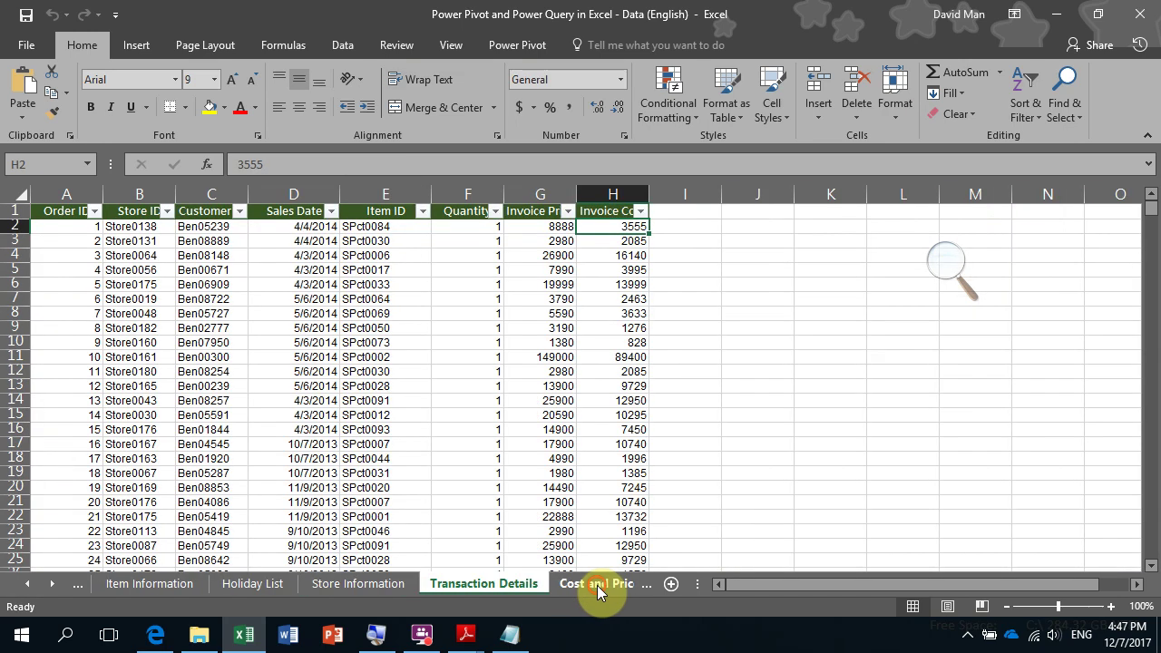
pyautogui.click(597, 585)
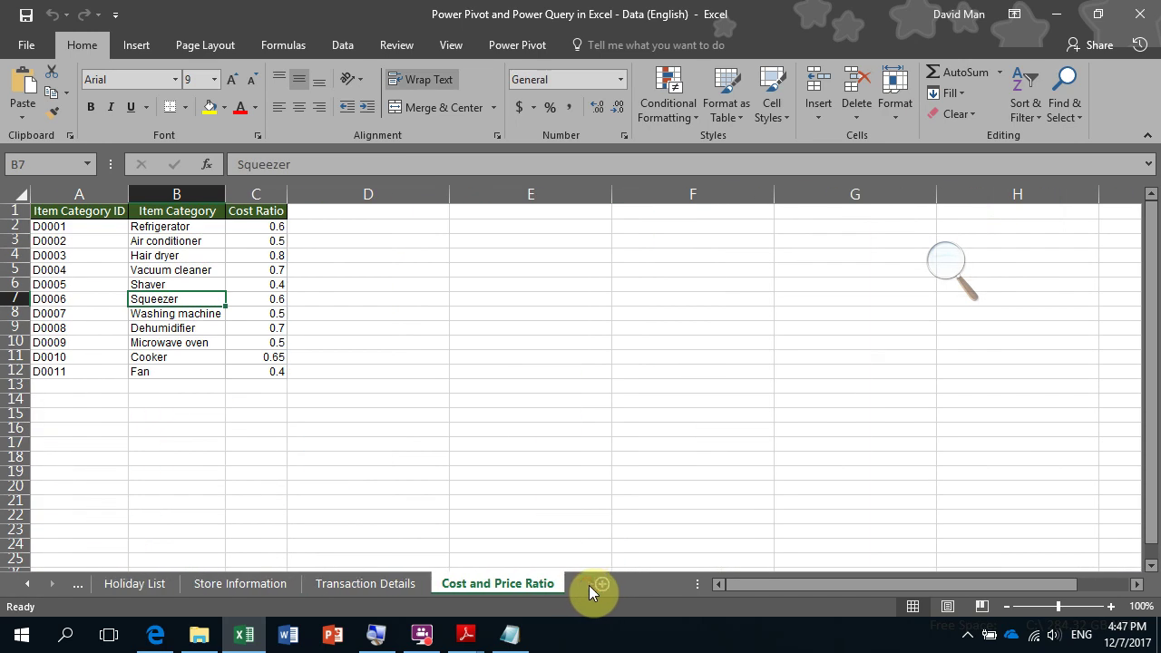
pyautogui.click(174, 286)
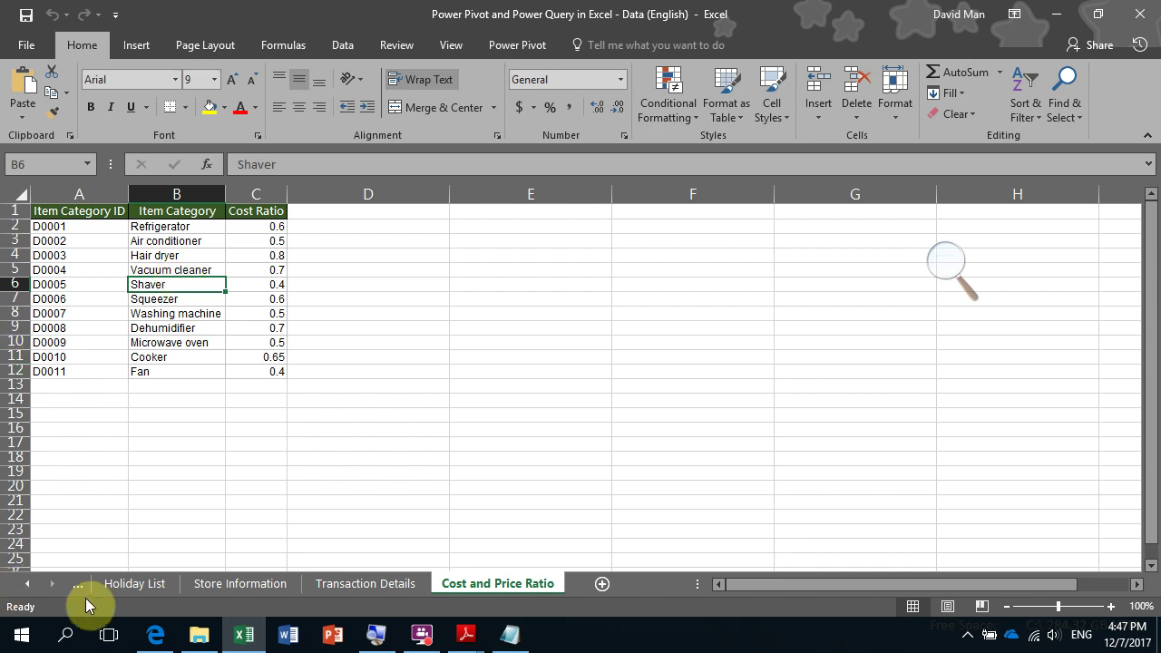
# - Convert the customer data in A1:H9207 of the Customer Information sheet into a table with headers
pyautogui.click(27, 585)
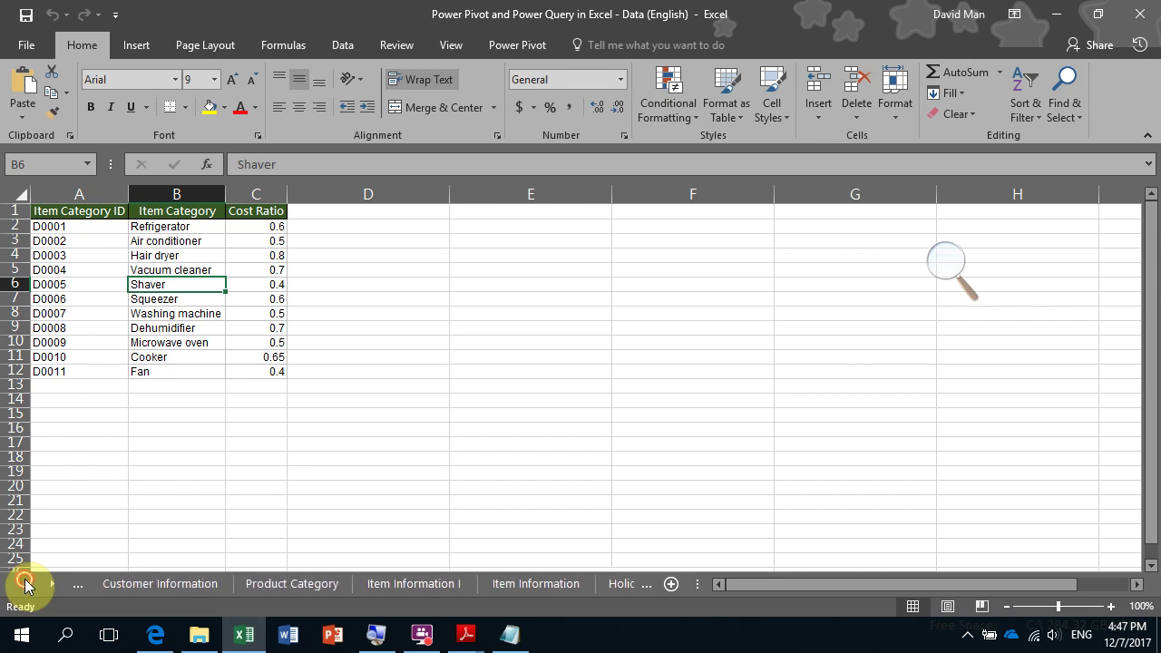
pyautogui.click(148, 584)
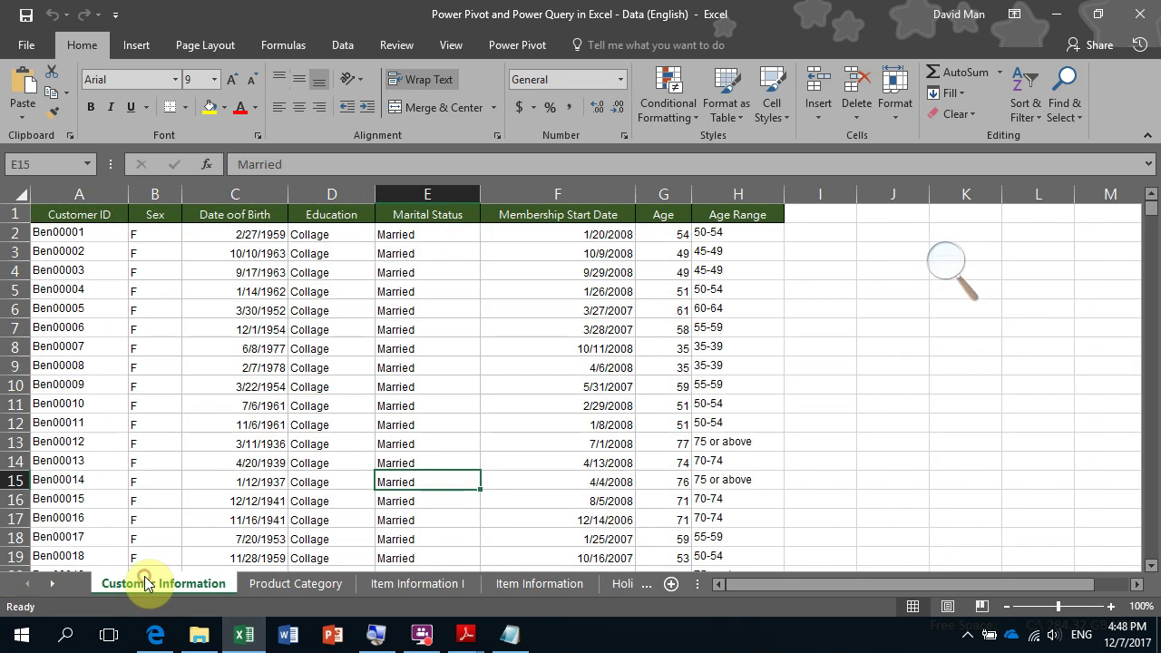
pyautogui.click(136, 327)
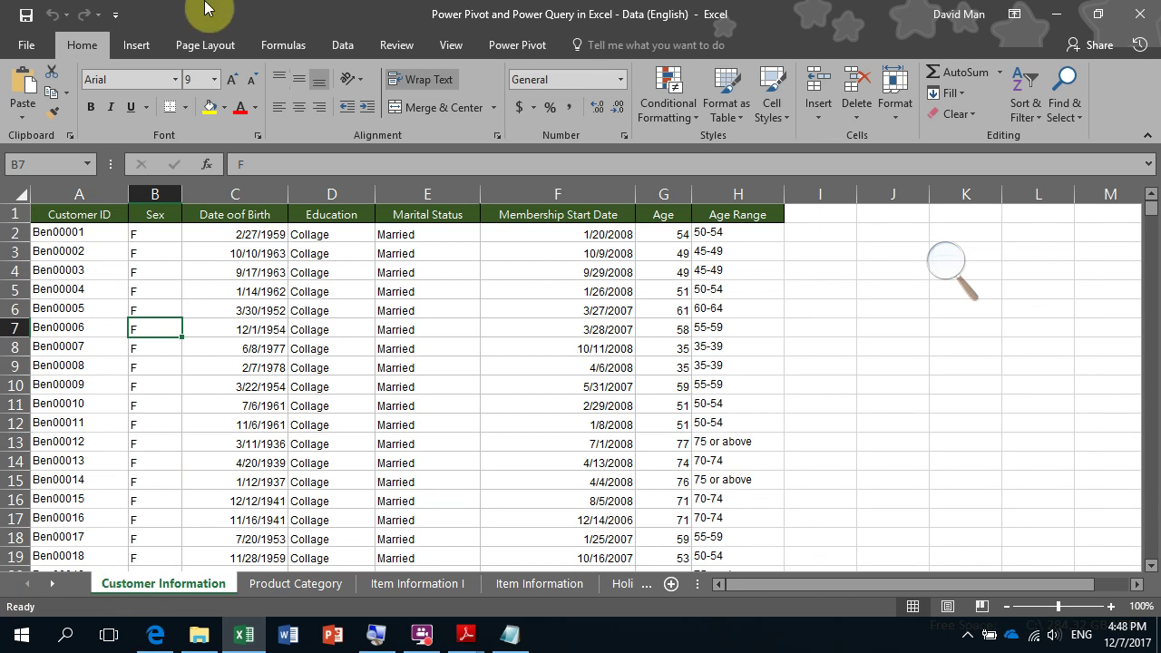
pyautogui.click(112, 276)
pyautogui.scroll(3, 136, 276)
pyautogui.click(132, 272)
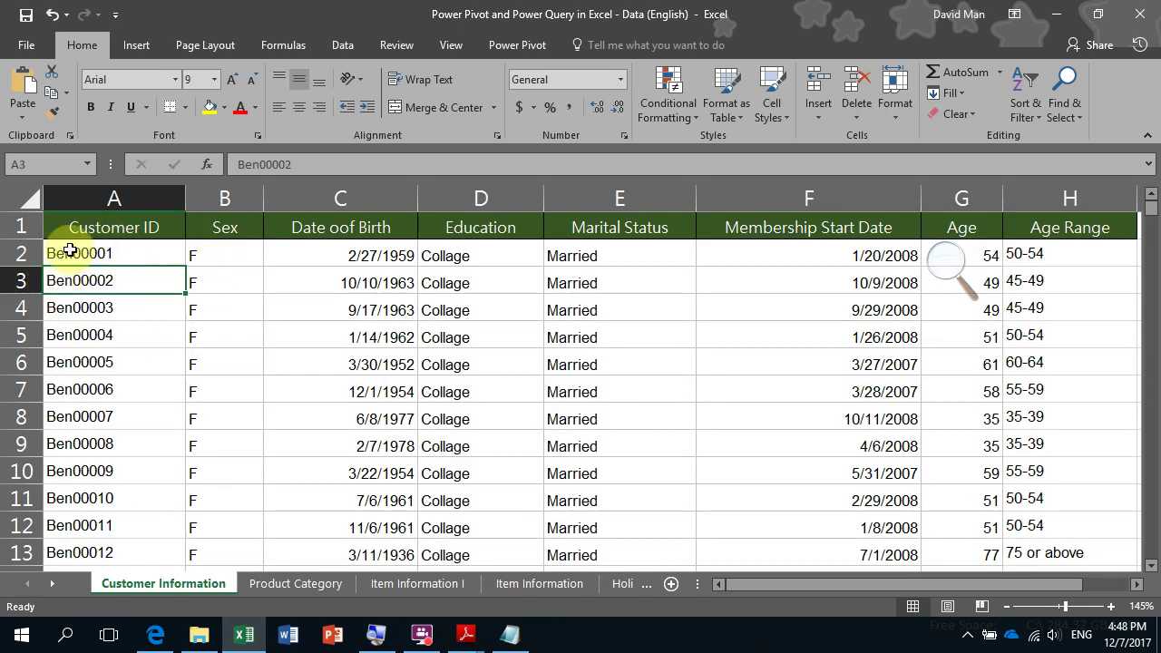
pyautogui.click(241, 259)
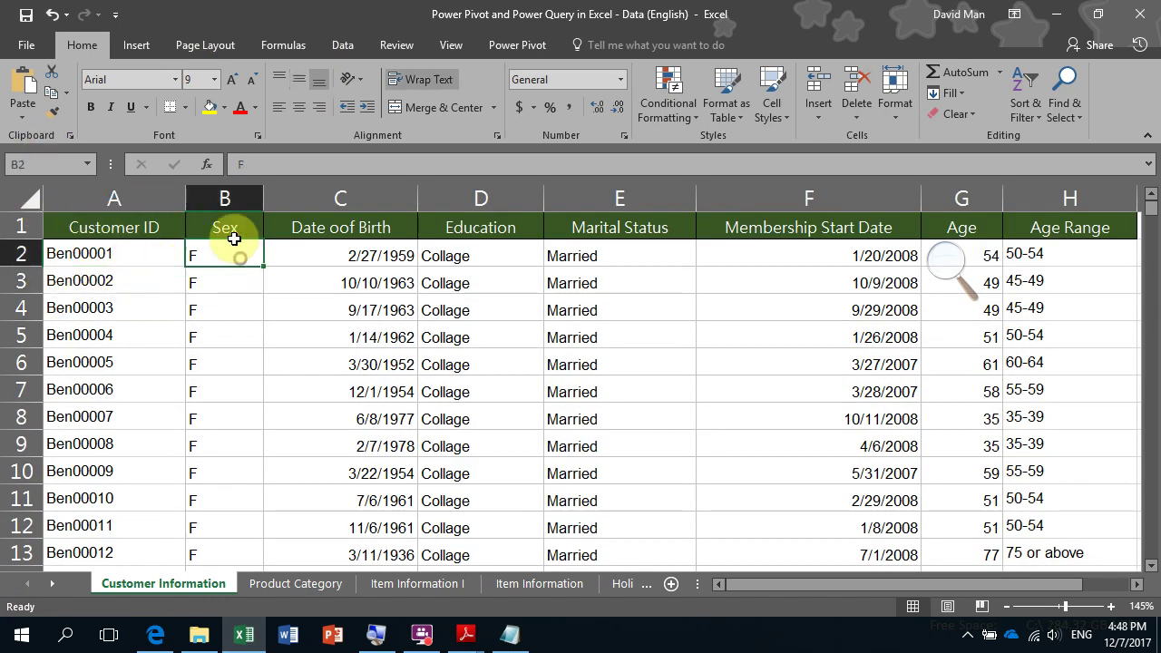
pyautogui.click(131, 43)
pyautogui.click(152, 89)
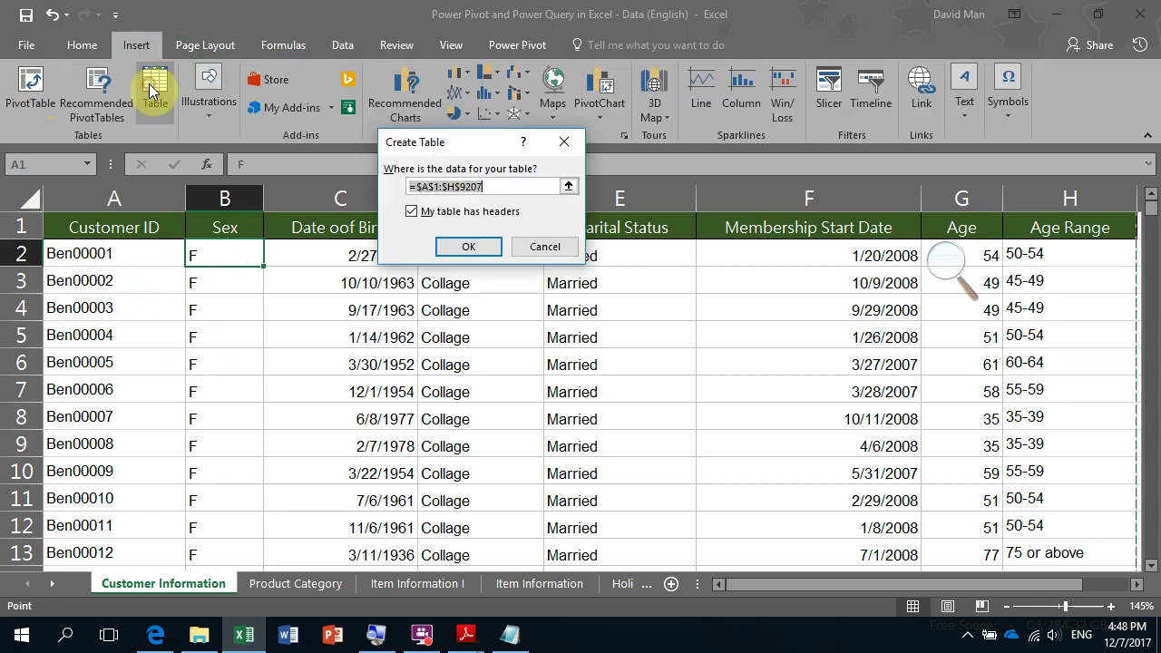
pyautogui.click(478, 247)
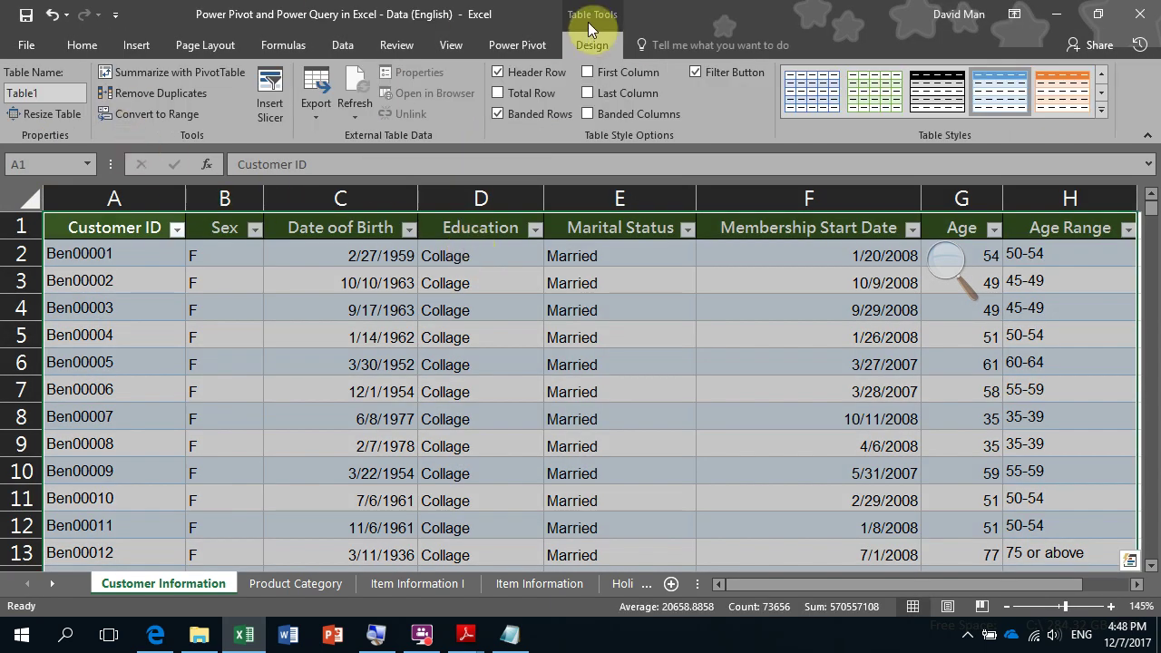
# - Rename the Customer Information table as tblCustomer
pyautogui.click(44, 92)
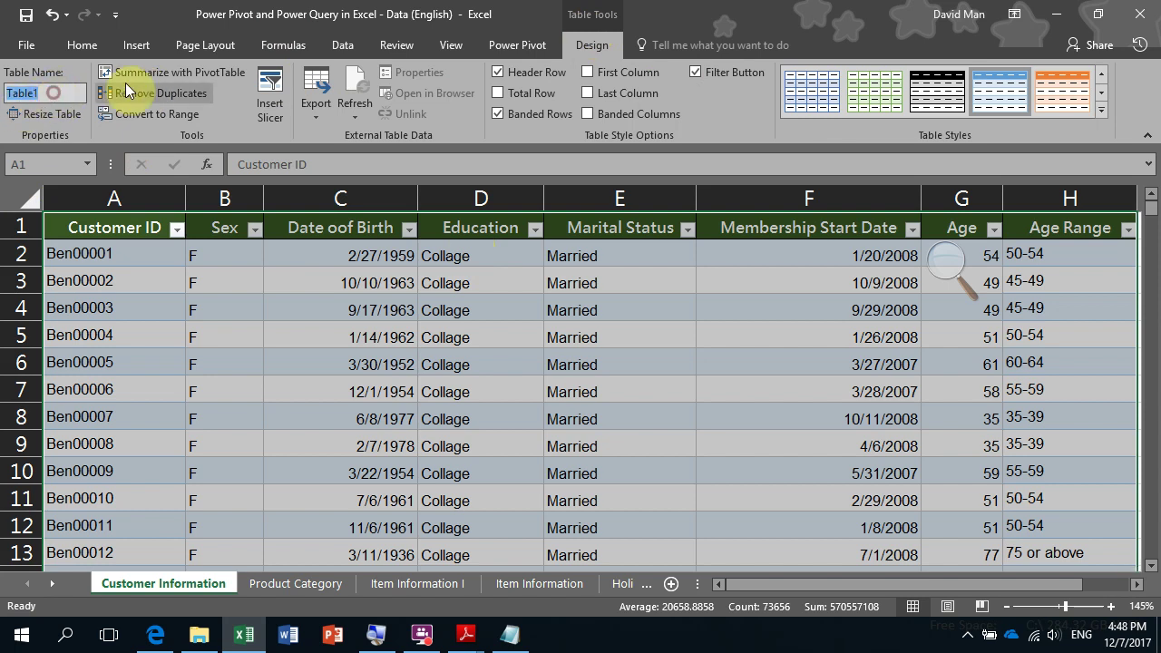
pyautogui.write('tbl')
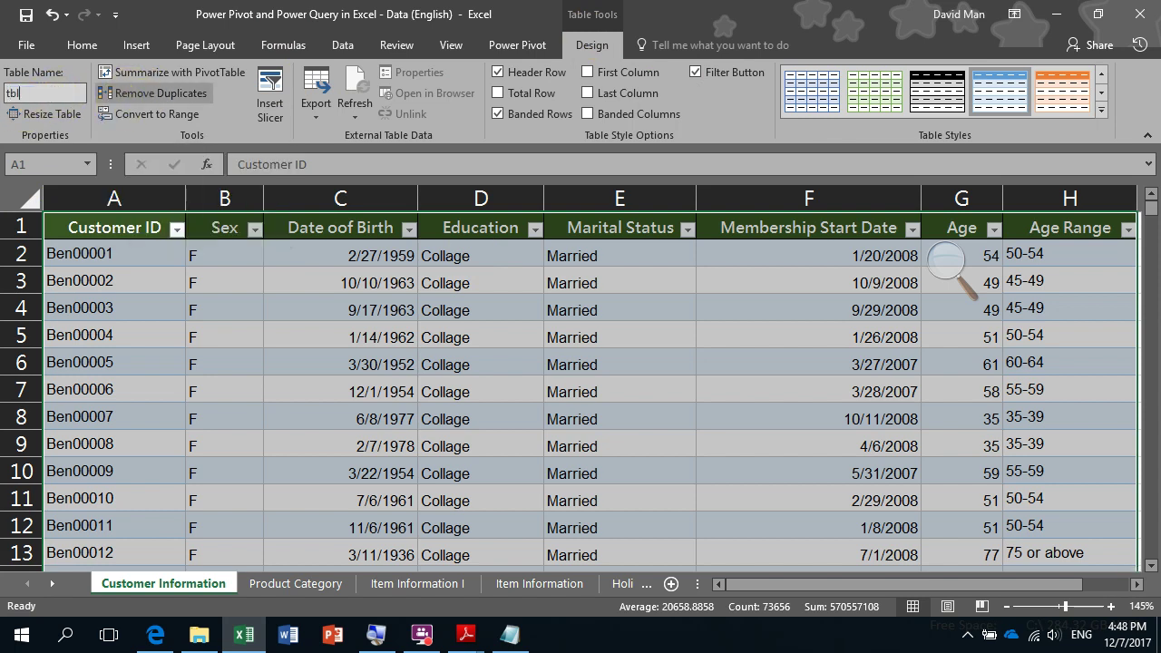
pyautogui.write('Customer')
pyautogui.press('Return')
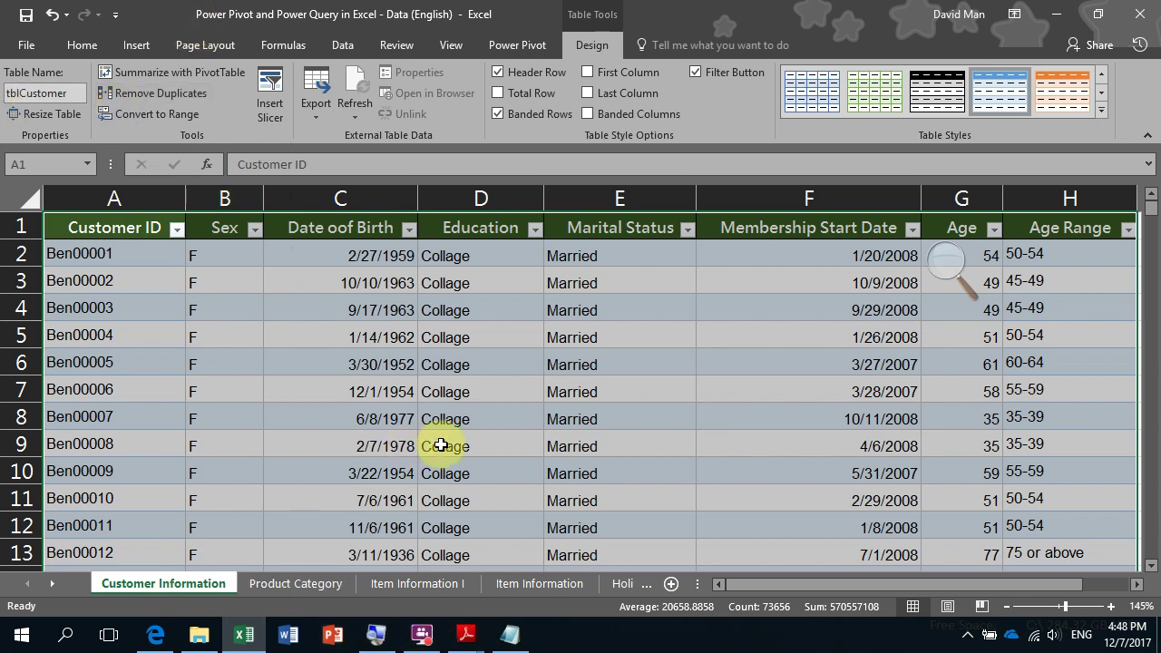
pyautogui.click(948, 282)
pyautogui.click(970, 275)
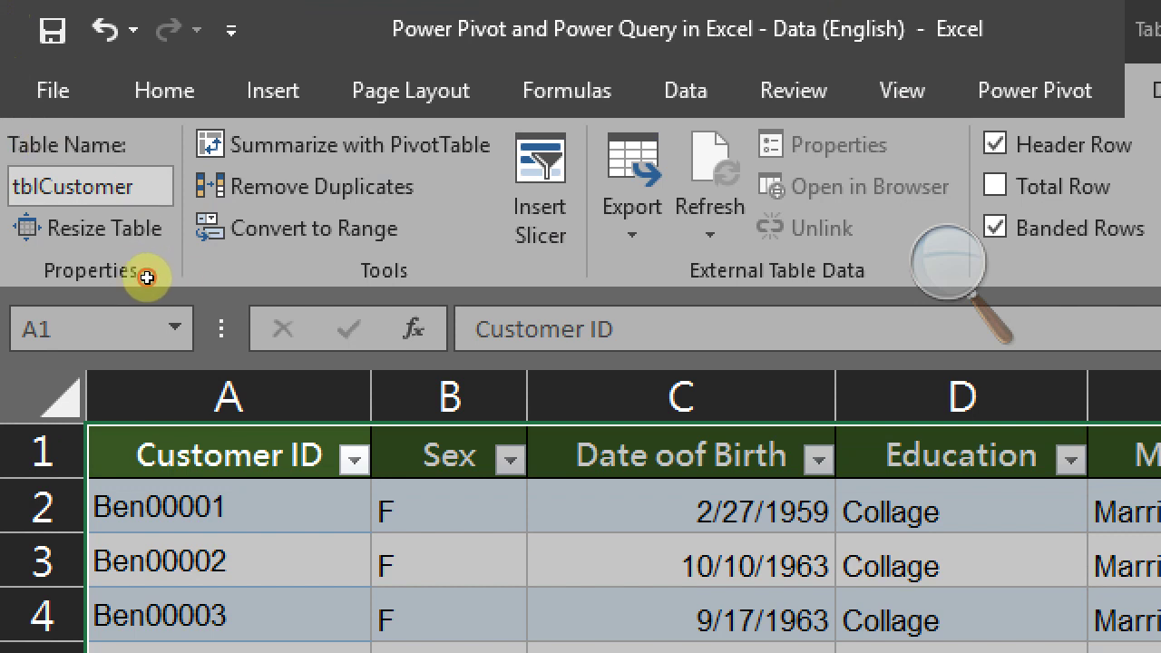
pyautogui.press('Down')
pyautogui.press('Down')
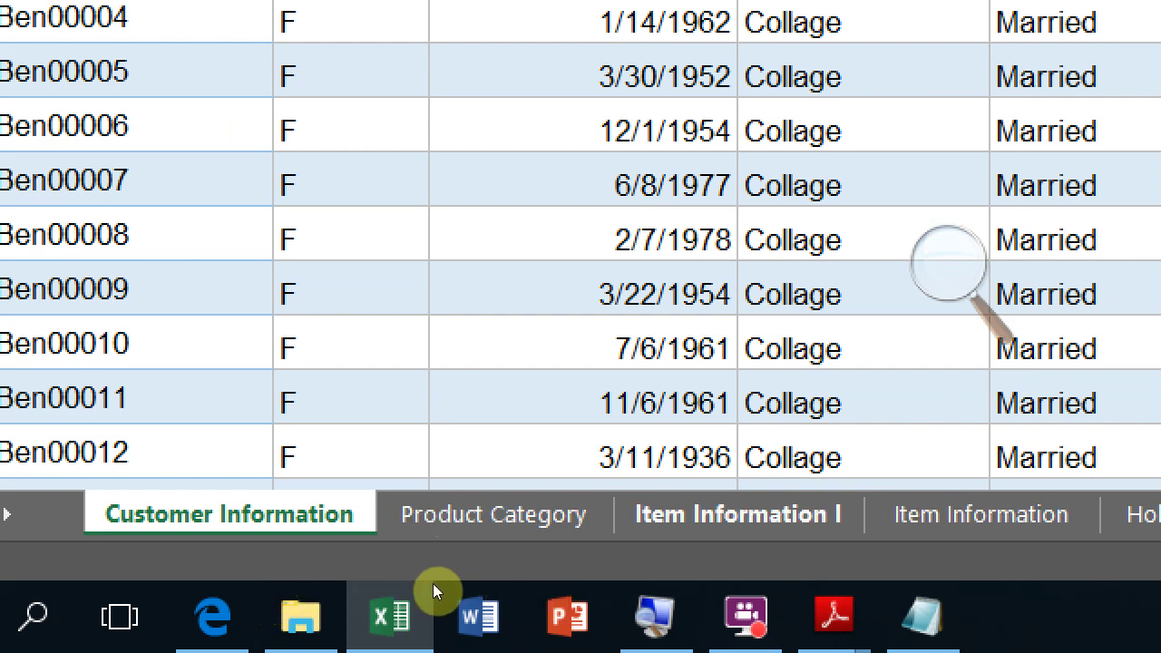
# - Convert the item data on the Item Information I sheet into a table, starting from the first Item ID in cell A2
pyautogui.hotkey('ctrl', 'pagedown')
pyautogui.hotkey('ctrl', 'pagedown')
pyautogui.hotkey('ctrl', 'pageup')
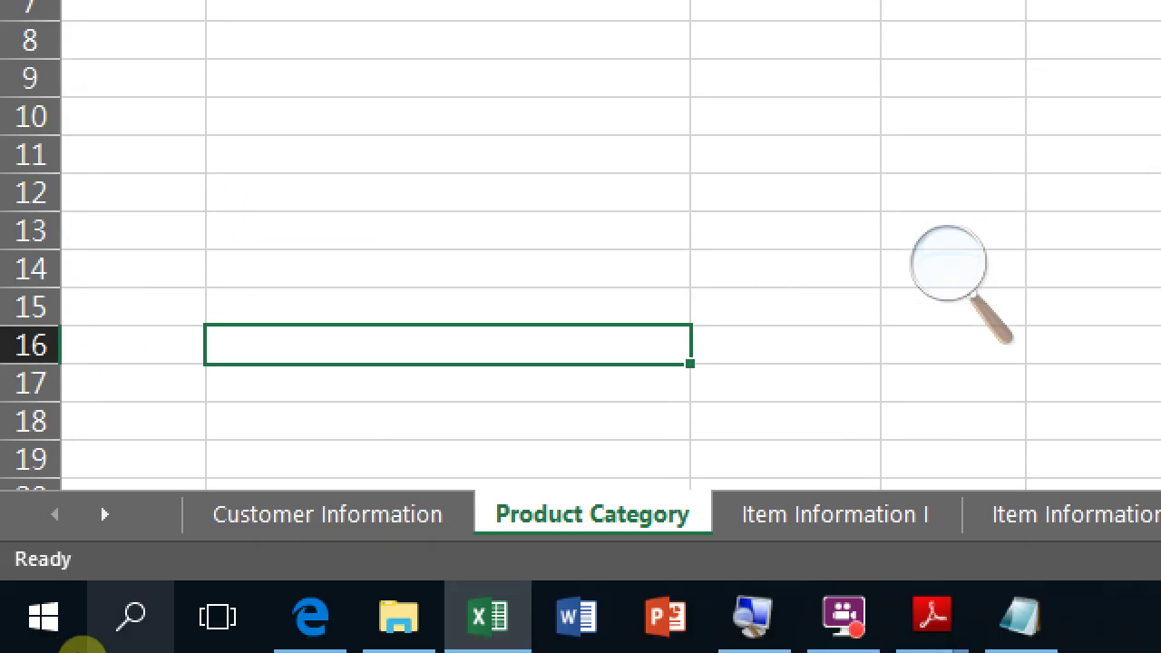
pyautogui.hotkey('ctrl', 'pagedown')
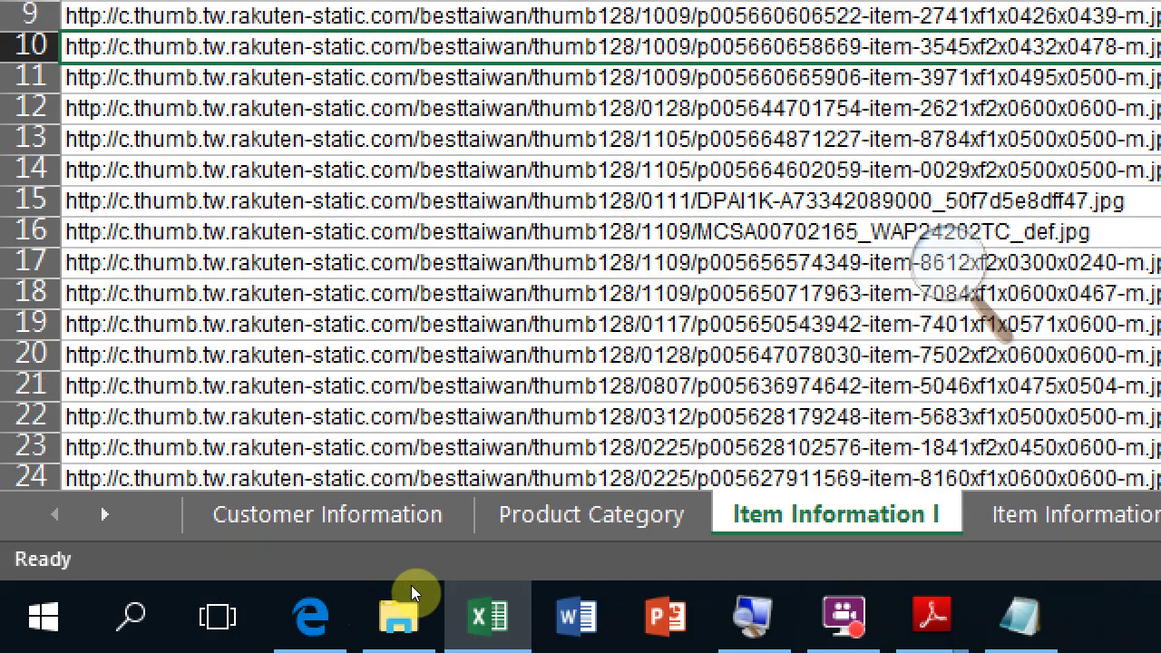
pyautogui.press('Down')
pyautogui.press('Down')
pyautogui.press('Down')
pyautogui.press('Down')
pyautogui.press('Down')
pyautogui.press('Down')
pyautogui.press('Down')
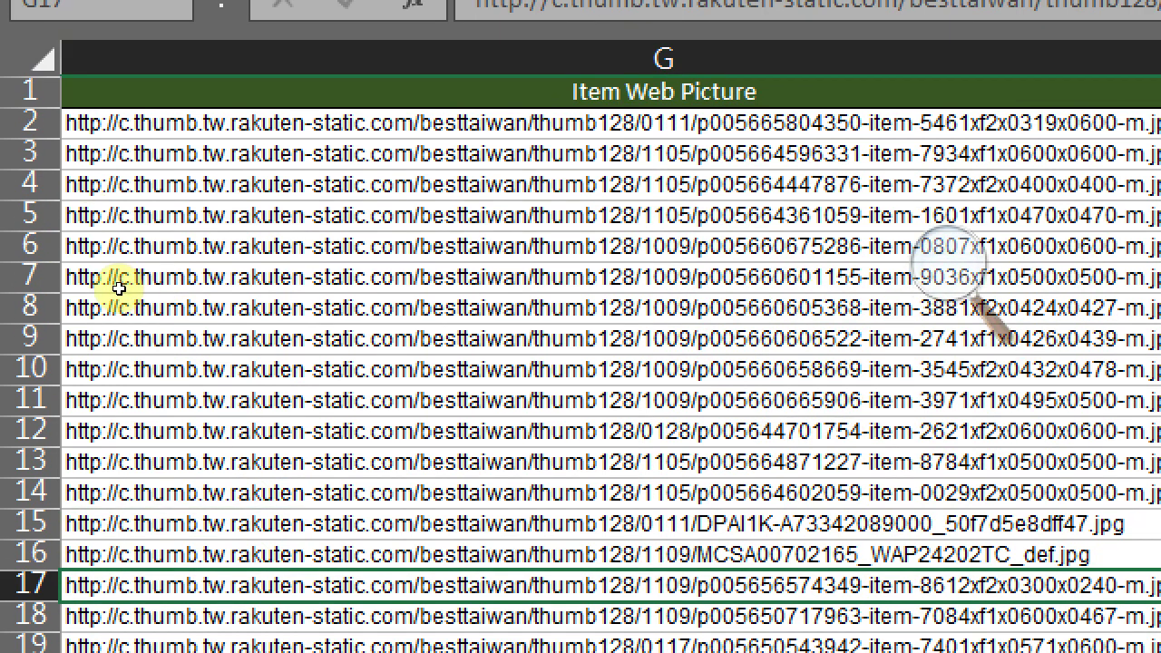
pyautogui.click(134, 287)
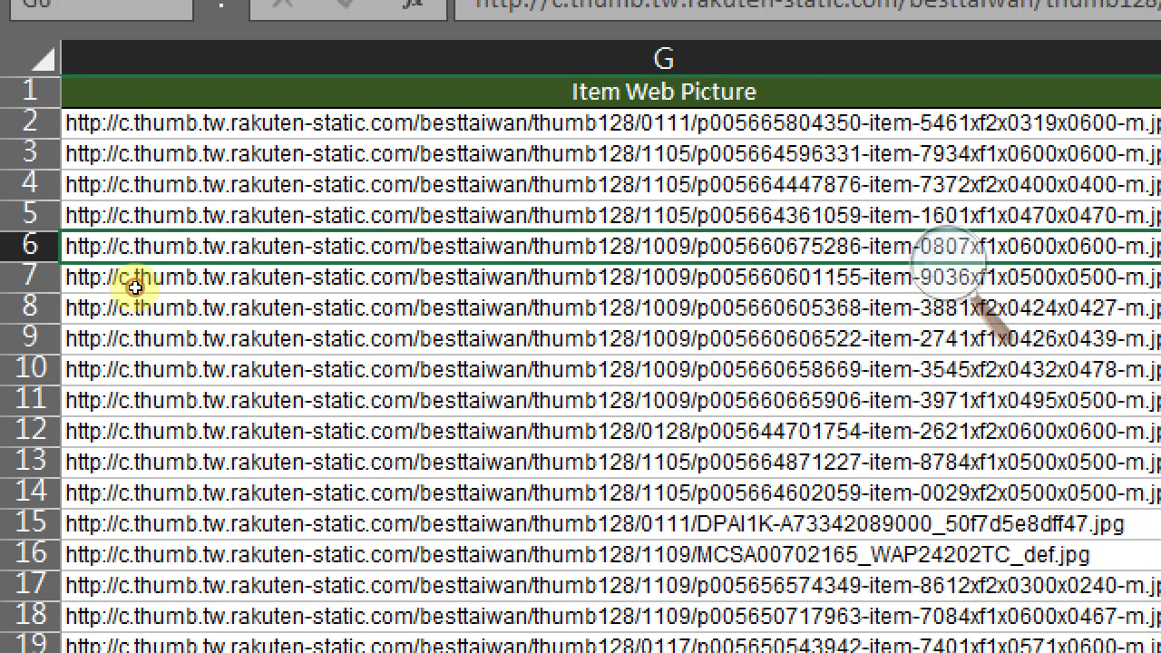
pyautogui.press('Home')
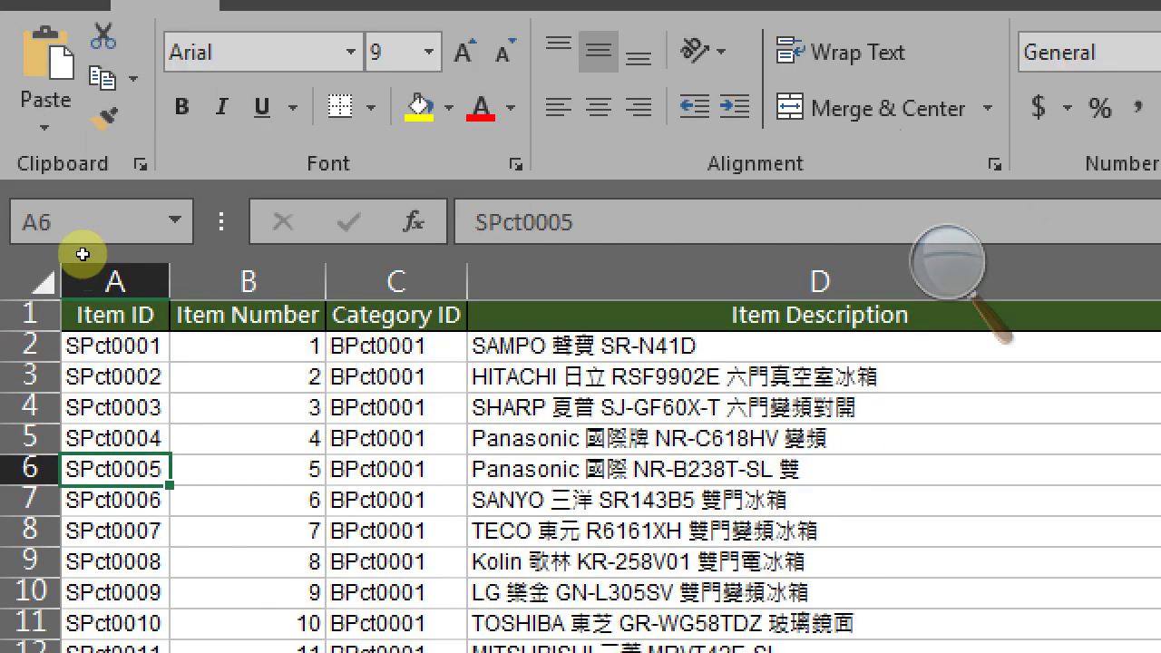
pyautogui.press('Up')
pyautogui.press('Up')
pyautogui.press('Up')
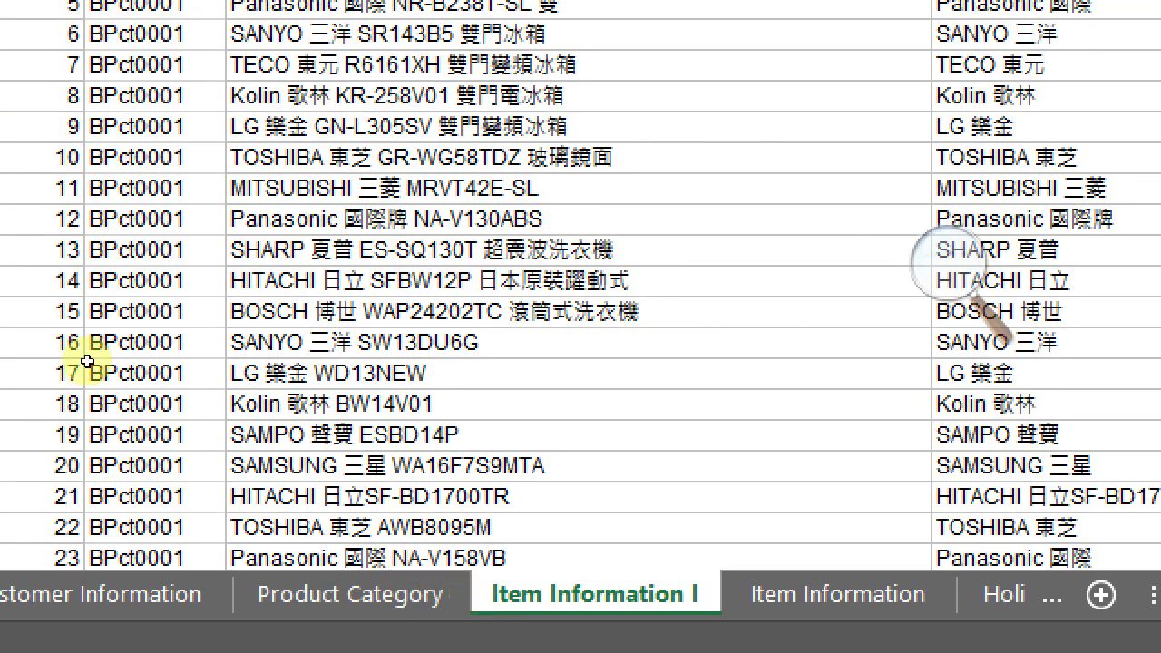
pyautogui.press('Up')
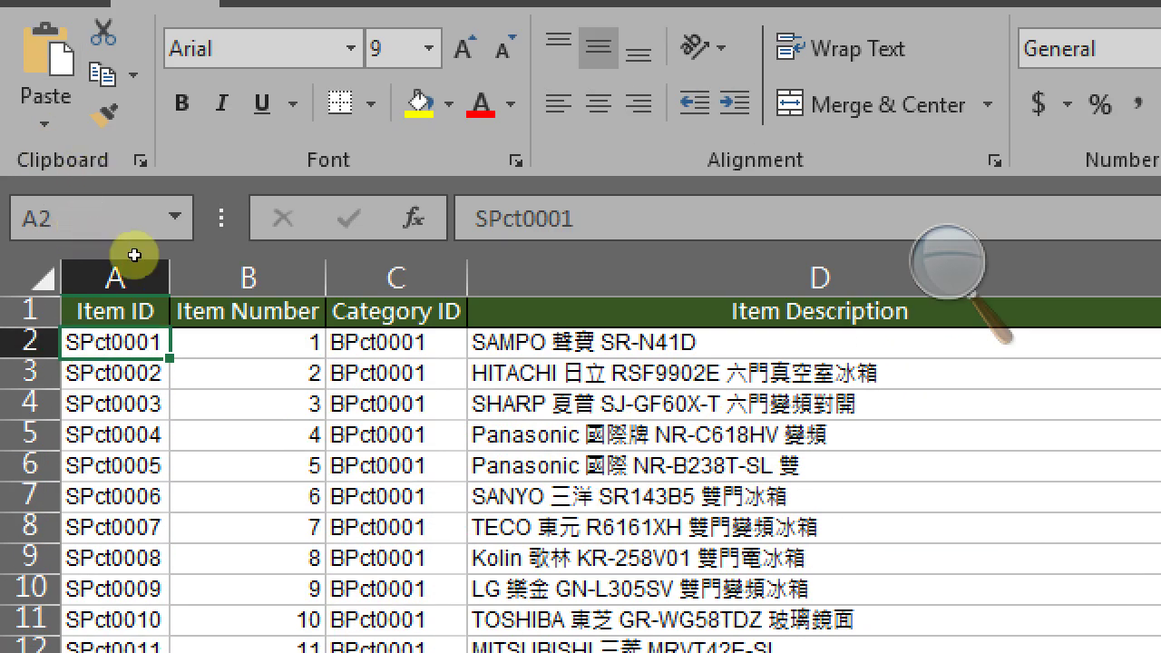
pyautogui.hotkey('alt', 'n')
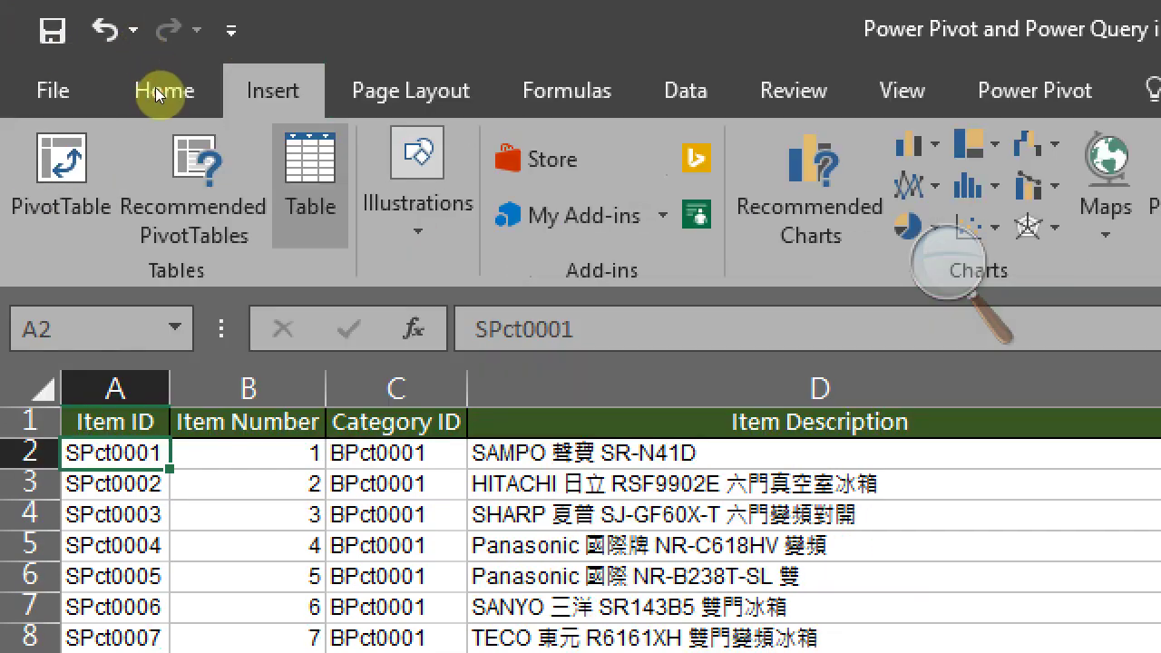
pyautogui.press('t')
pyautogui.press('Return')
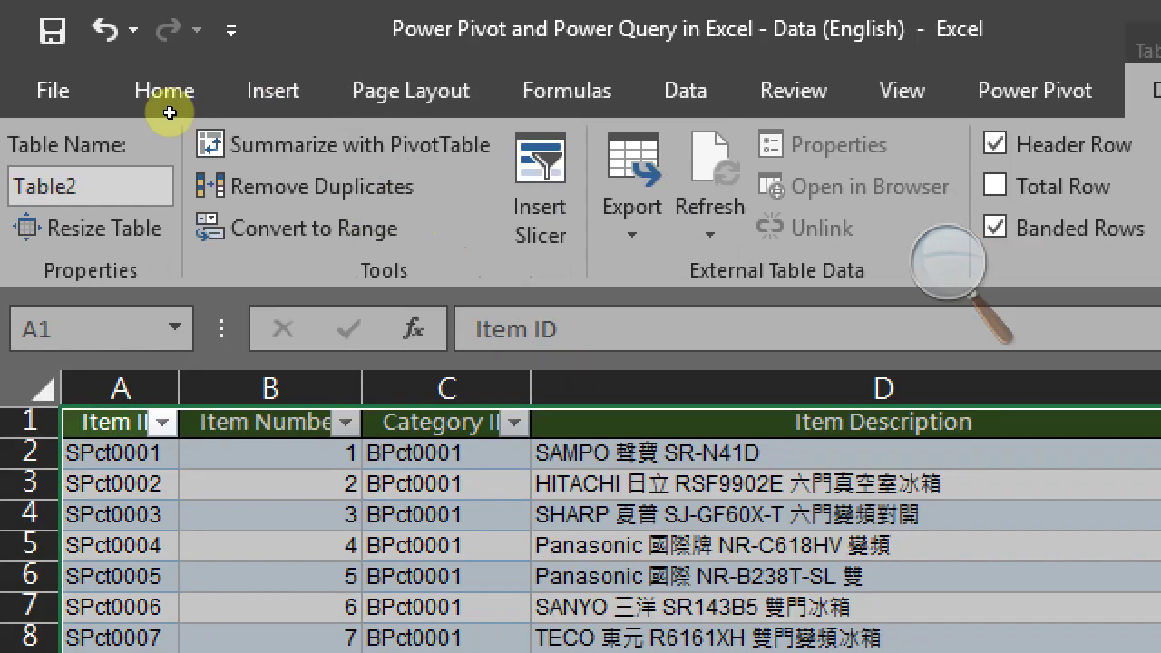
# - Rename the table on the Item Information I sheet as tblItem01
pyautogui.hotkey('alt', 'j')
pyautogui.press('t')
pyautogui.press('a')
pyautogui.press('Tab')
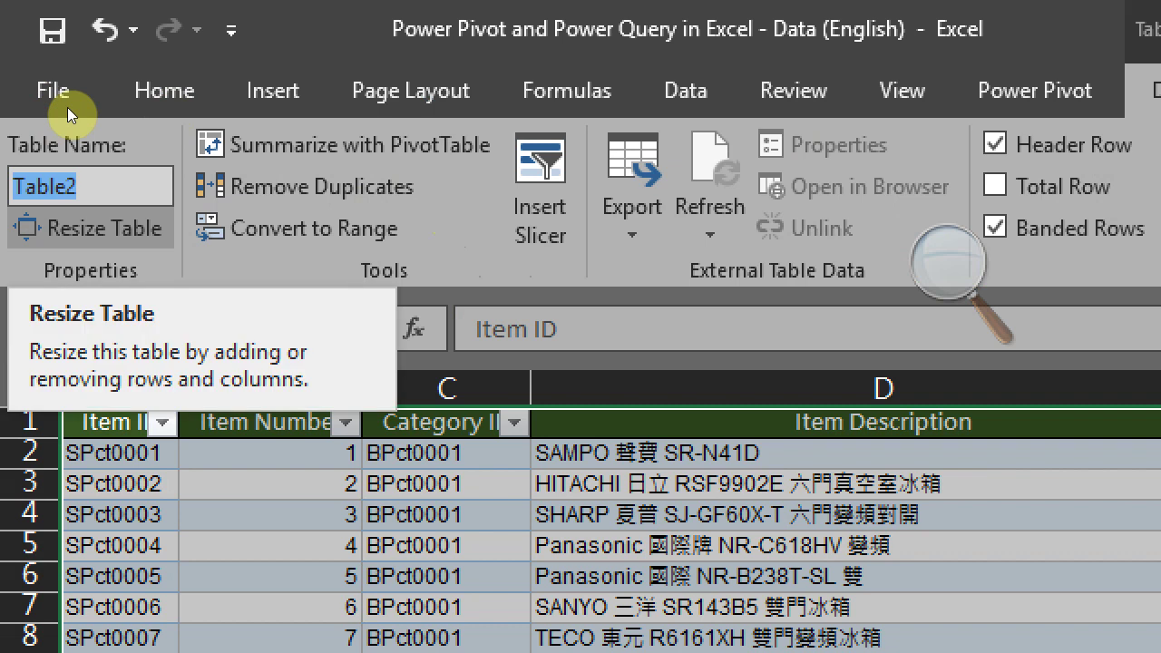
pyautogui.write('tblIte')
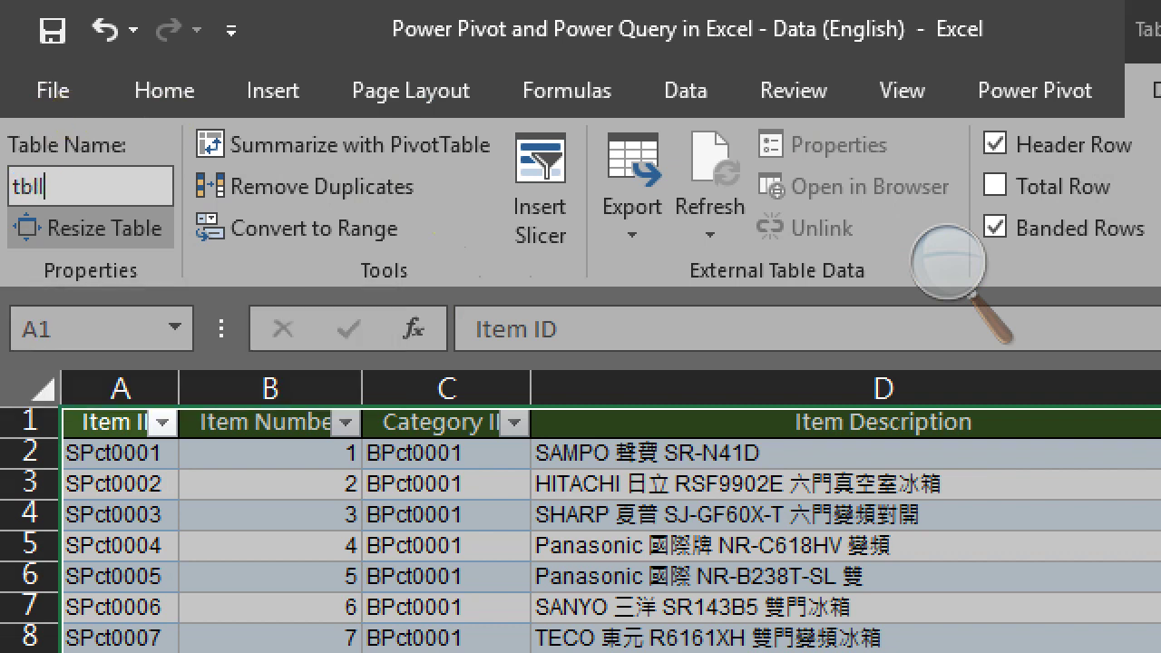
pyautogui.write('m01')
pyautogui.press('Return')
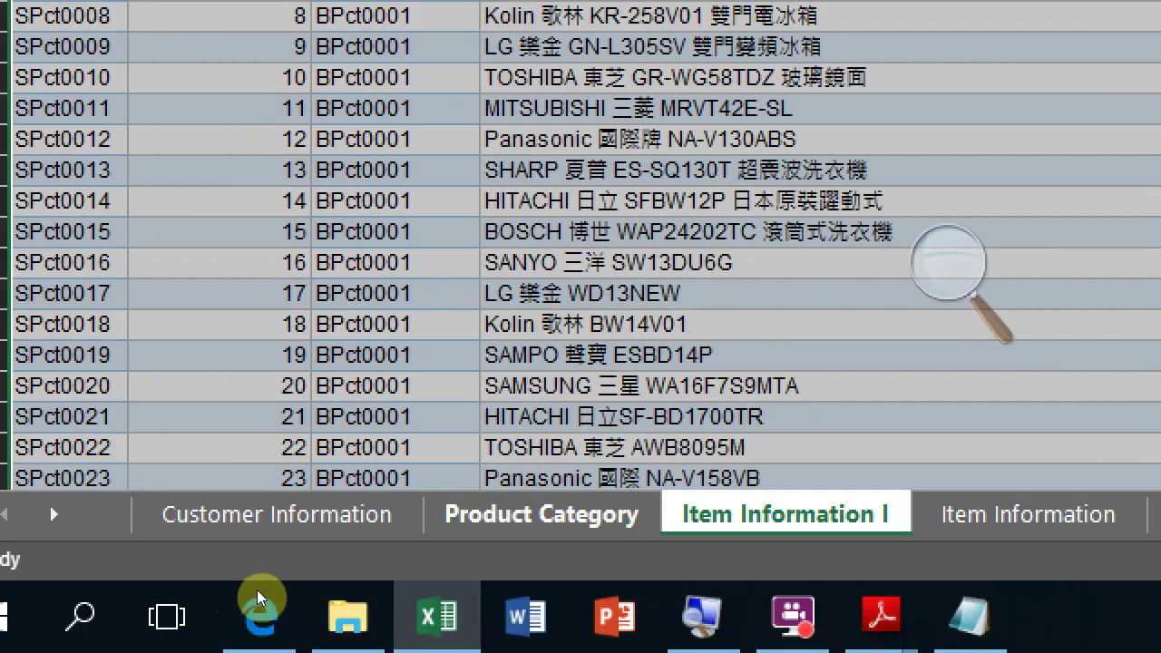
# - Convert the store data in A1:F230 of the Store Information sheet into a table with headers, and name it tblStore
pyautogui.hotkey('ctrl', 'pagedown')
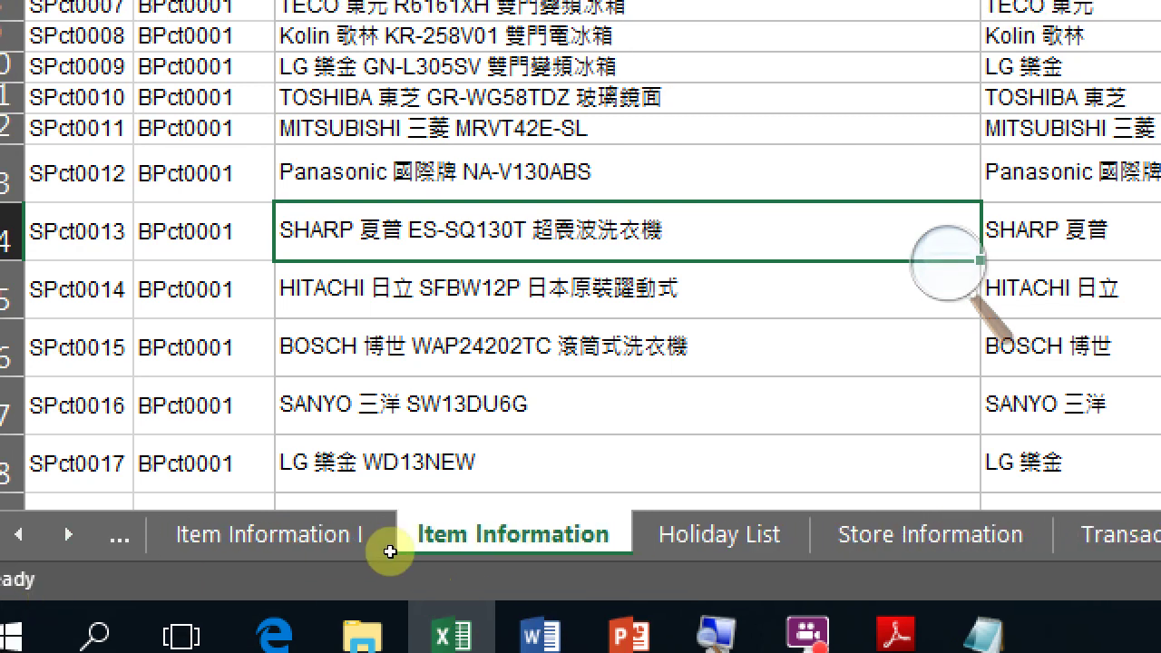
pyautogui.hotkey('ctrl', 'pagedown')
pyautogui.hotkey('ctrl', 'pagedown')
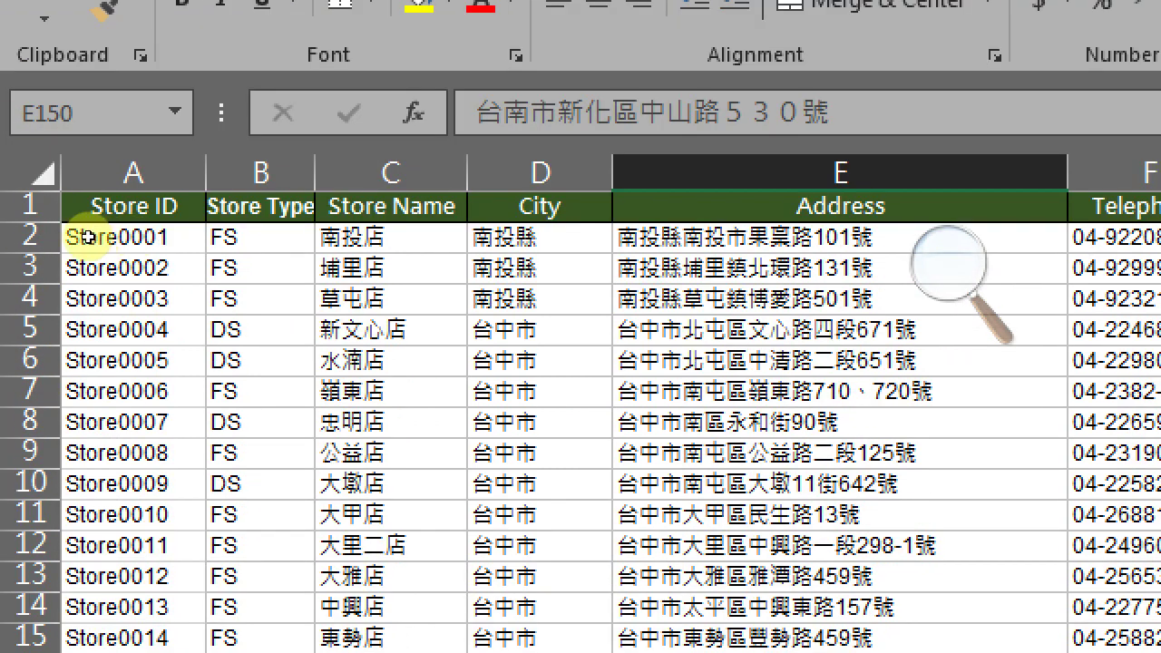
pyautogui.click(103, 261)
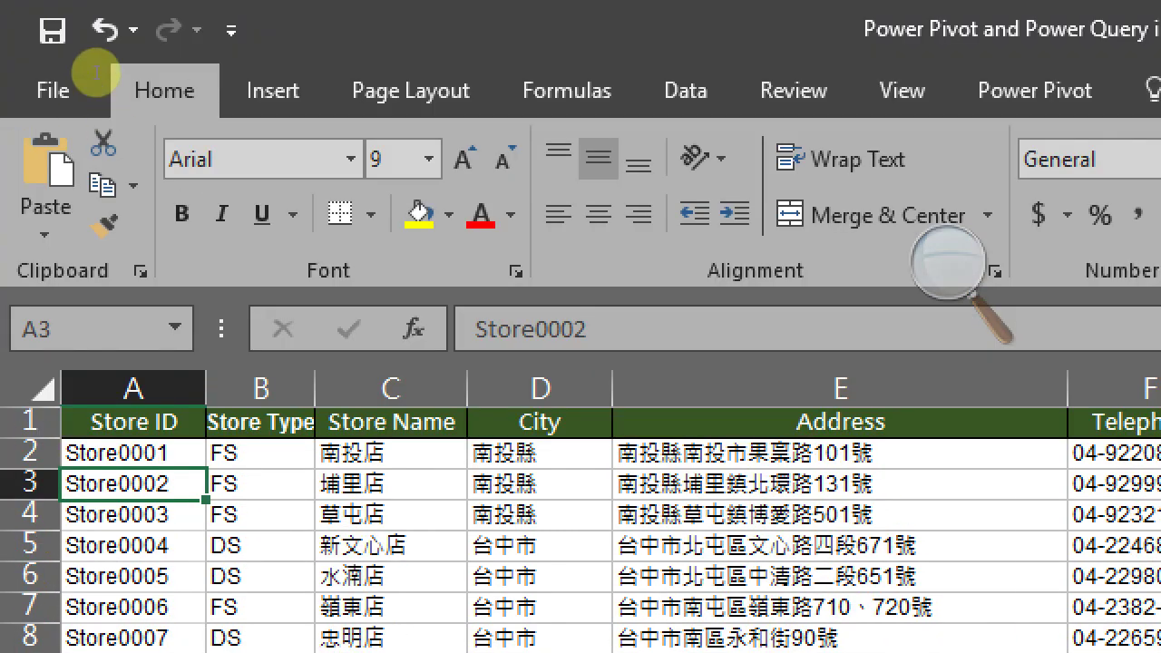
pyautogui.click(272, 91)
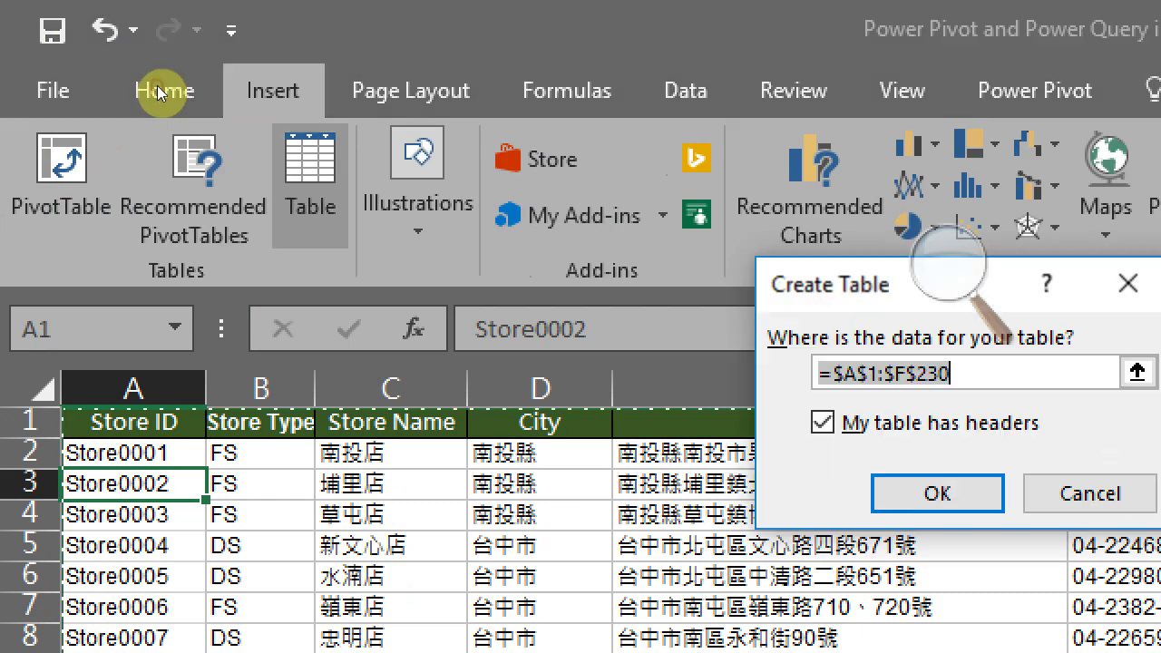
pyautogui.press('Return')
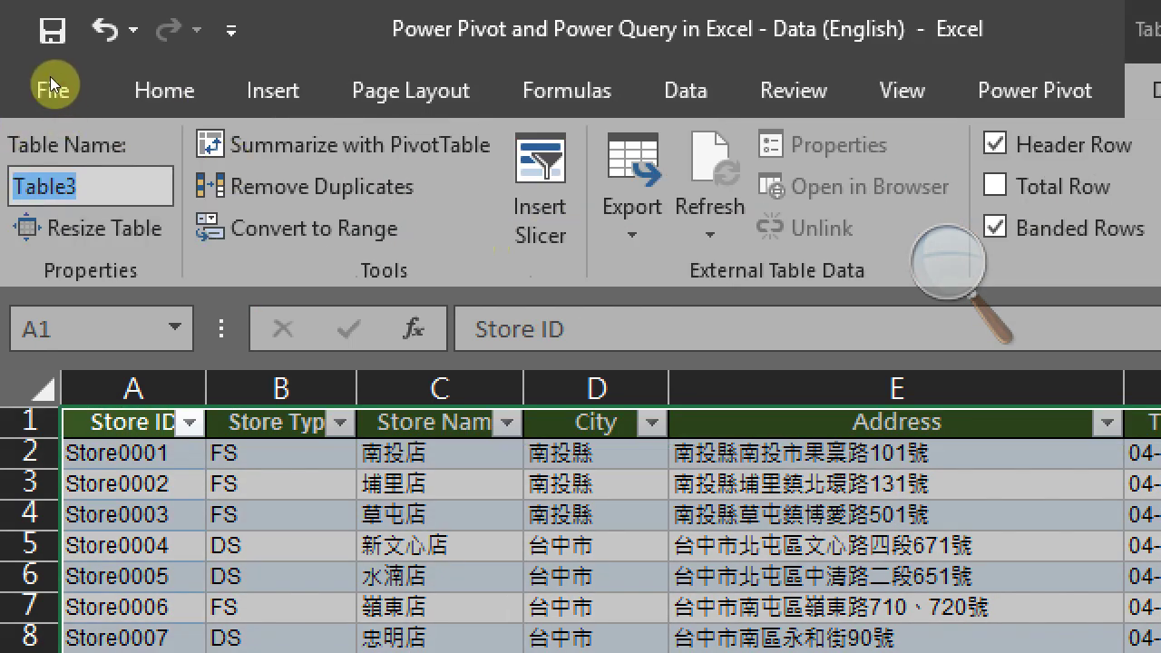
pyautogui.write('tblStore')
pyautogui.press('Return')
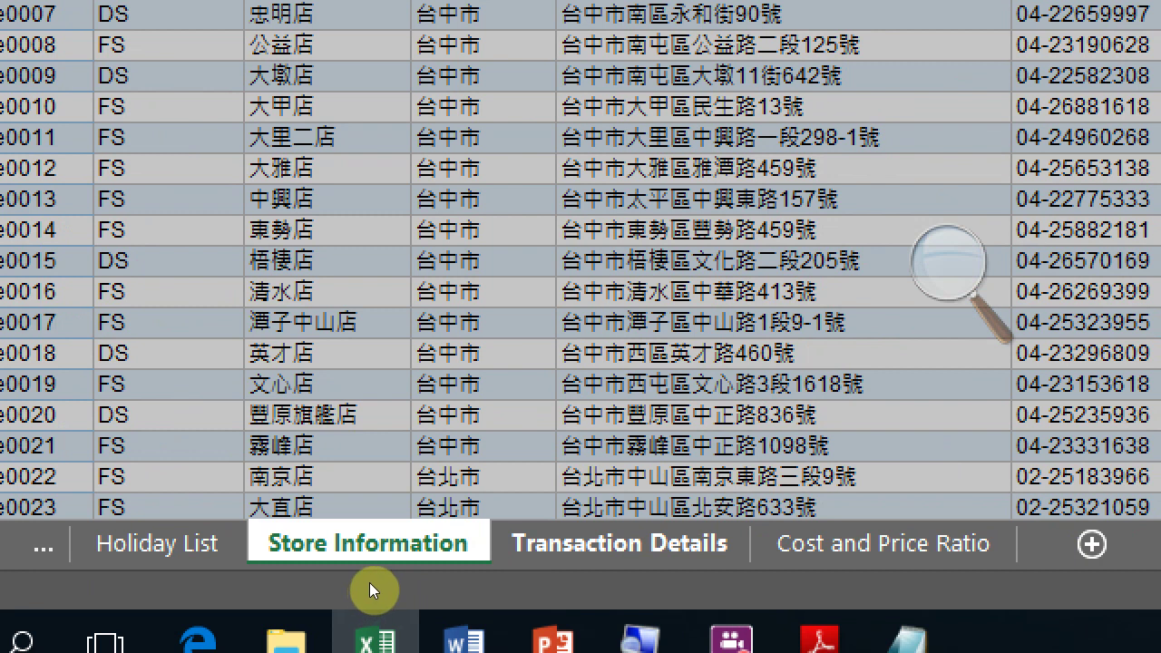
# - Convert the order data in A1:H90719 of the Transaction Details sheet into a table with headers, and name it tblTrans
pyautogui.hotkey('ctrl', 'pagedown')
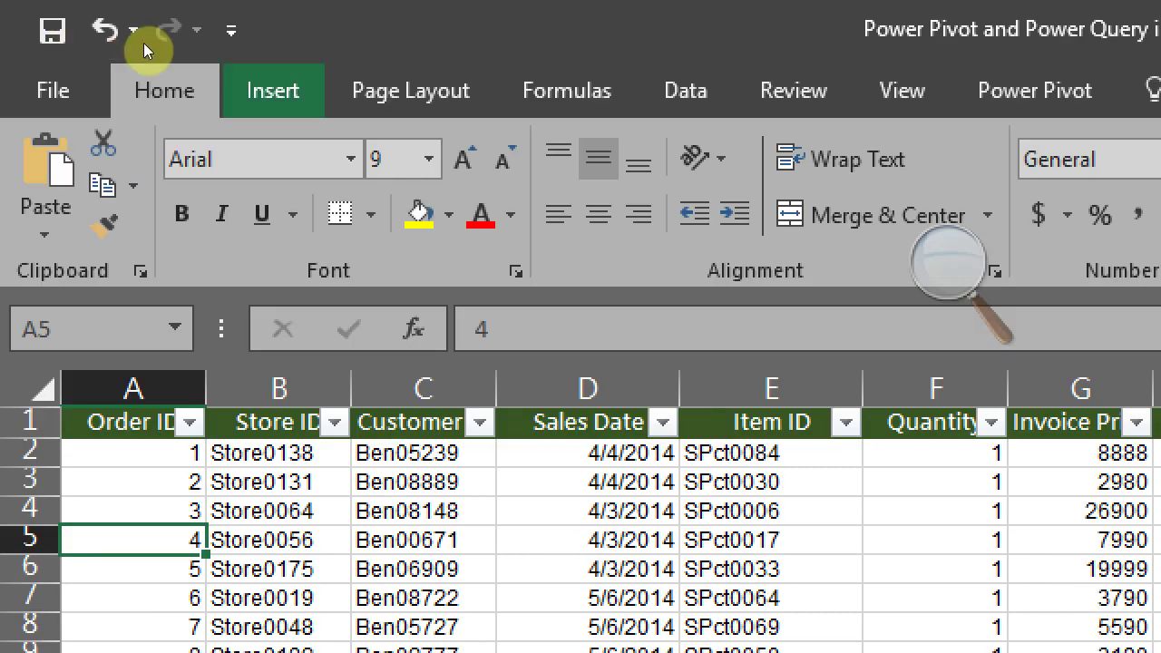
pyautogui.hotkey('alt', 'n')
pyautogui.press('t')
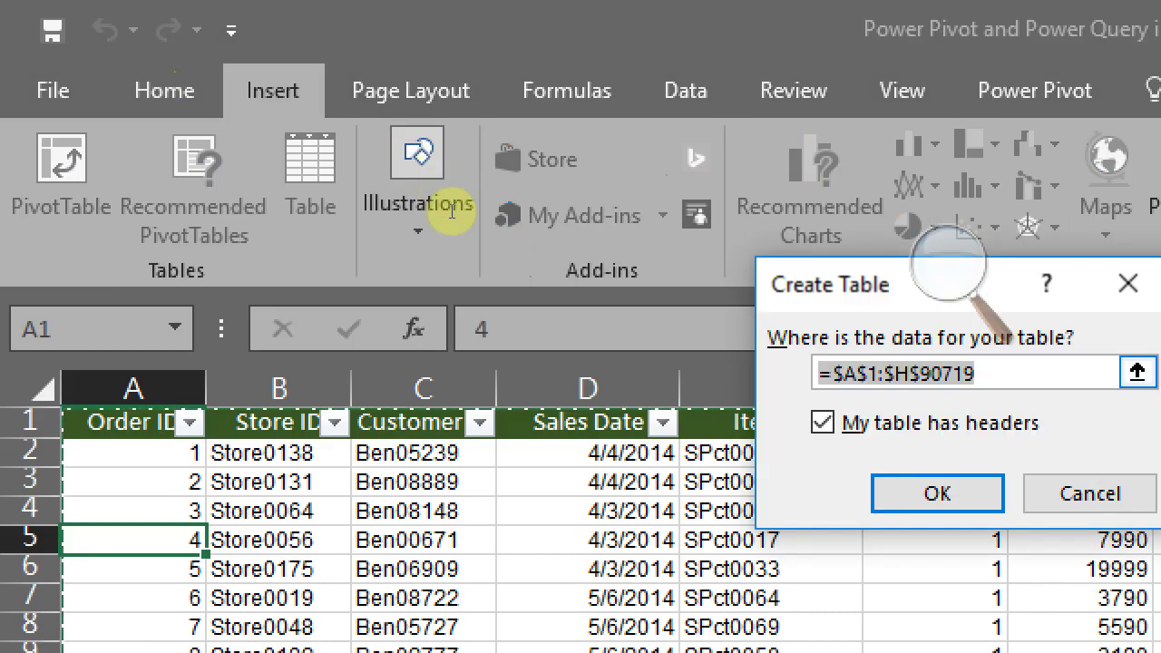
pyautogui.press('Return')
pyautogui.hotkey('alt', 'j')
pyautogui.write('ta')
pyautogui.write('tbl')
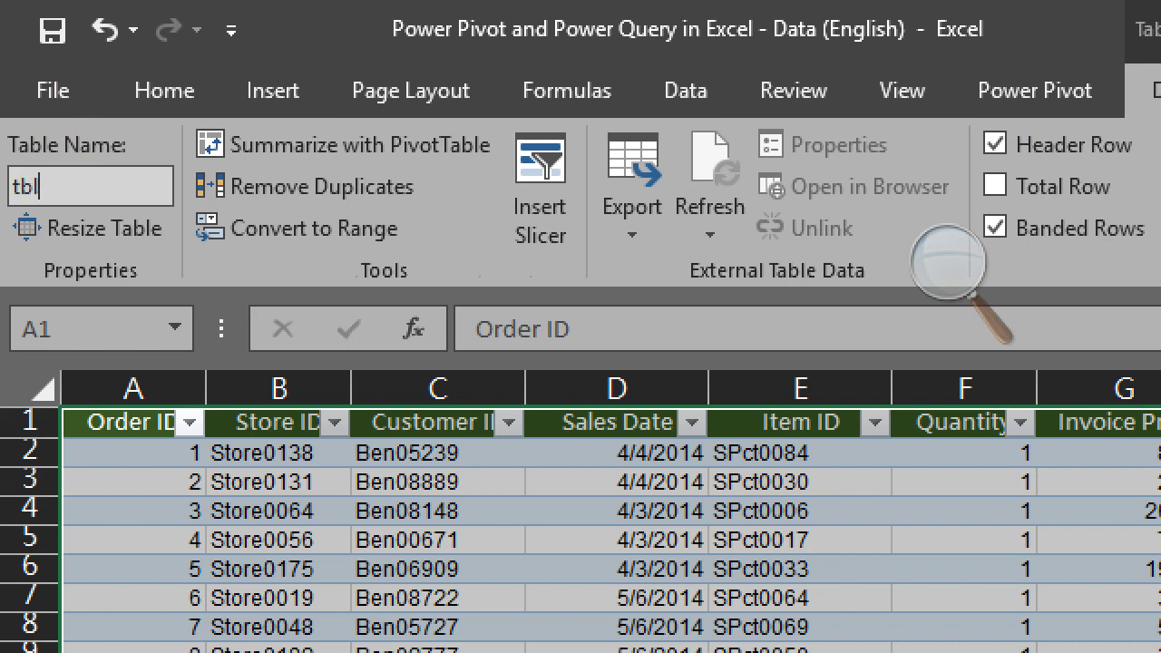
pyautogui.write('Trans')
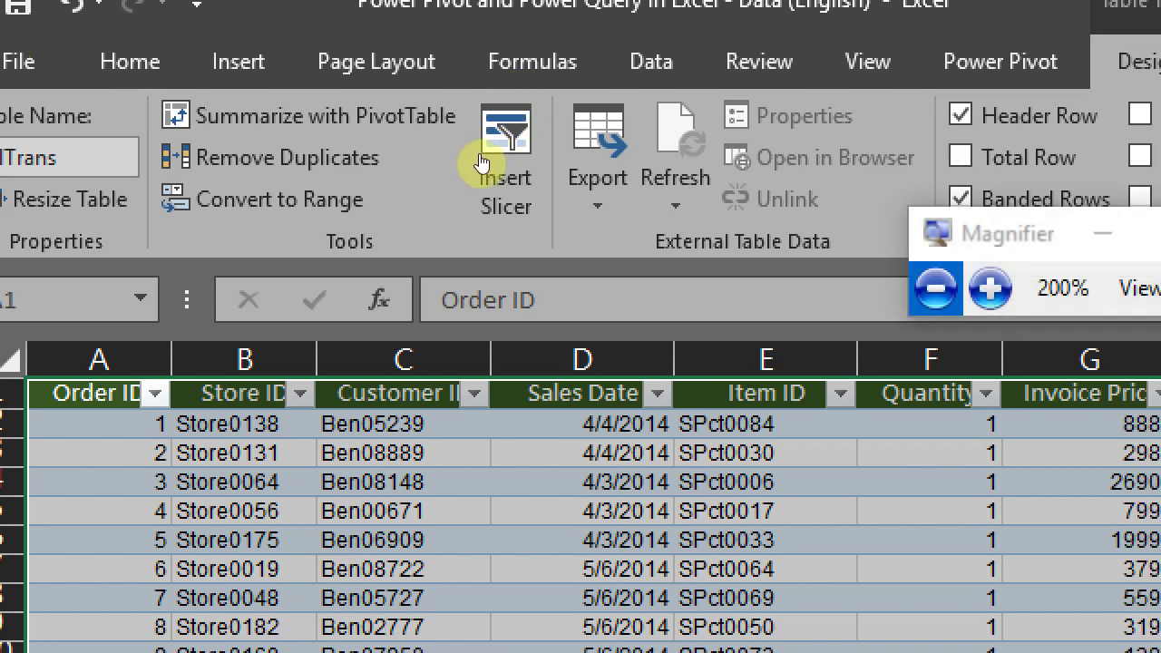
# - Open the Star_schema PDF from the Sample Data@07122017 folder and bring up Snowflake_schema.pdf in Adobe Reader to view its diagram
pyautogui.press('super+minus')
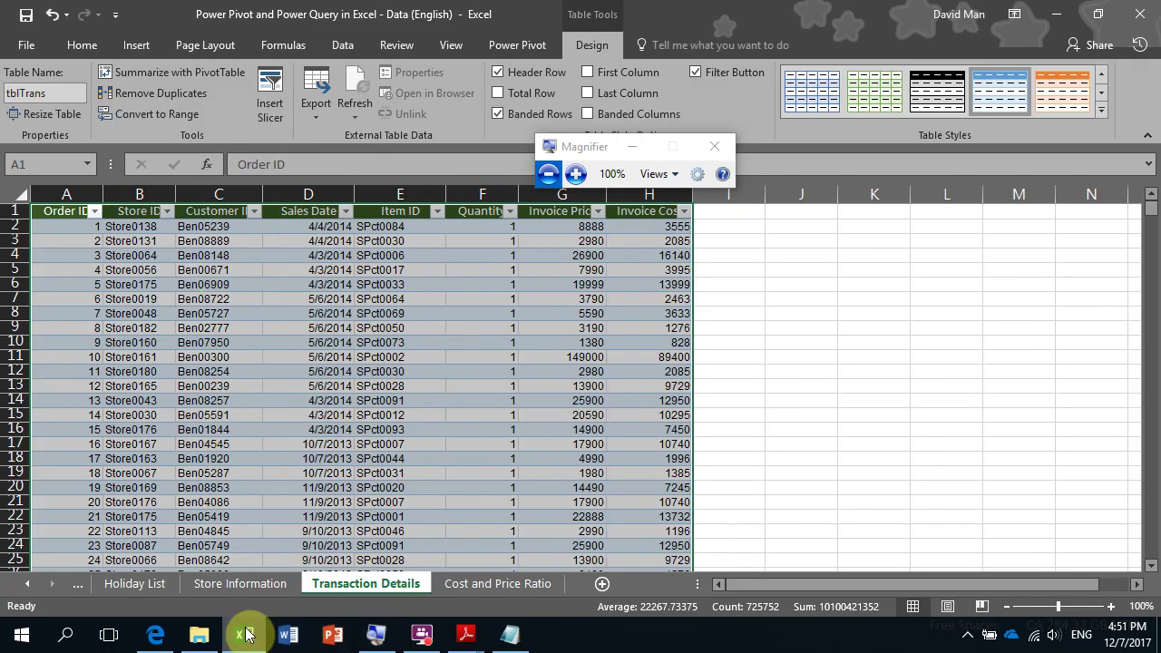
pyautogui.click(199, 635)
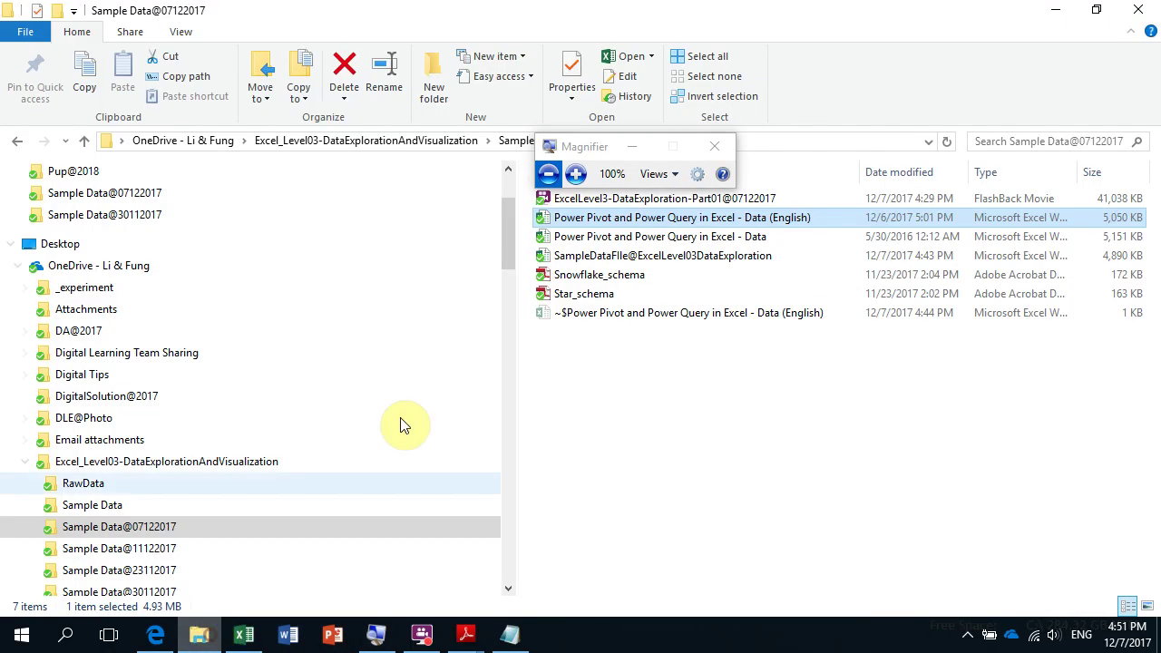
pyautogui.click(599, 295)
pyautogui.doubleClick(599, 296)
pyautogui.moveTo(463, 635)
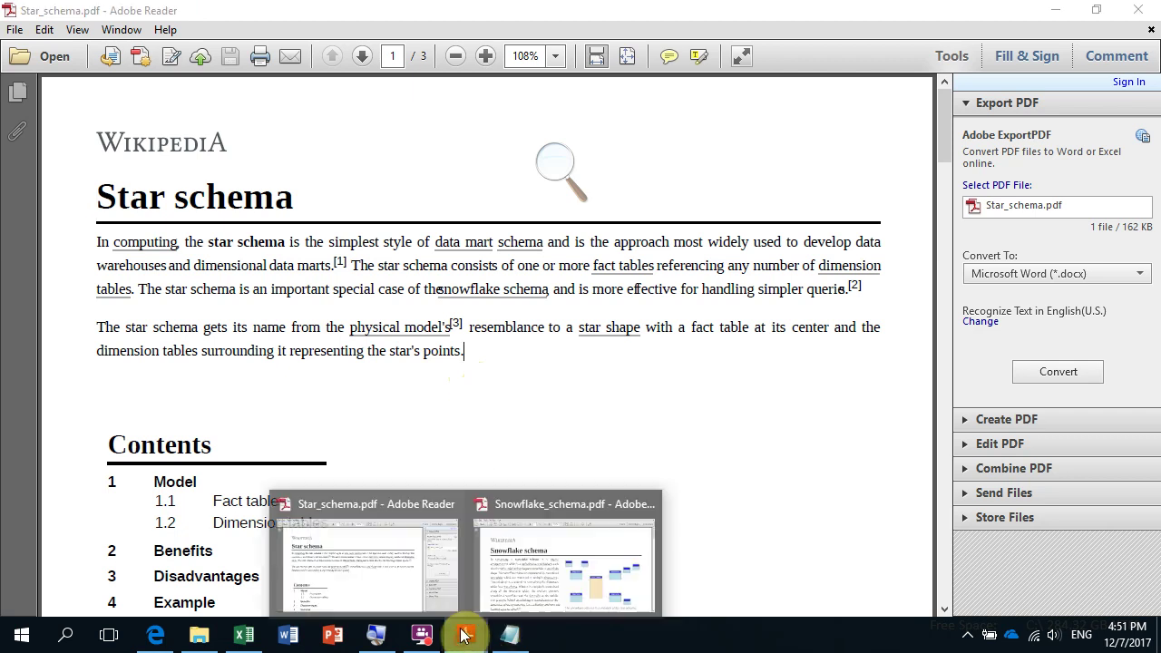
pyautogui.click(541, 553)
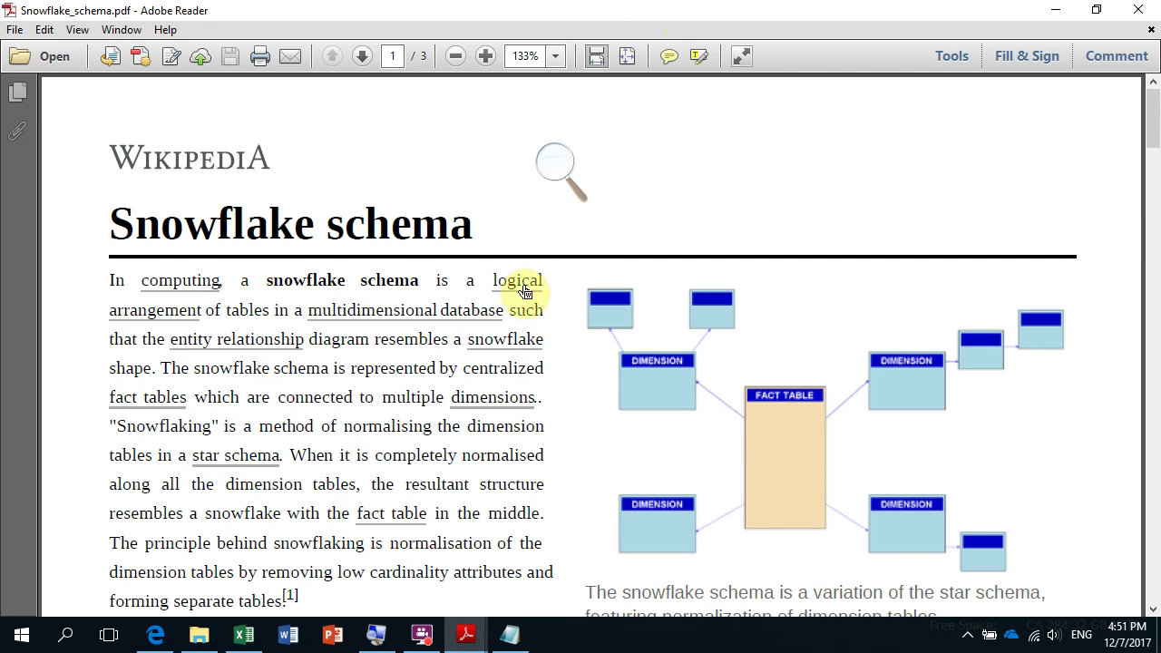
# - Go back to Star_schema.pdf and look through it to the example query's star schema diagram on page 3
pyautogui.moveTo(466, 634)
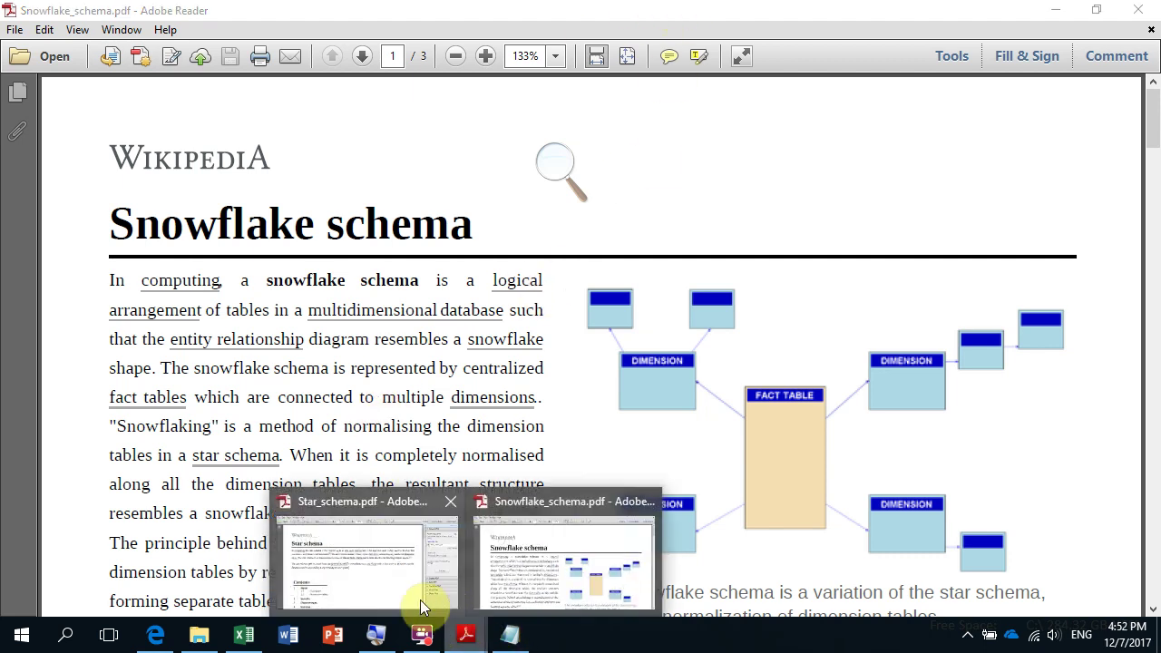
pyautogui.click(415, 595)
pyautogui.scroll(-2, 470, 437)
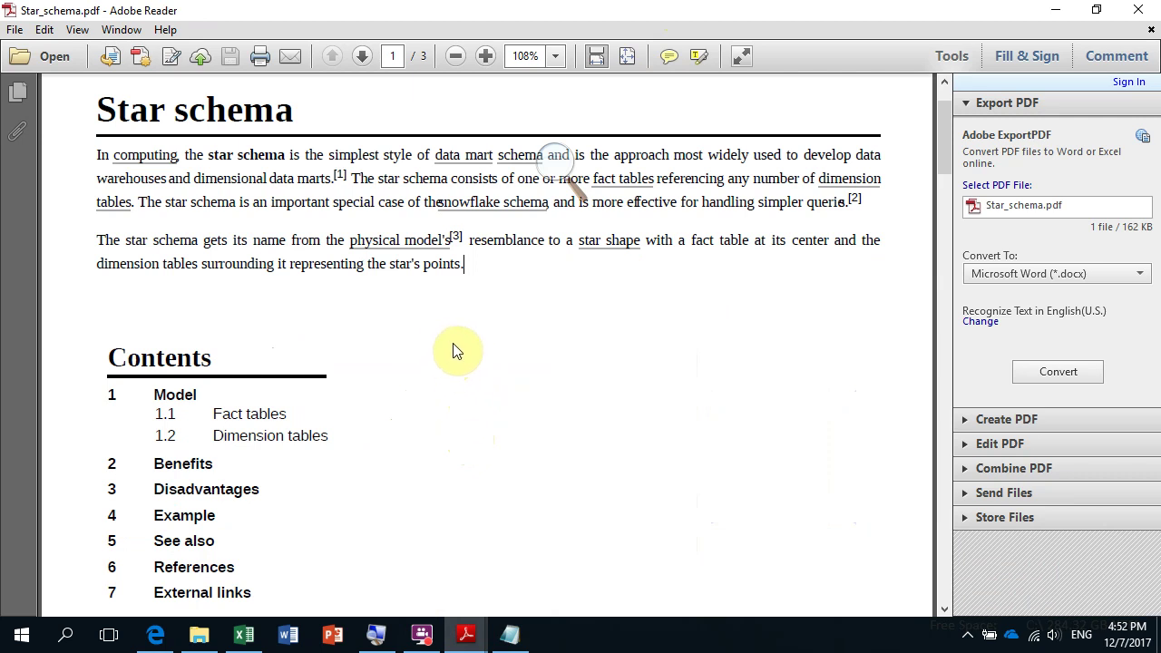
pyautogui.scroll(-10, 454, 350)
pyautogui.scroll(-20, 488, 352)
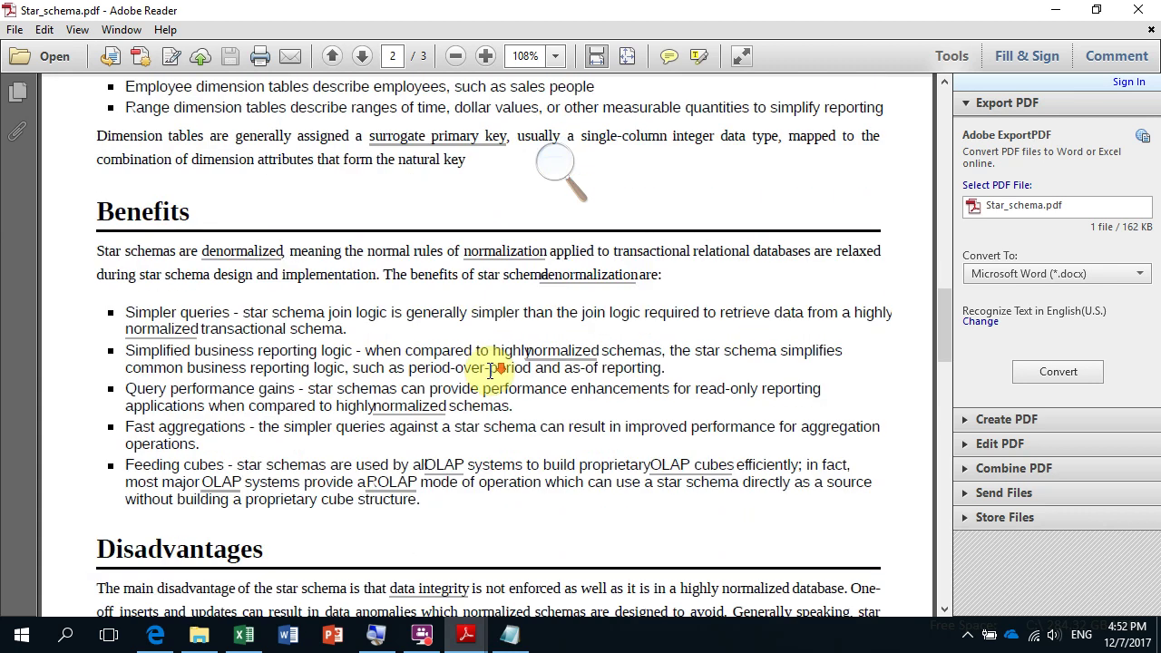
pyautogui.scroll(5, 508, 381)
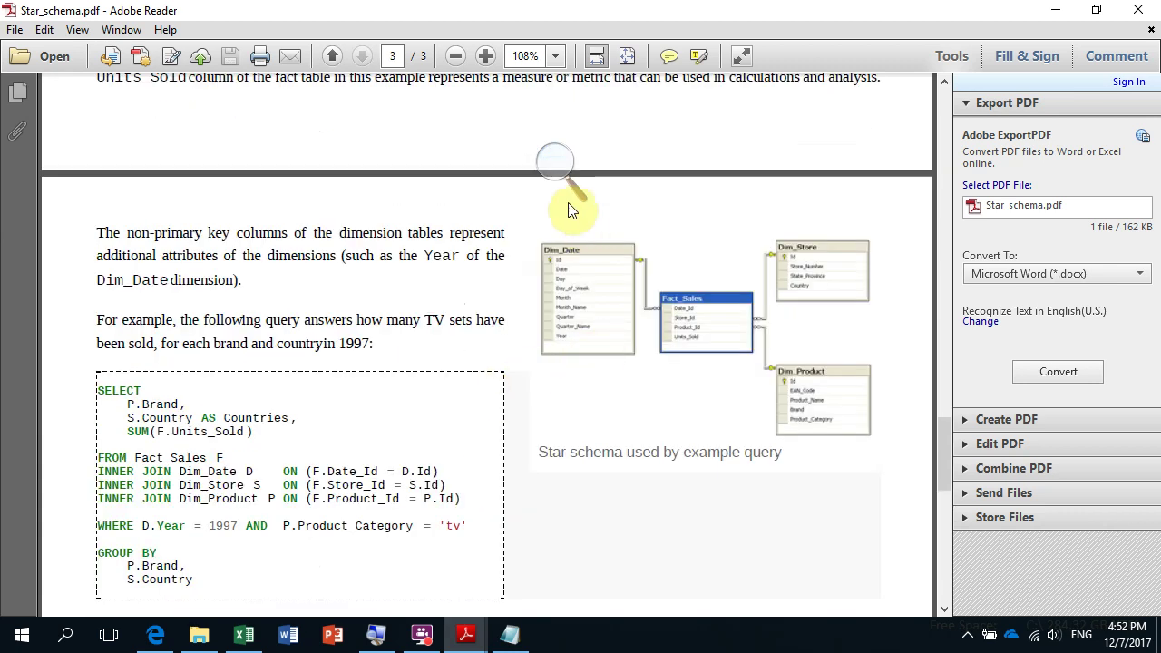
# - Enlarge the star schema diagram to 200% and examine how Fact_Sales relates to the Dim_Date, Dim_Store and Dim_Product tables
pyautogui.click(557, 171)
pyautogui.click(576, 174)
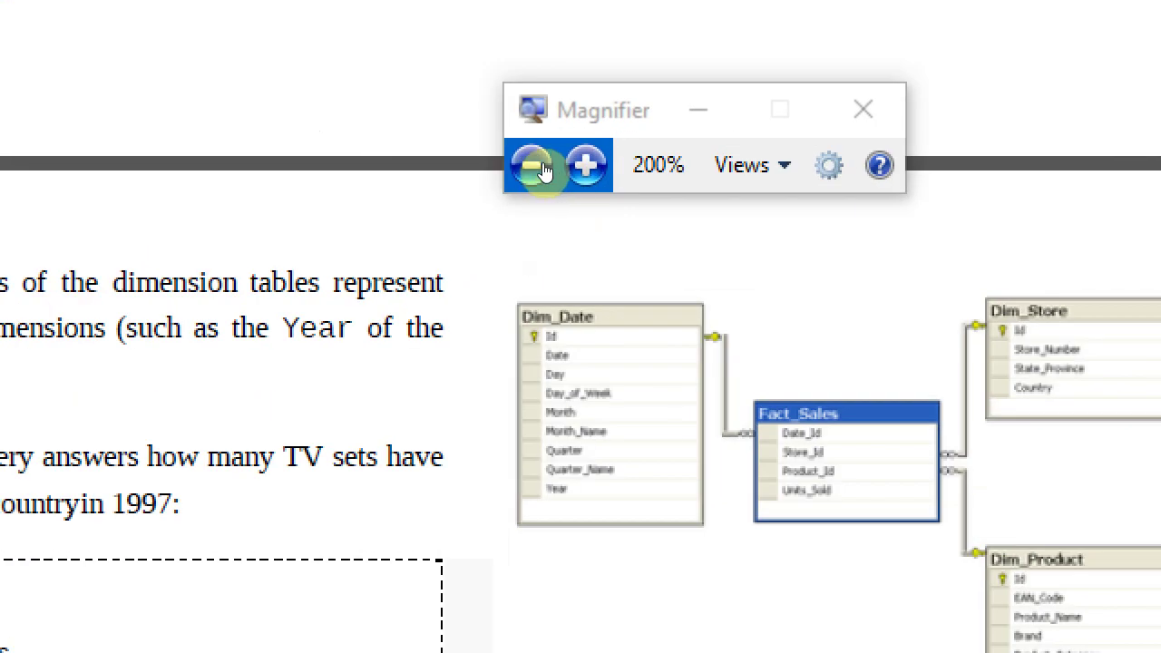
pyautogui.click(548, 174)
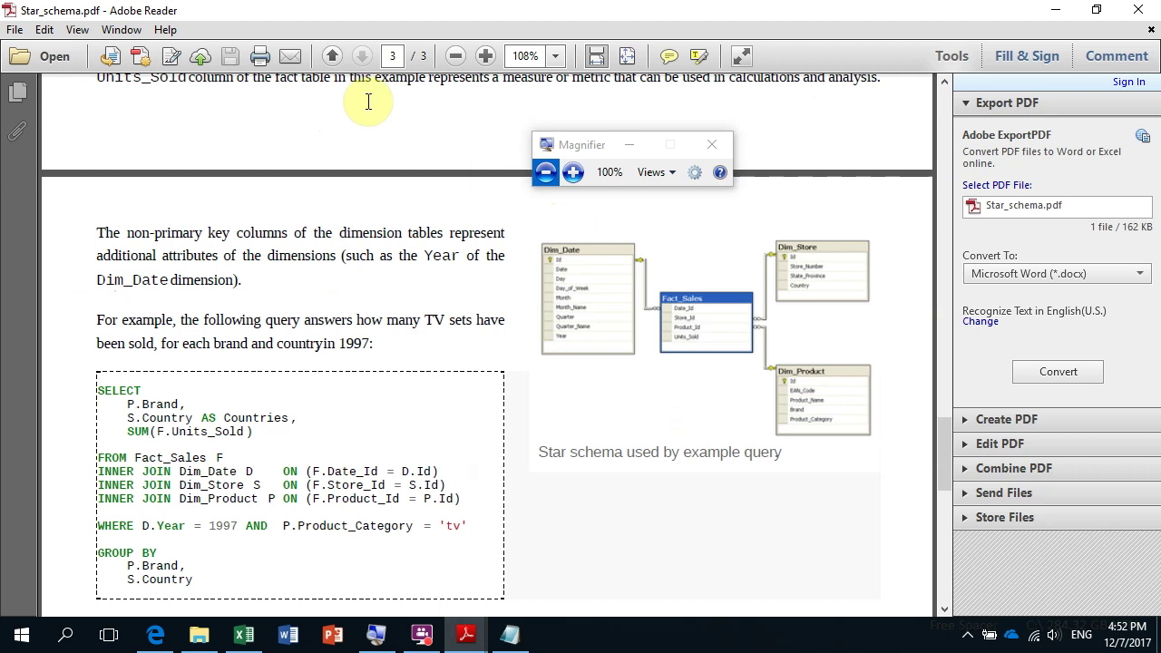
pyautogui.click(486, 56)
pyautogui.click(486, 56)
pyautogui.click(486, 56)
pyautogui.click(486, 56)
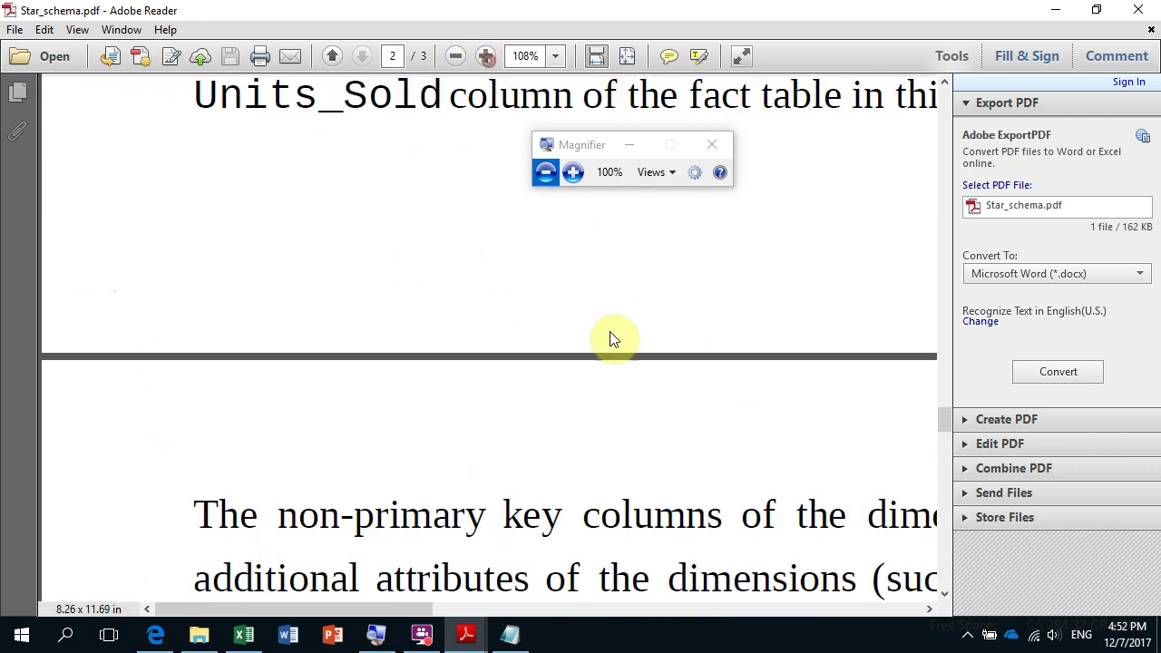
pyautogui.scroll(-3, 614, 461)
pyautogui.moveTo(387, 607); pyautogui.dragTo(822, 602)
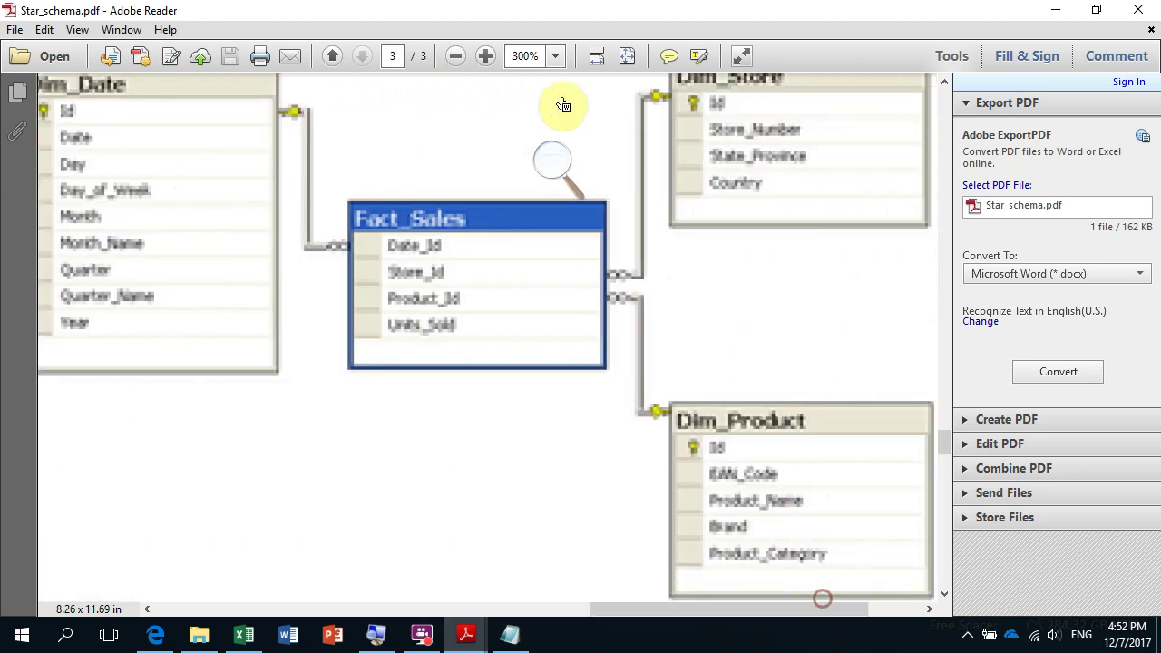
pyautogui.click(455, 56)
pyautogui.scroll(3, 479, 117)
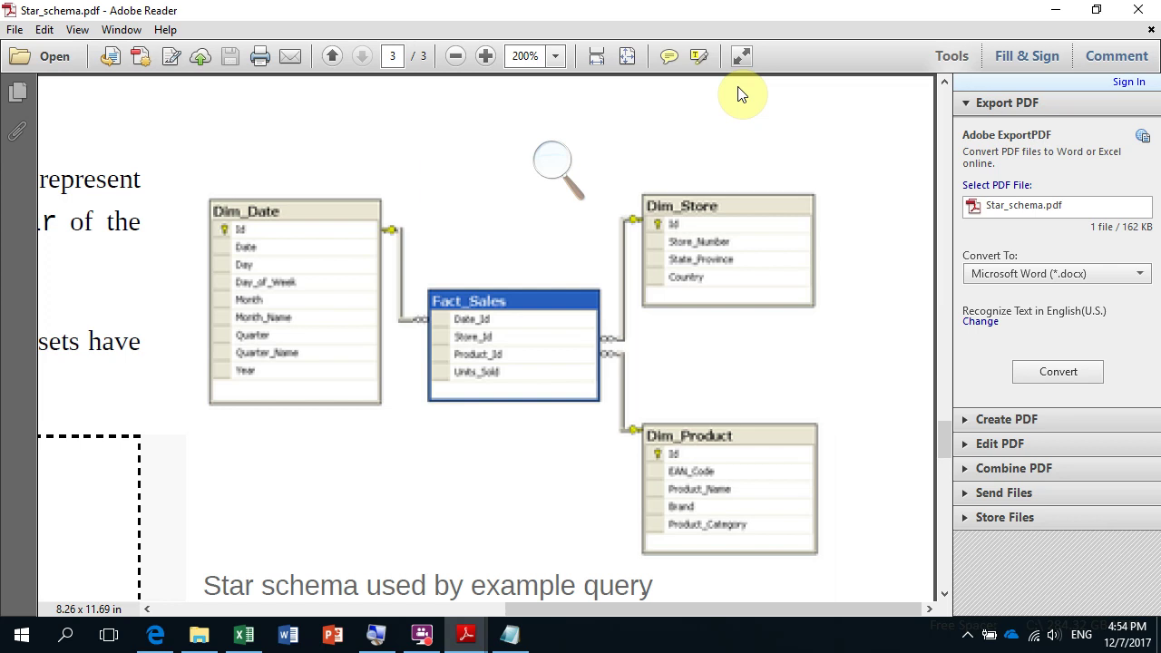
# - Switch back to the Excel workbook and examine the Item ID, Customer ID and Sales Date columns on the Transaction Details sheet
pyautogui.hotkey('alt', 'Tab')
pyautogui.hotkey('alt', 'Tab')
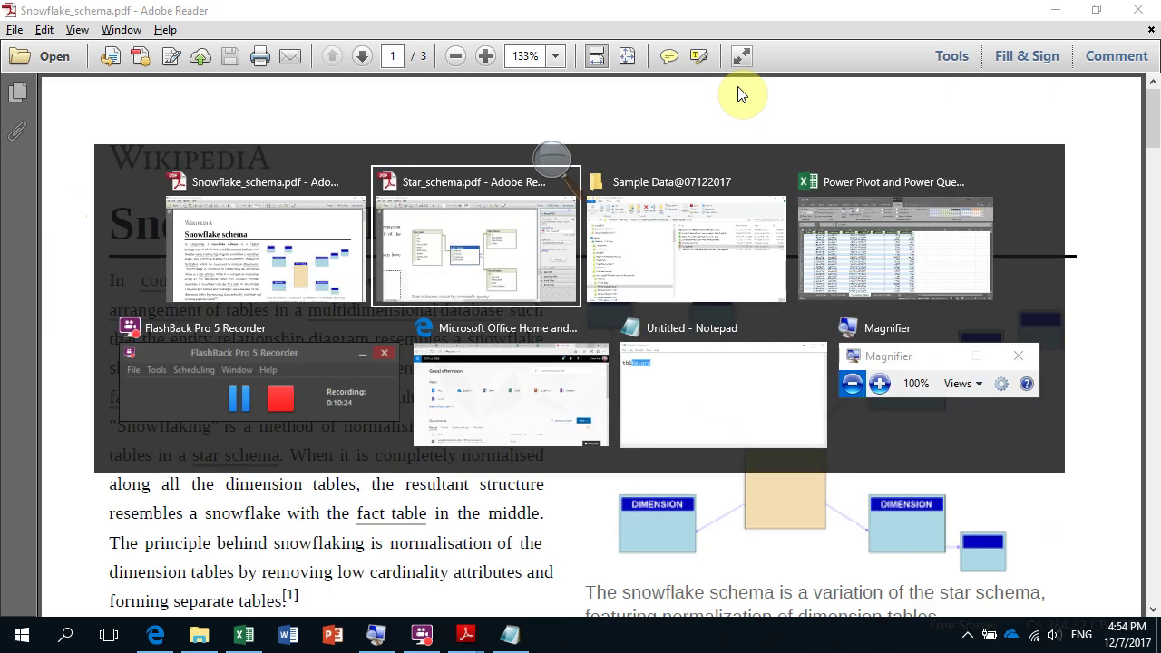
pyautogui.hotkey('alt', 'Tab')
pyautogui.hotkey('alt', 'Tab')
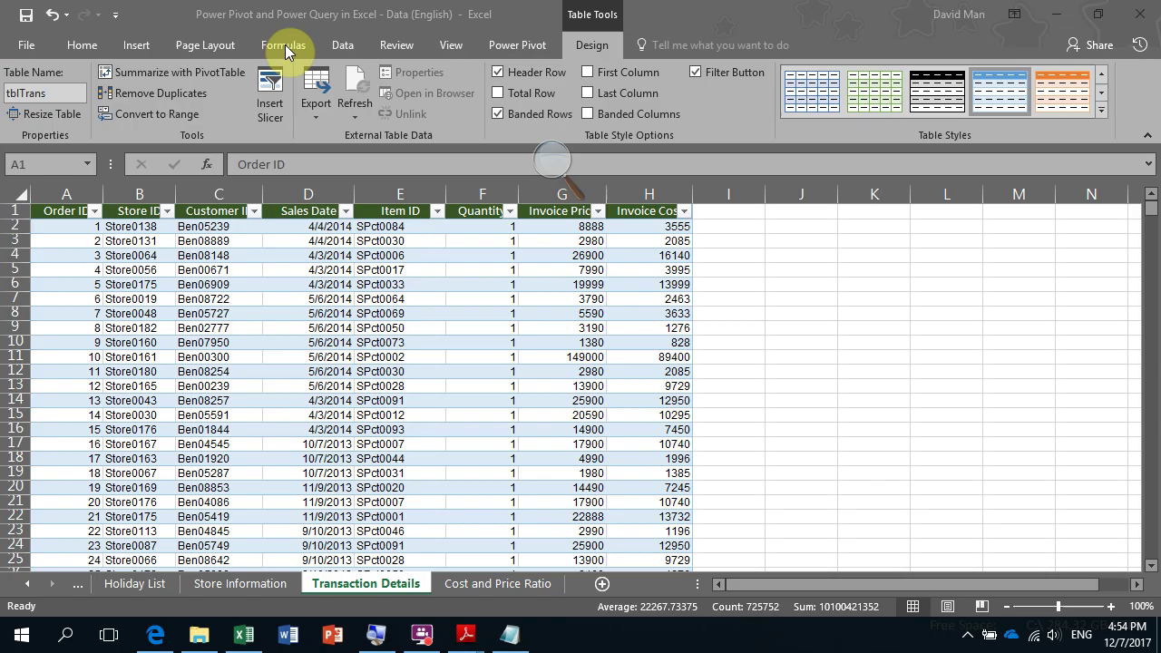
pyautogui.click(376, 429)
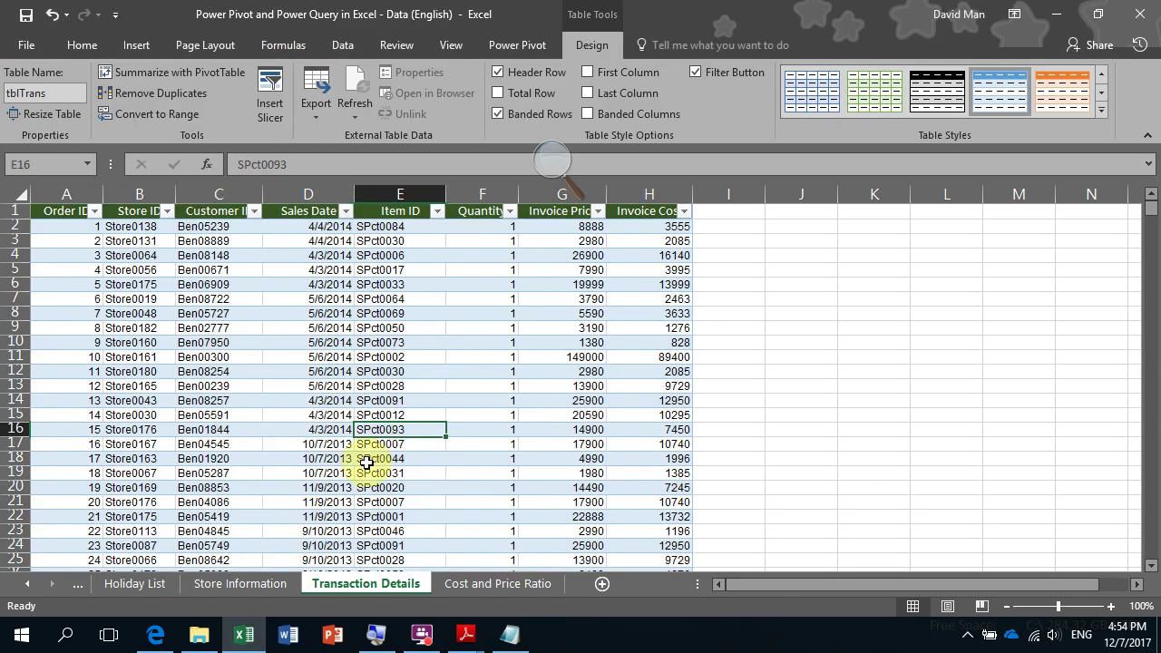
pyautogui.click(260, 432)
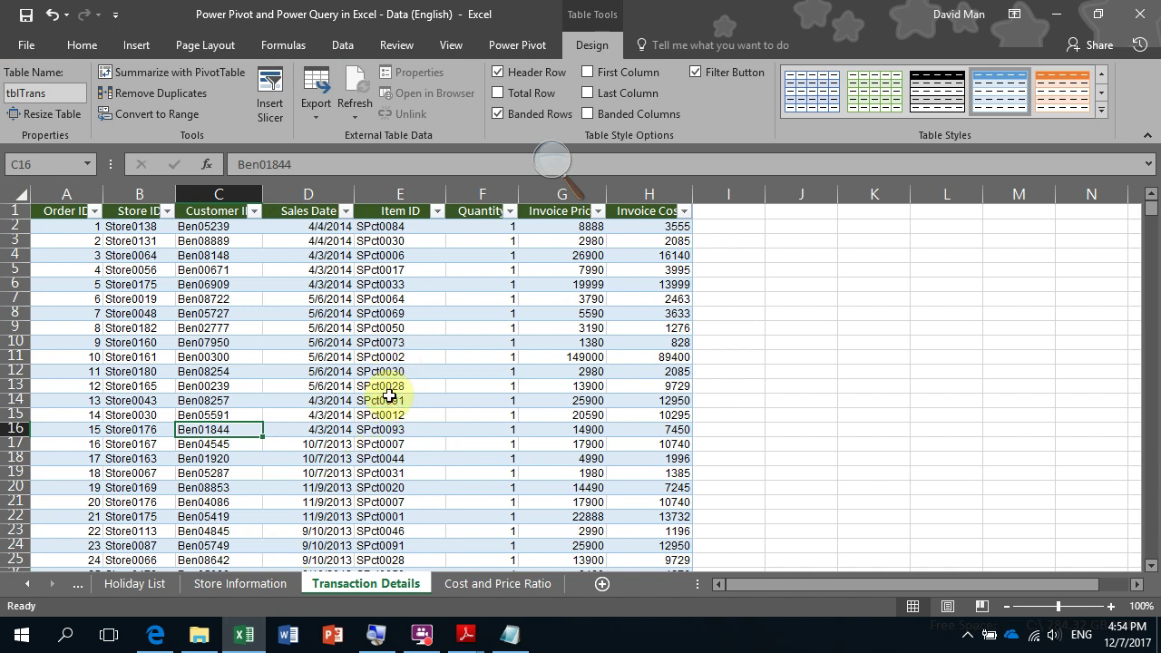
pyautogui.click(371, 342)
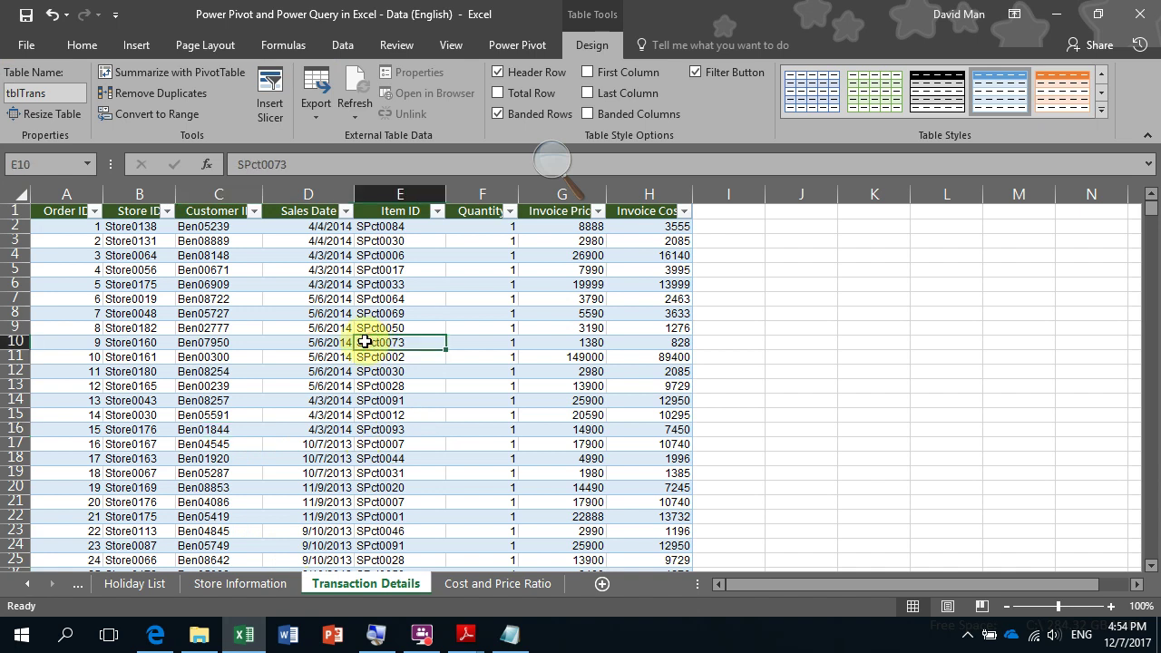
pyautogui.click(295, 332)
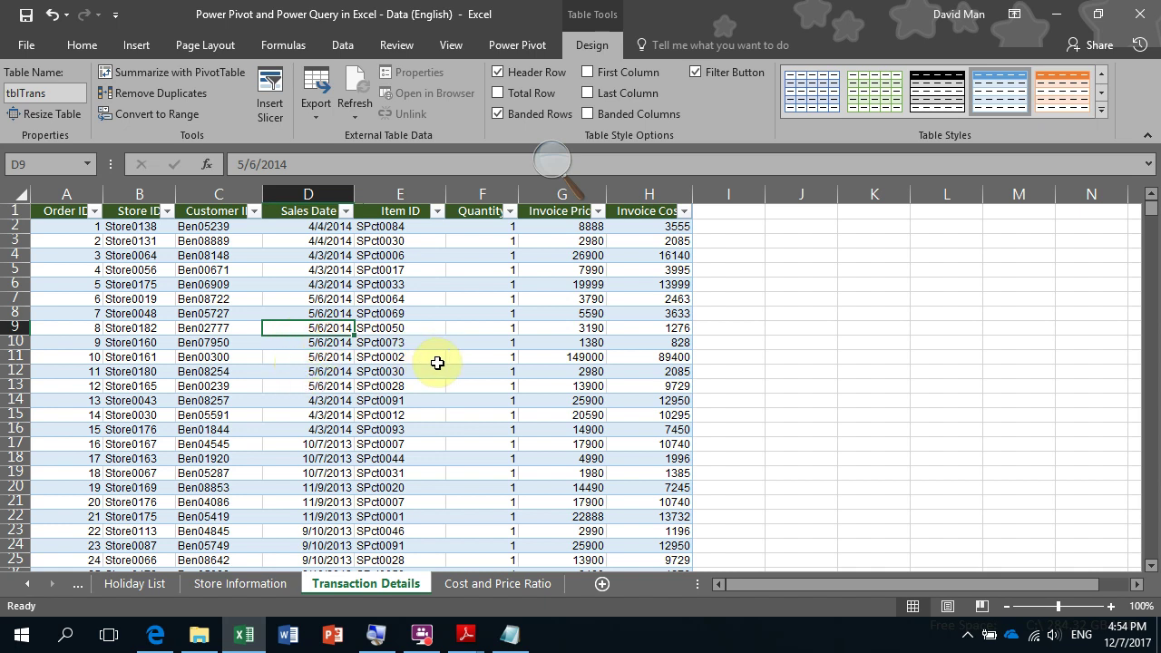
# - Open the workbook's data model in the Power Pivot window
pyautogui.click(342, 45)
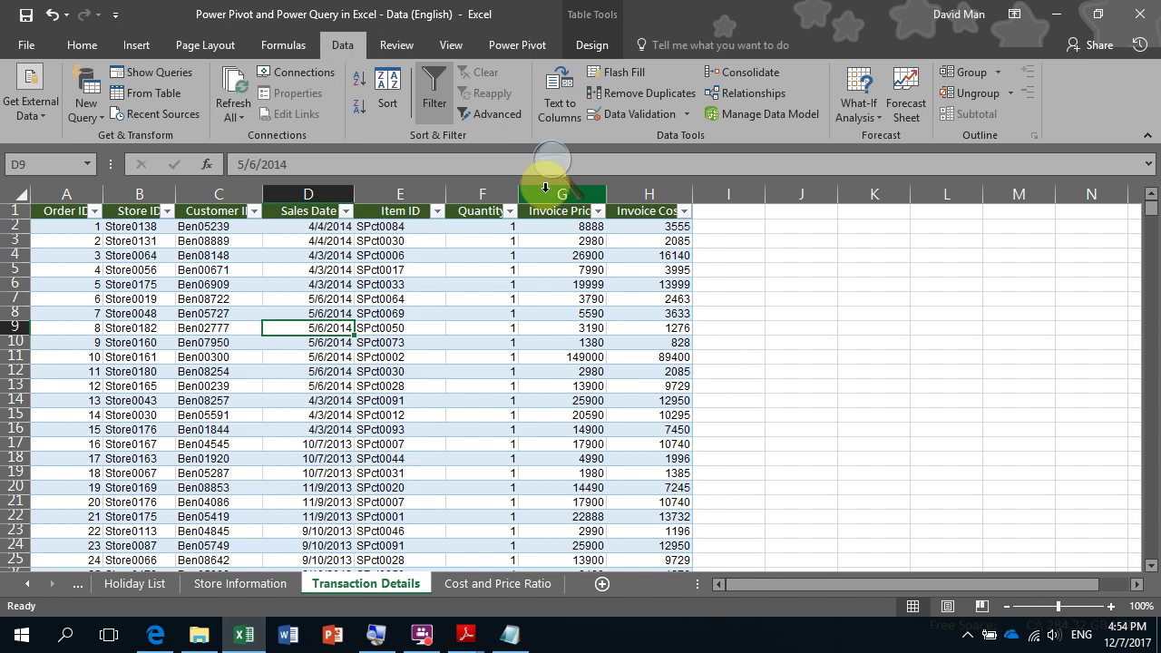
pyautogui.click(550, 160)
pyautogui.click(573, 173)
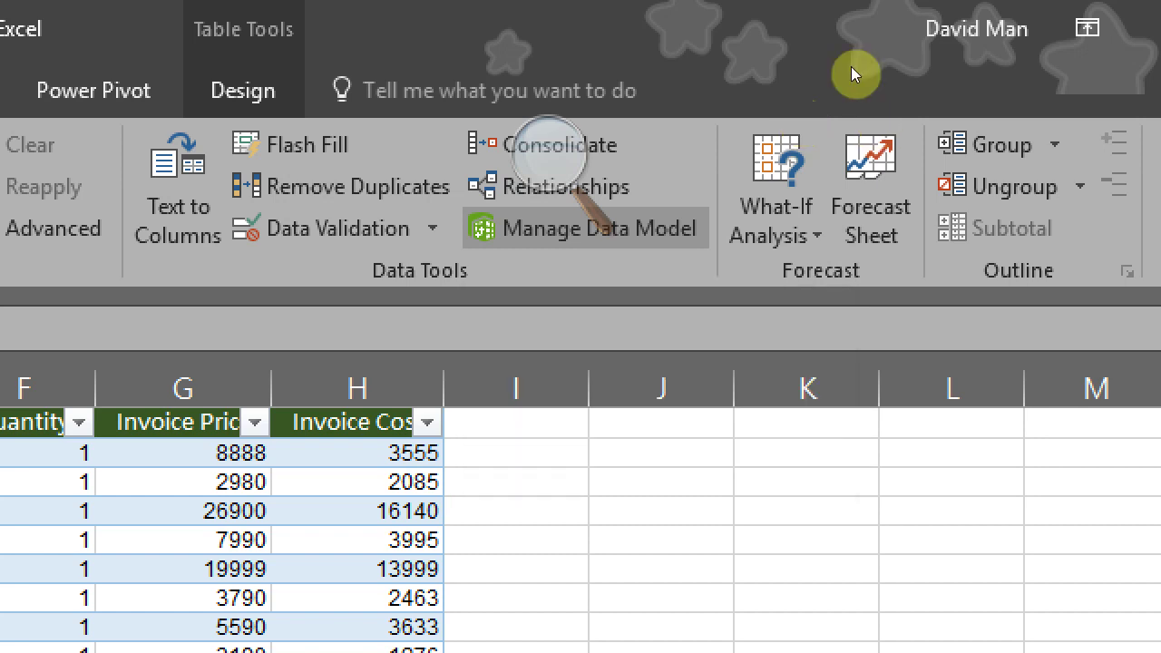
pyautogui.press('super+plus')
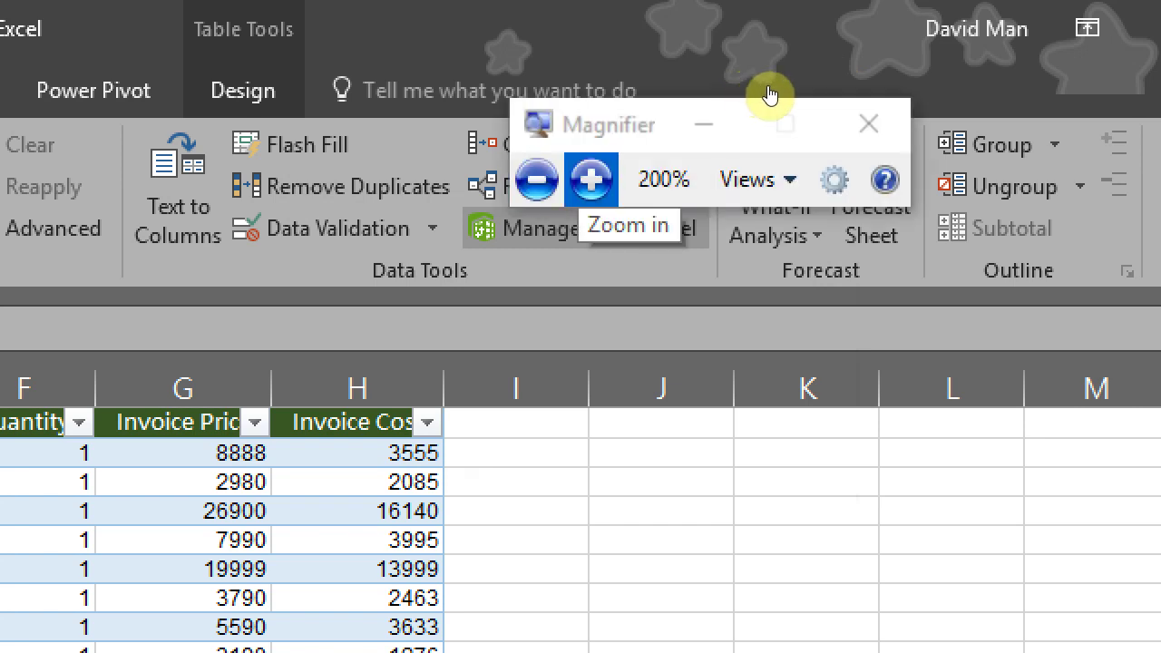
pyautogui.press('super+plus')
pyautogui.press('super+minus')
pyautogui.press('super+minus')
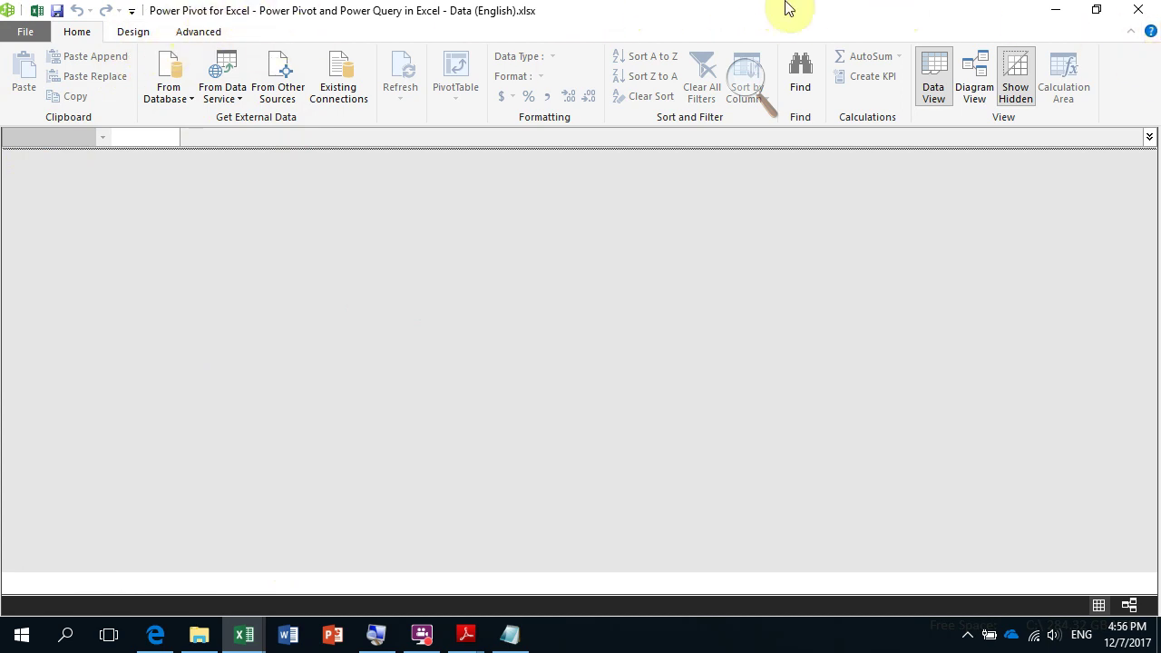
# - Return to the Excel workbook and add the Customer Information sheet's table to the data model
pyautogui.click(1055, 20)
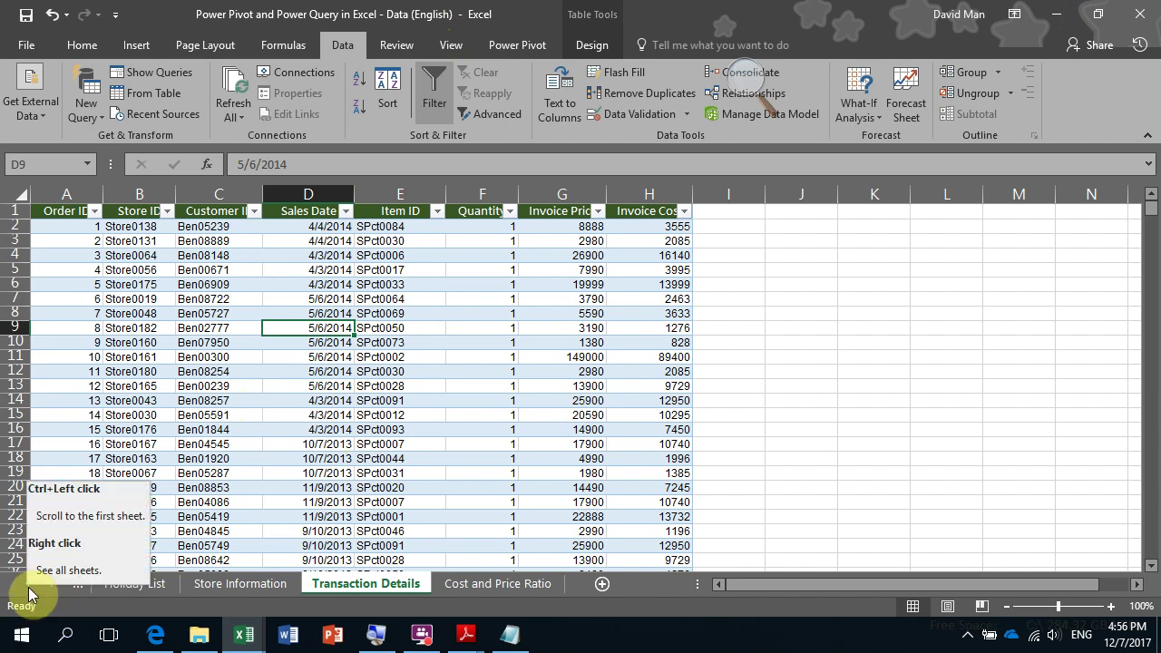
pyautogui.click(29, 584)
pyautogui.click(28, 584)
pyautogui.click(160, 584)
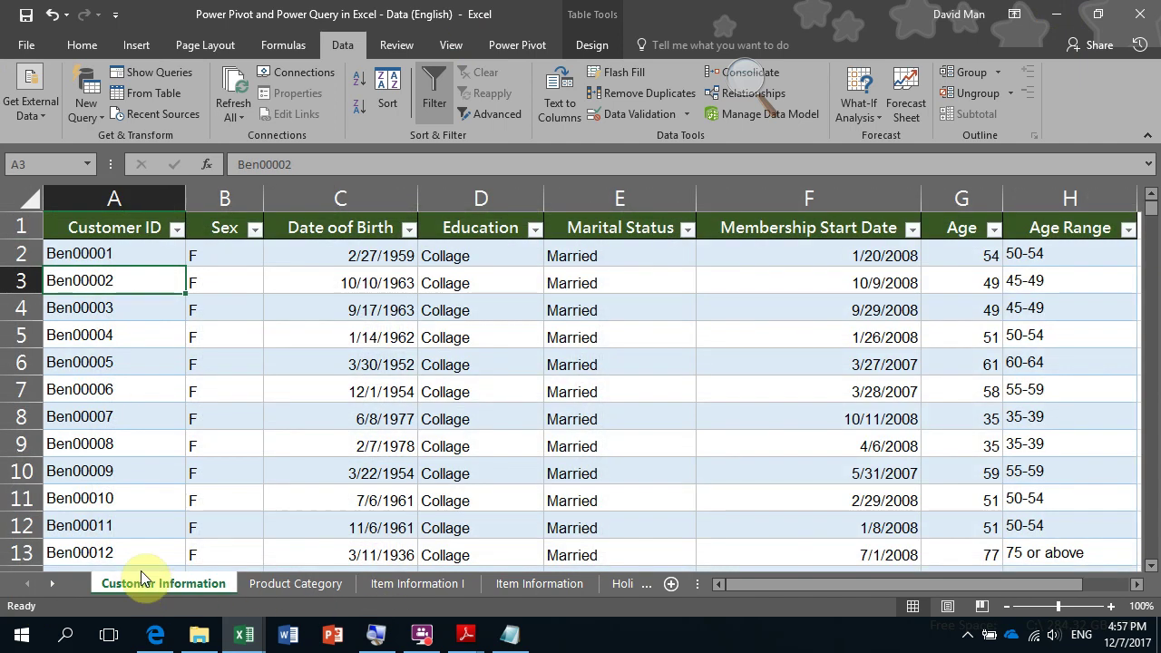
pyautogui.click(174, 392)
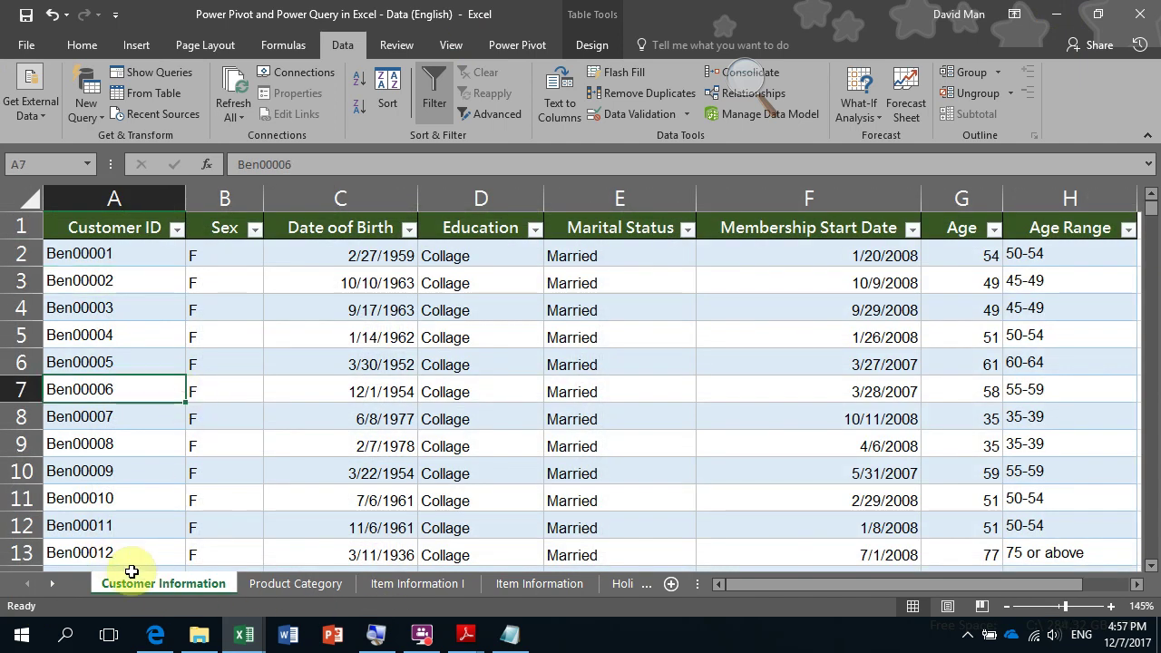
pyautogui.click(309, 331)
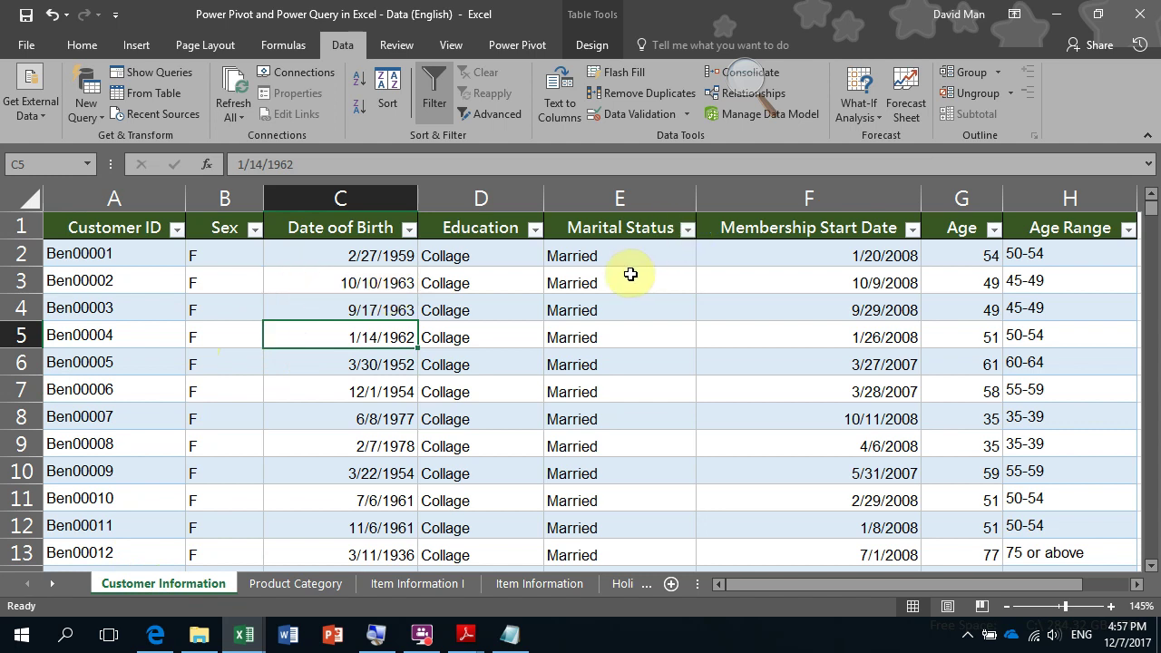
pyautogui.click(508, 47)
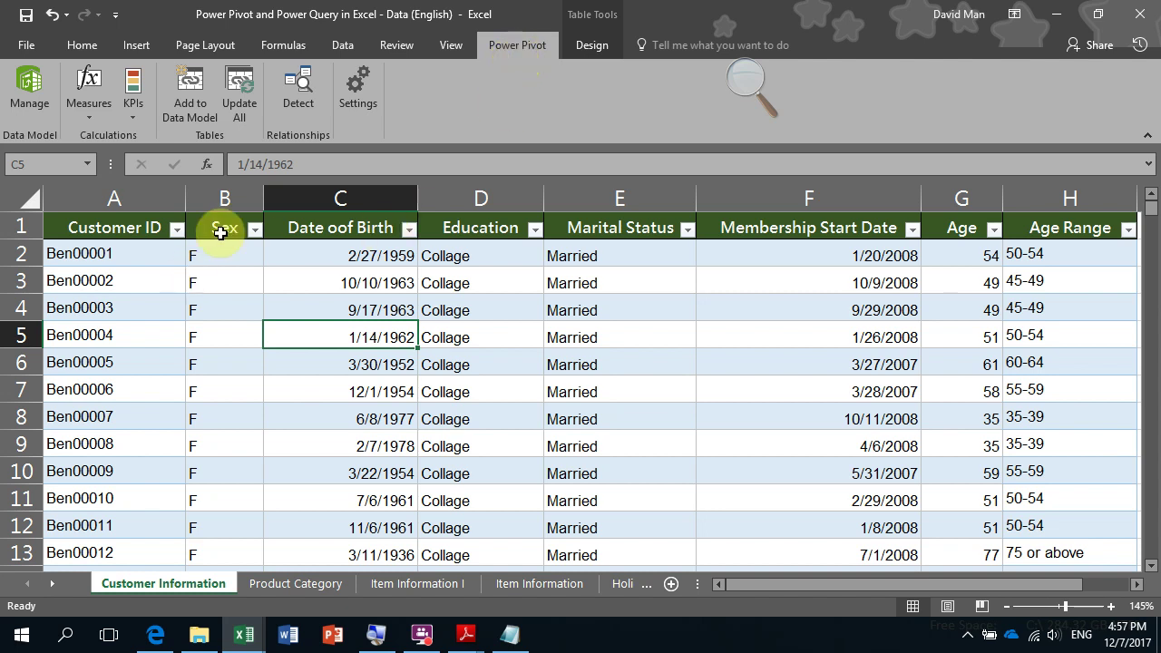
pyautogui.click(199, 109)
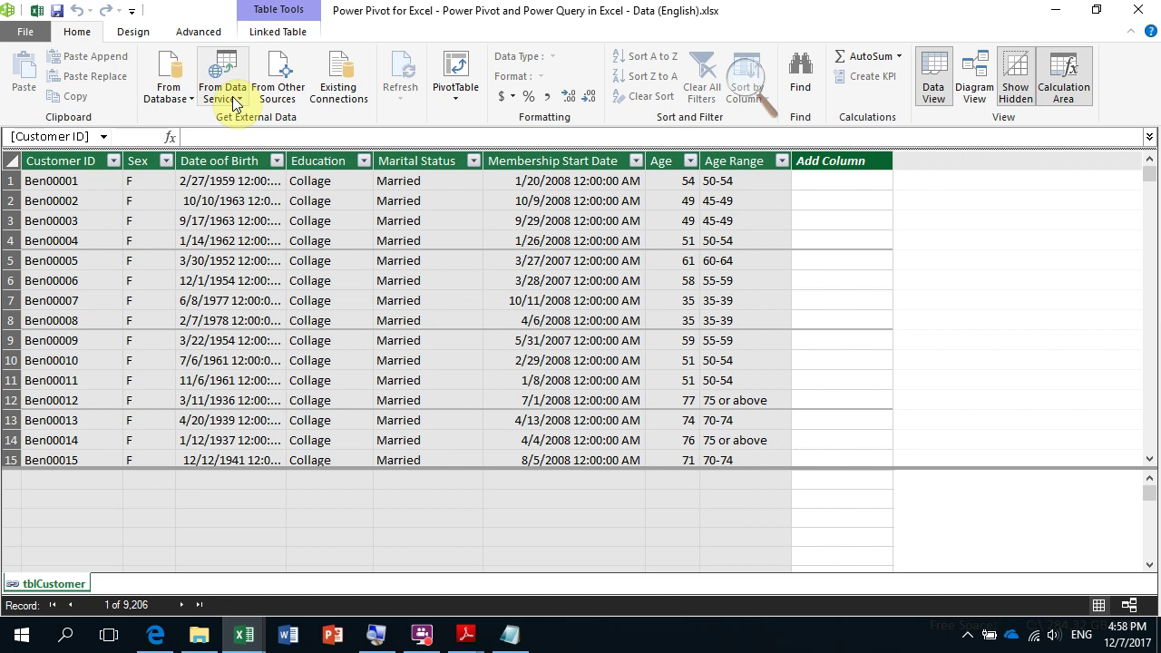
# - Go back to the workbook and add the Item Information I sheet's table to the data model
pyautogui.click(343, 279)
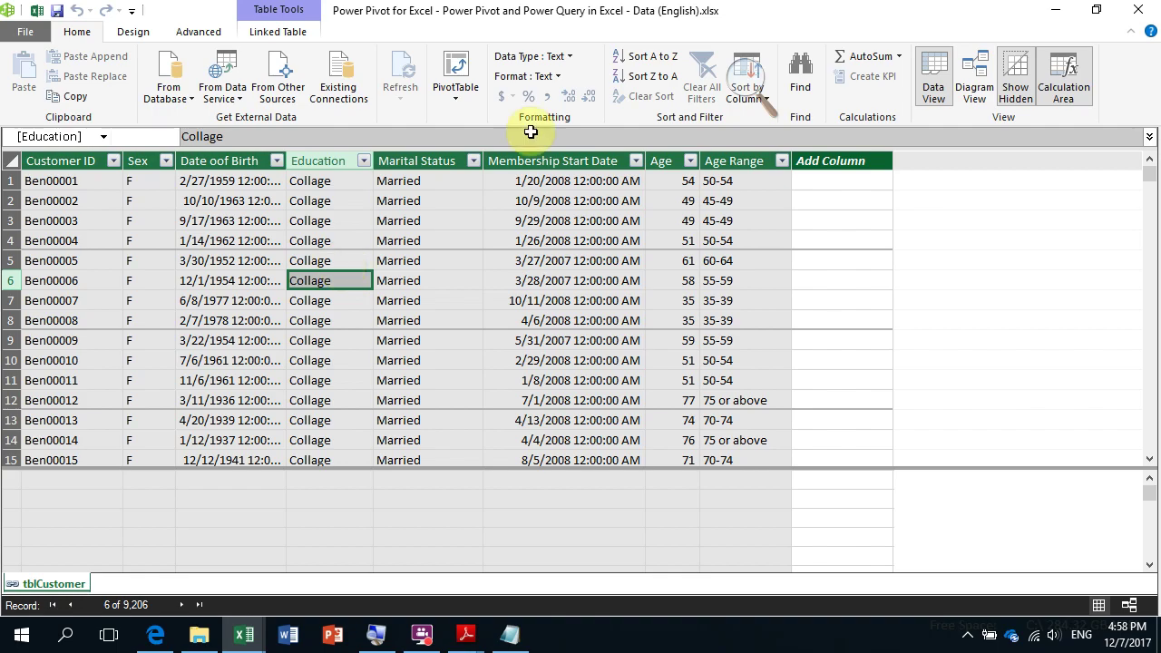
pyautogui.click(1055, 10)
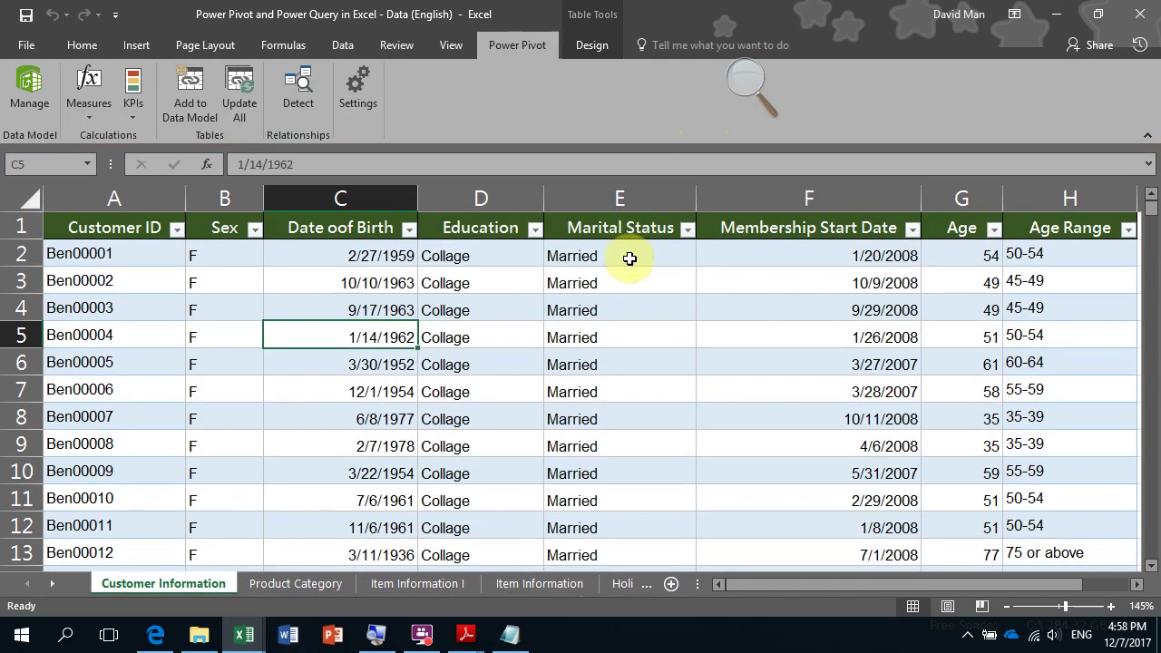
pyautogui.click(418, 585)
pyautogui.click(319, 439)
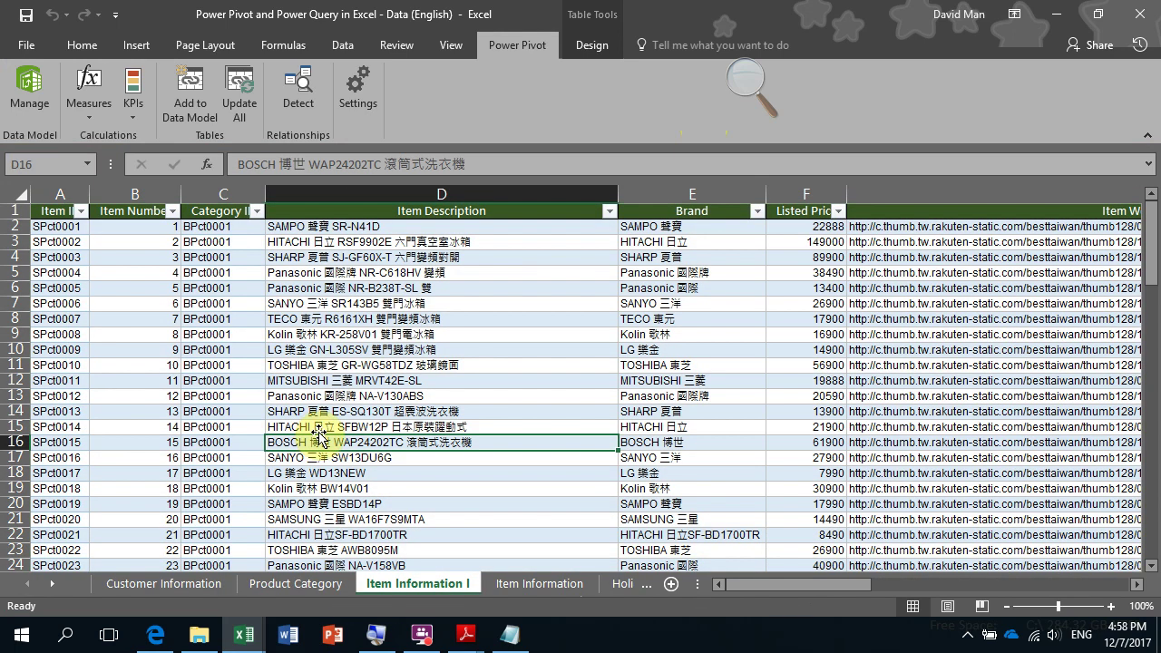
pyautogui.click(195, 93)
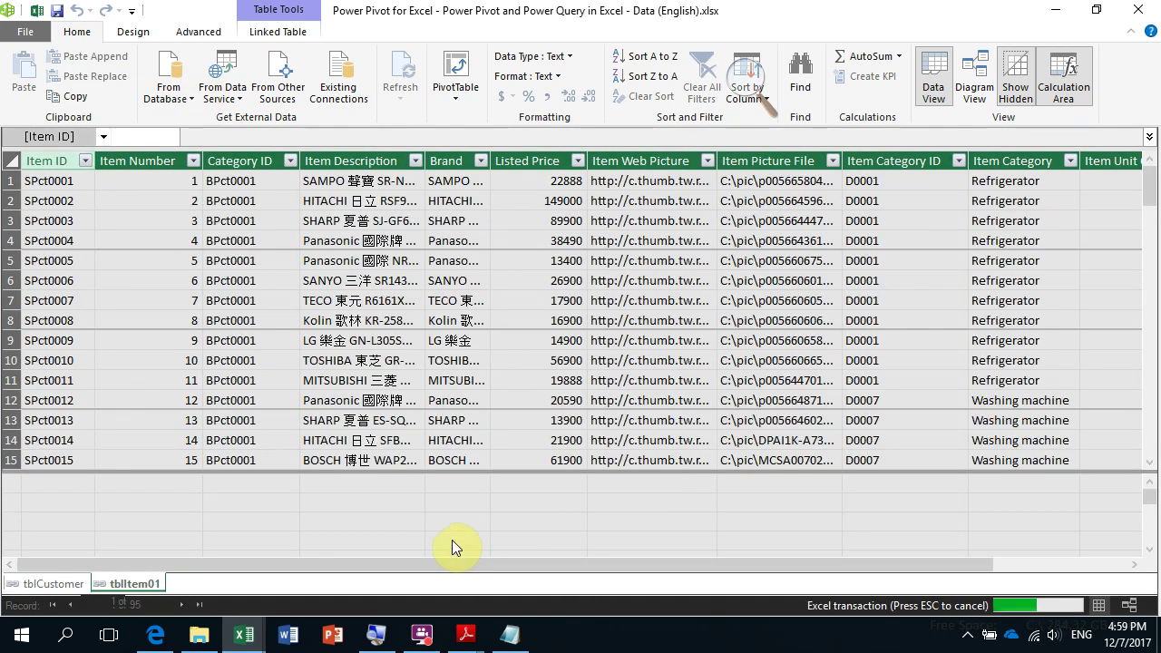
# - Switch back to the workbook and add the Store Information sheet's table to the data model
pyautogui.hotkey('alt', 'Tab')
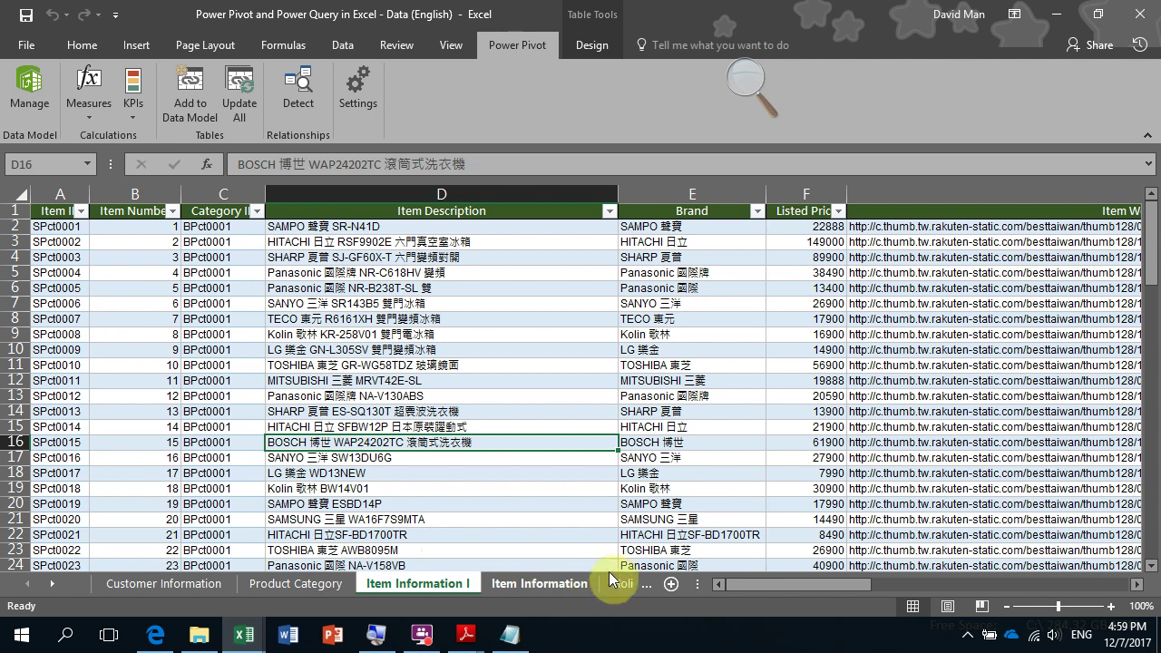
pyautogui.click(59, 583)
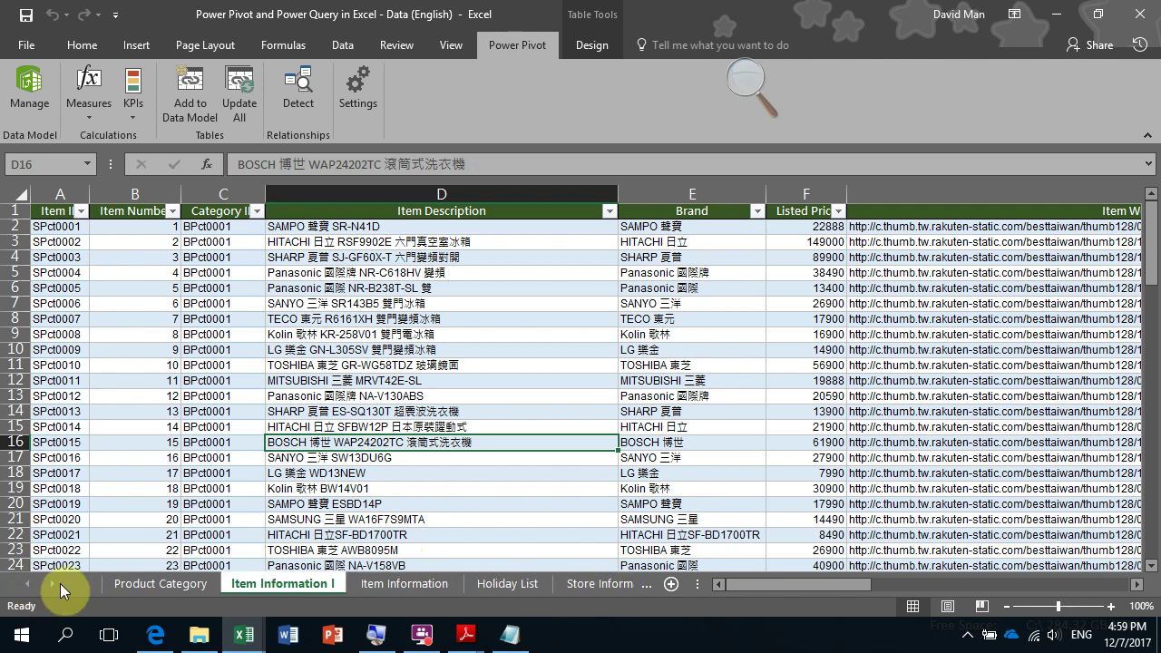
pyautogui.click(60, 583)
pyautogui.click(478, 589)
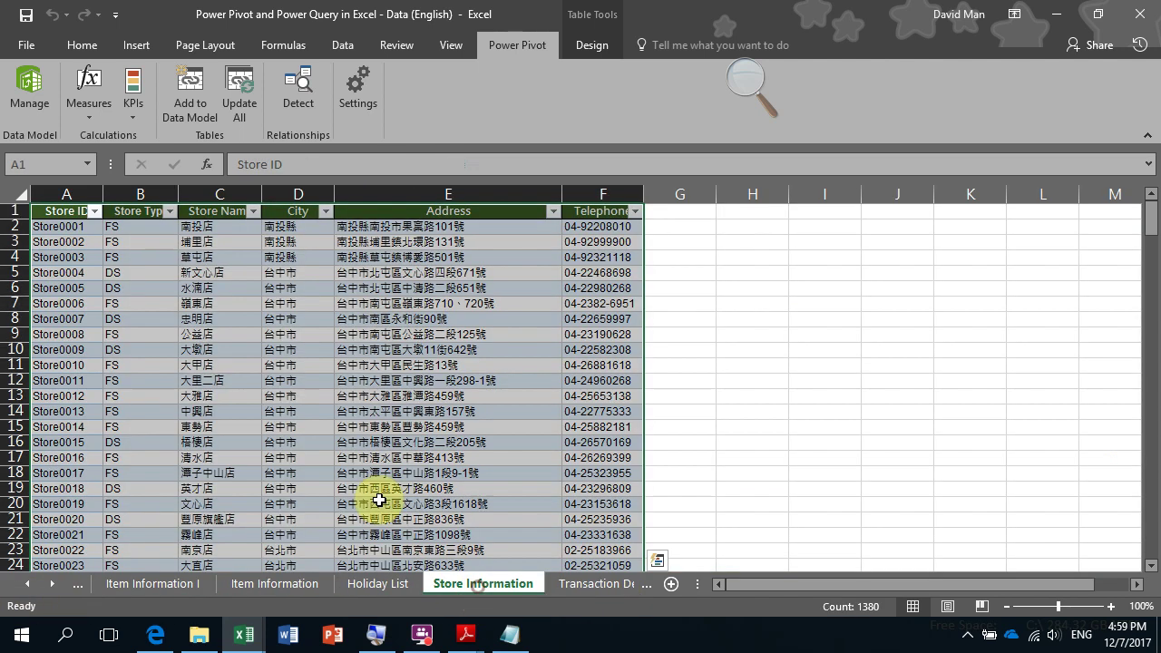
pyautogui.click(275, 427)
pyautogui.click(186, 95)
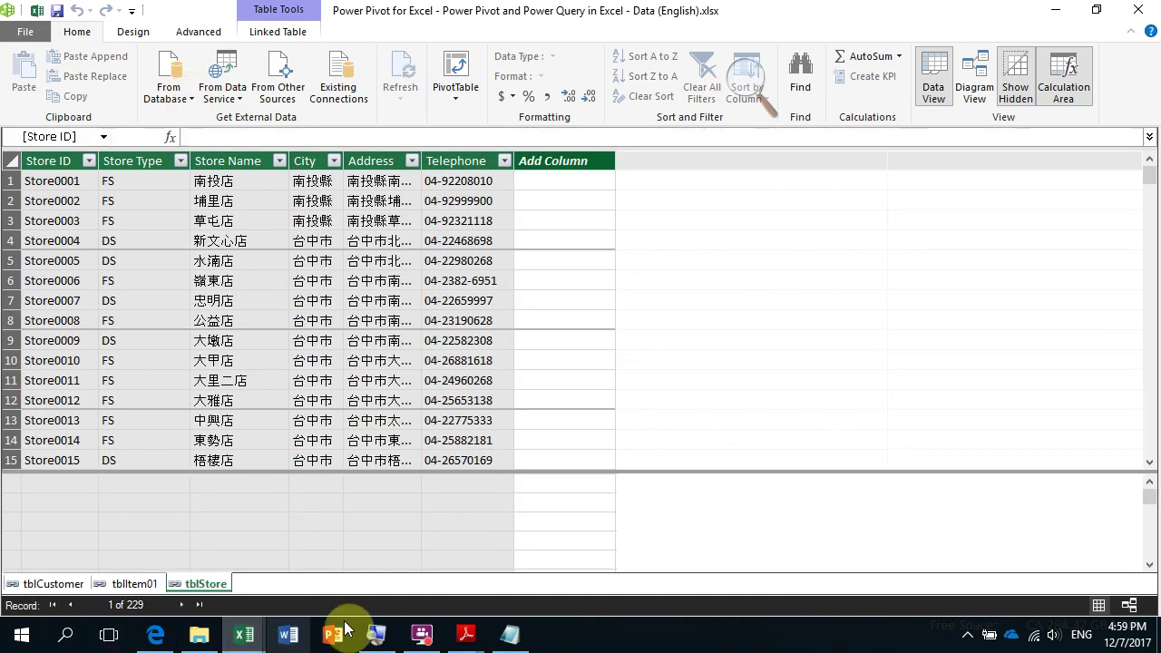
# - Return to the workbook and add the Transaction Details sheet's table to the data model
pyautogui.click(349, 628)
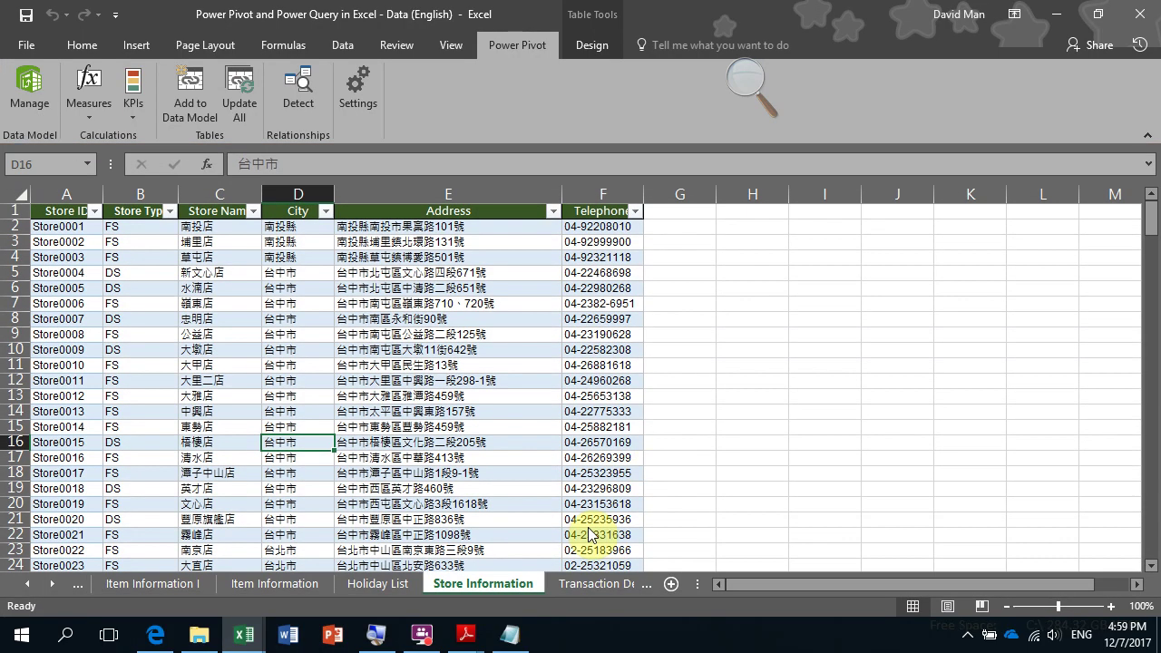
pyautogui.click(600, 583)
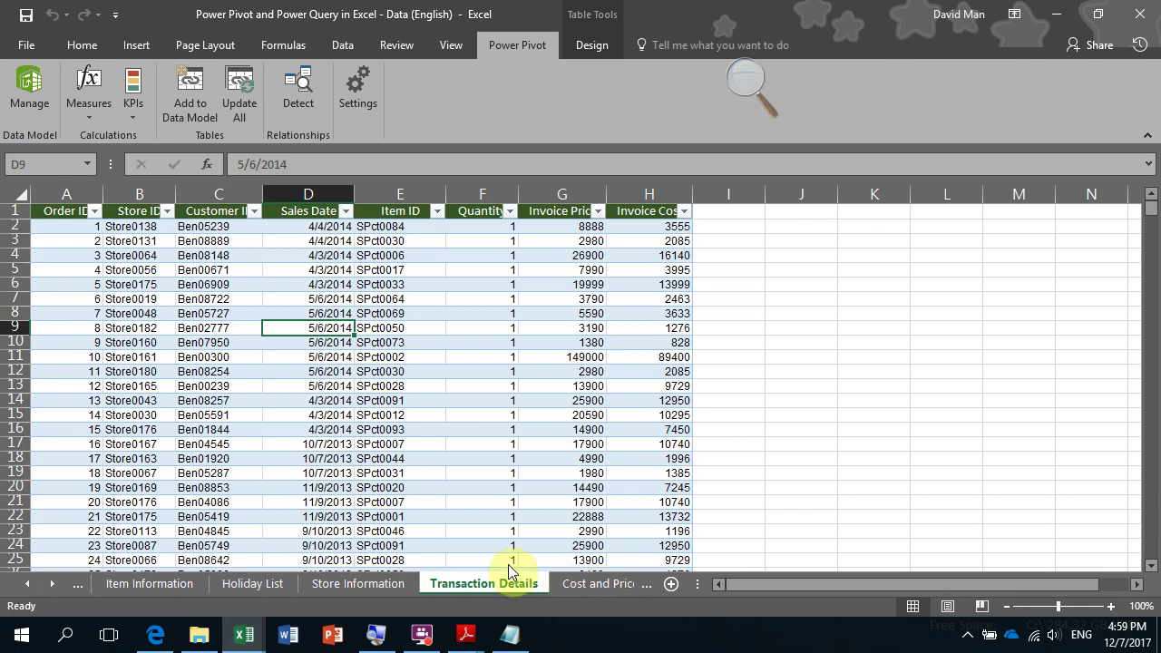
pyautogui.click(438, 404)
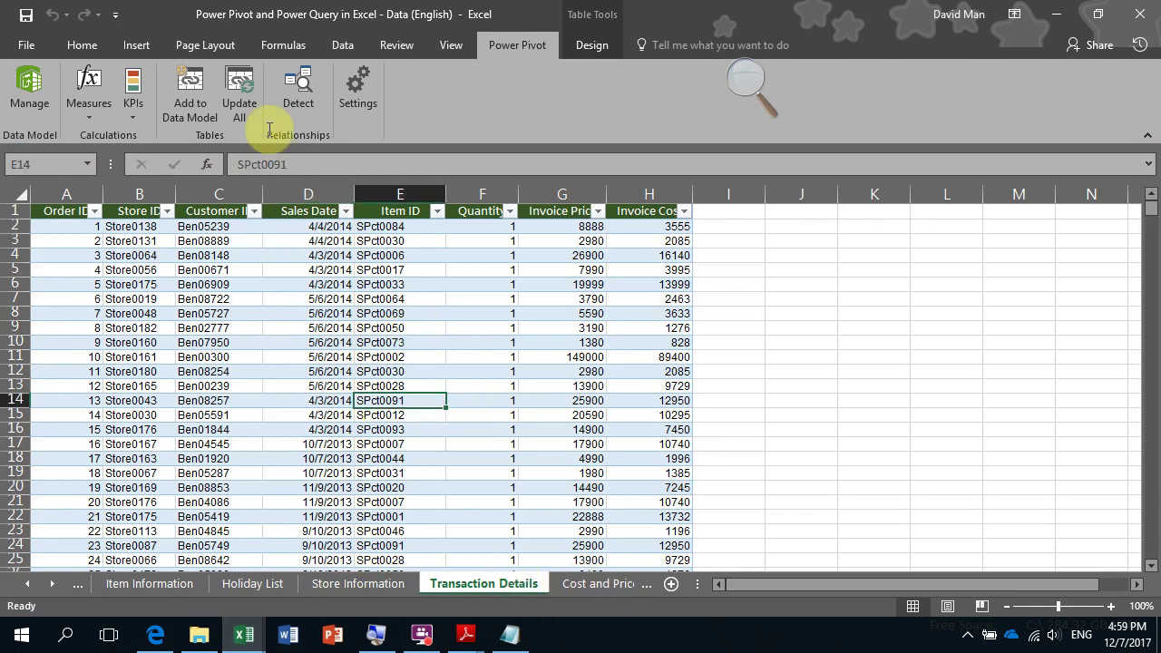
pyautogui.click(186, 89)
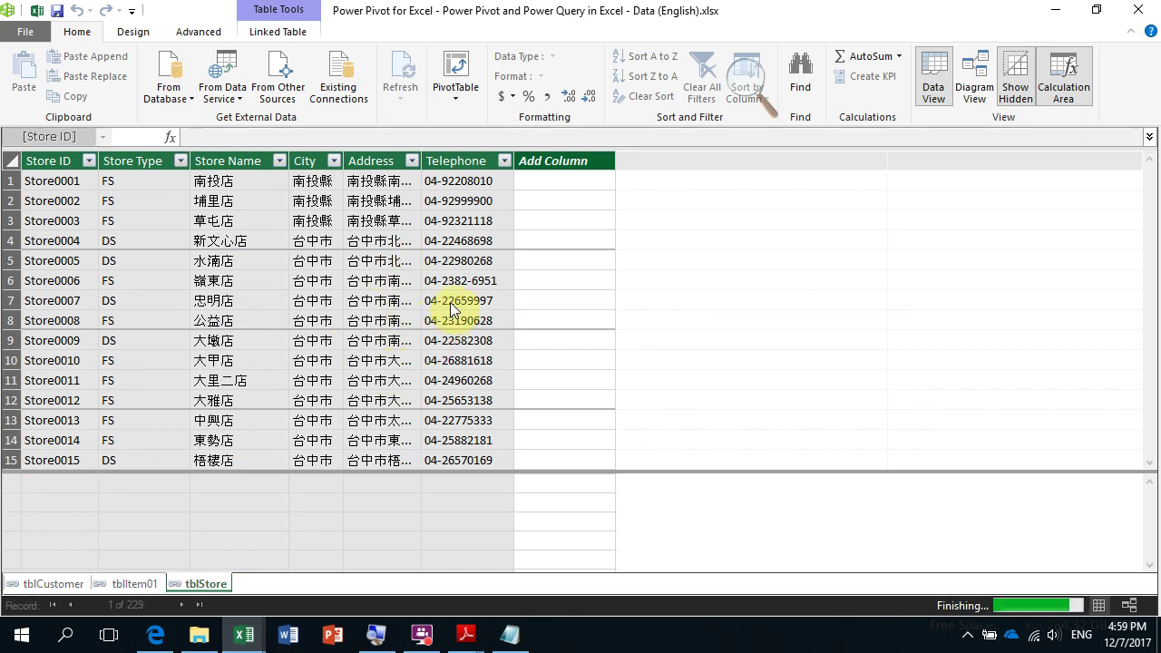
pyautogui.click(430, 374)
pyautogui.click(211, 516)
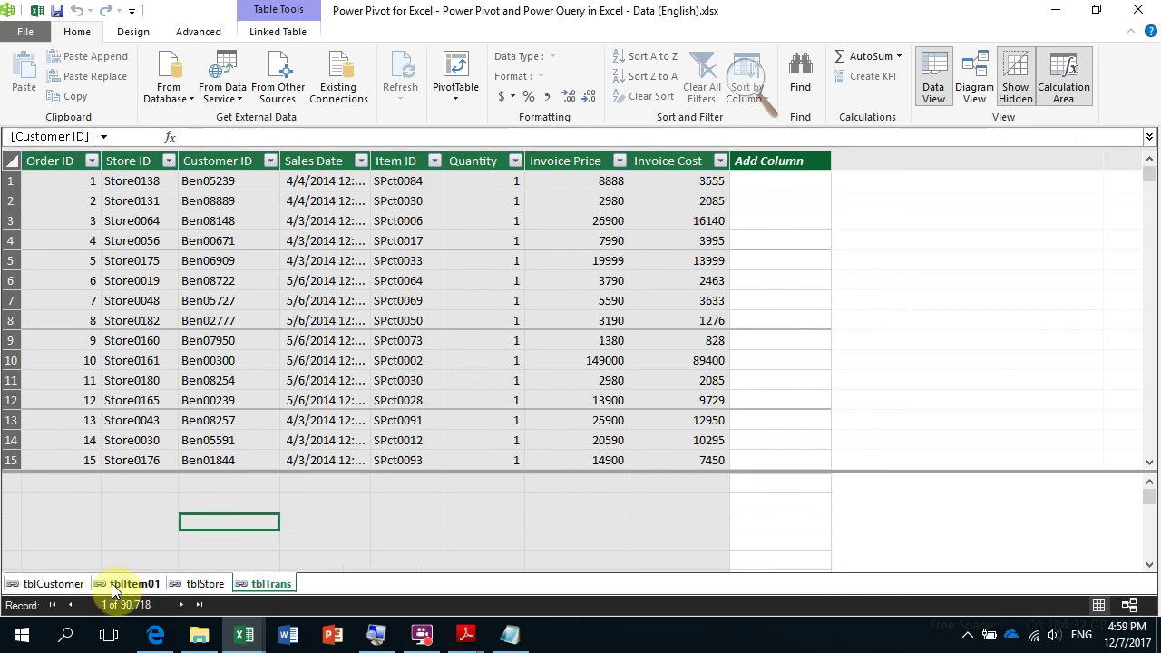
# - Look through the tblCustomer, tblItem01, tblStore and tblTrans tables in the Power Pivot data model
pyautogui.click(64, 588)
pyautogui.click(131, 584)
pyautogui.click(192, 582)
pyautogui.click(261, 580)
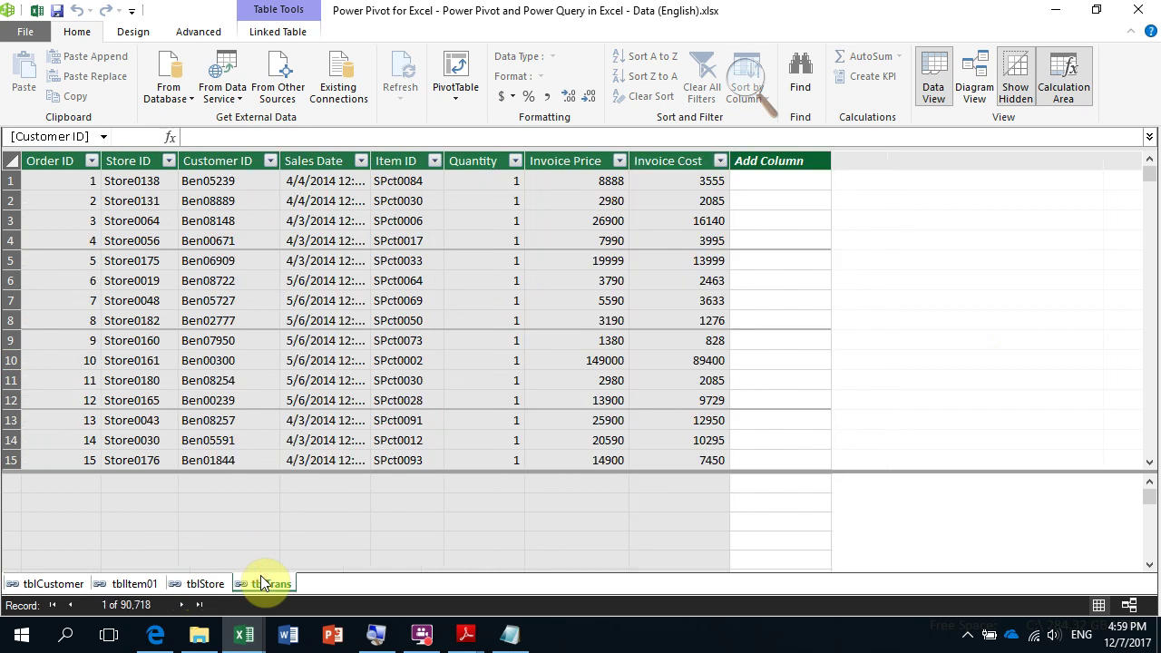
pyautogui.click(537, 375)
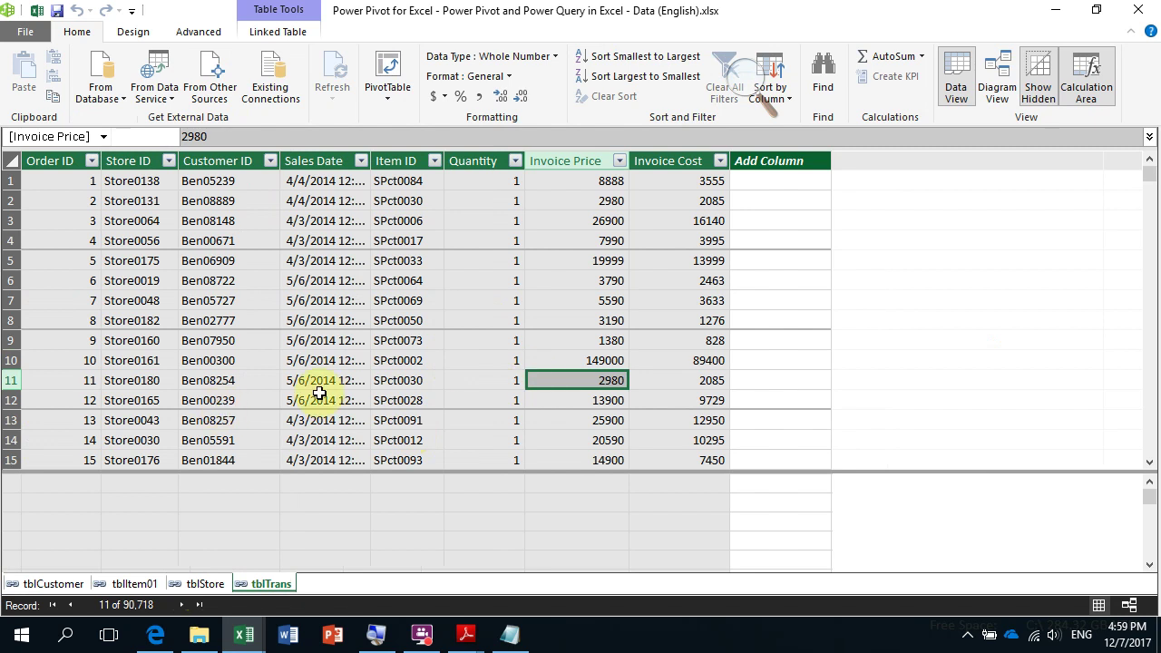
pyautogui.click(474, 423)
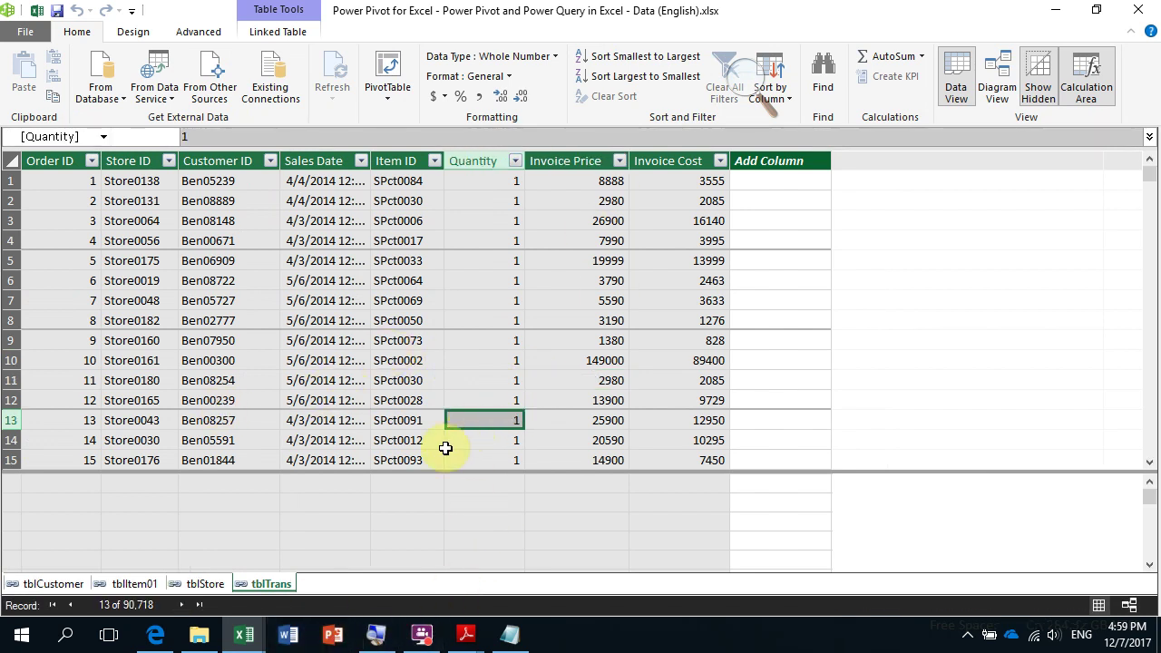
# - Move the tblTrans table ahead of tblCustomer in the data model's table order and display tblCustomer
pyautogui.click(376, 635)
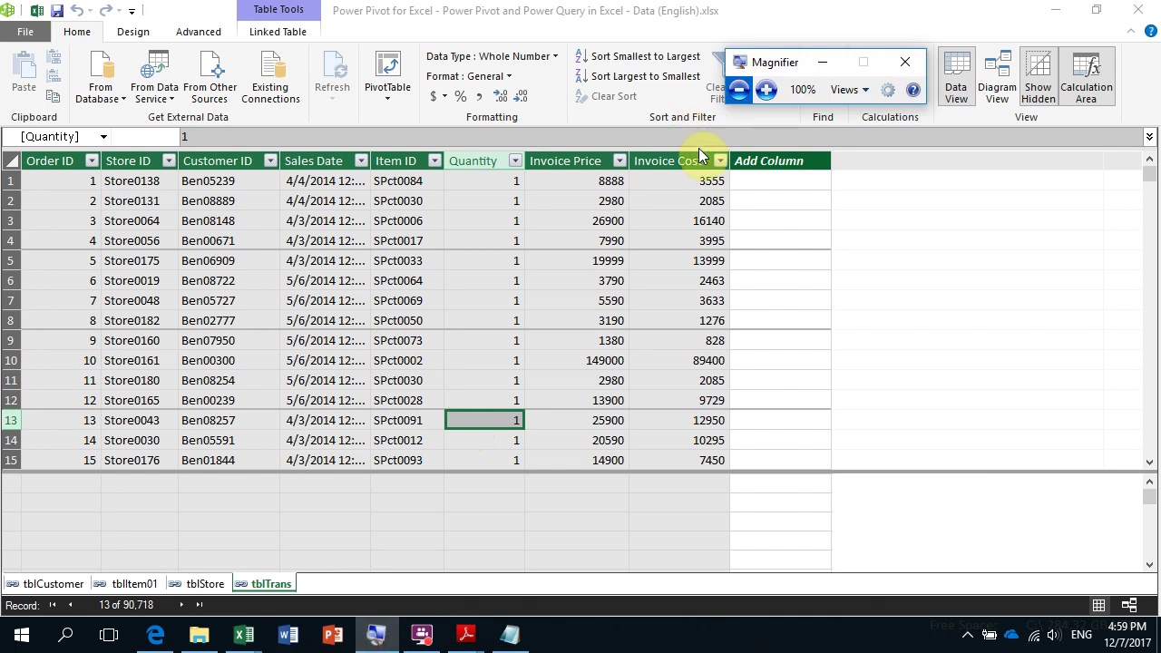
pyautogui.click(766, 89)
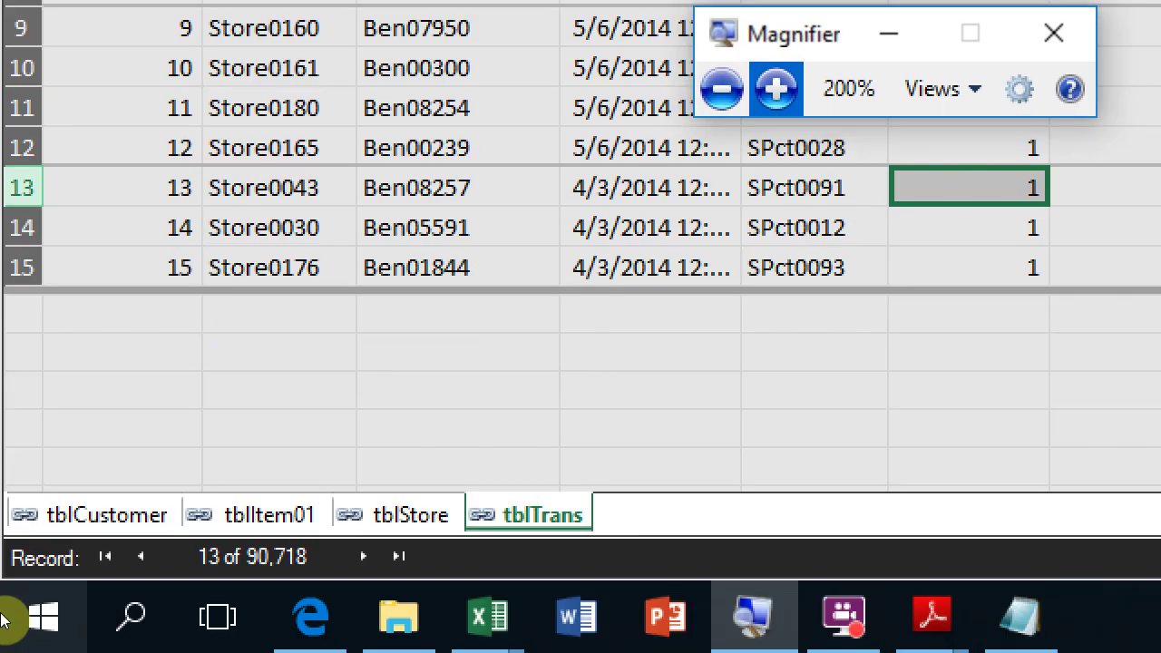
pyautogui.click(136, 515)
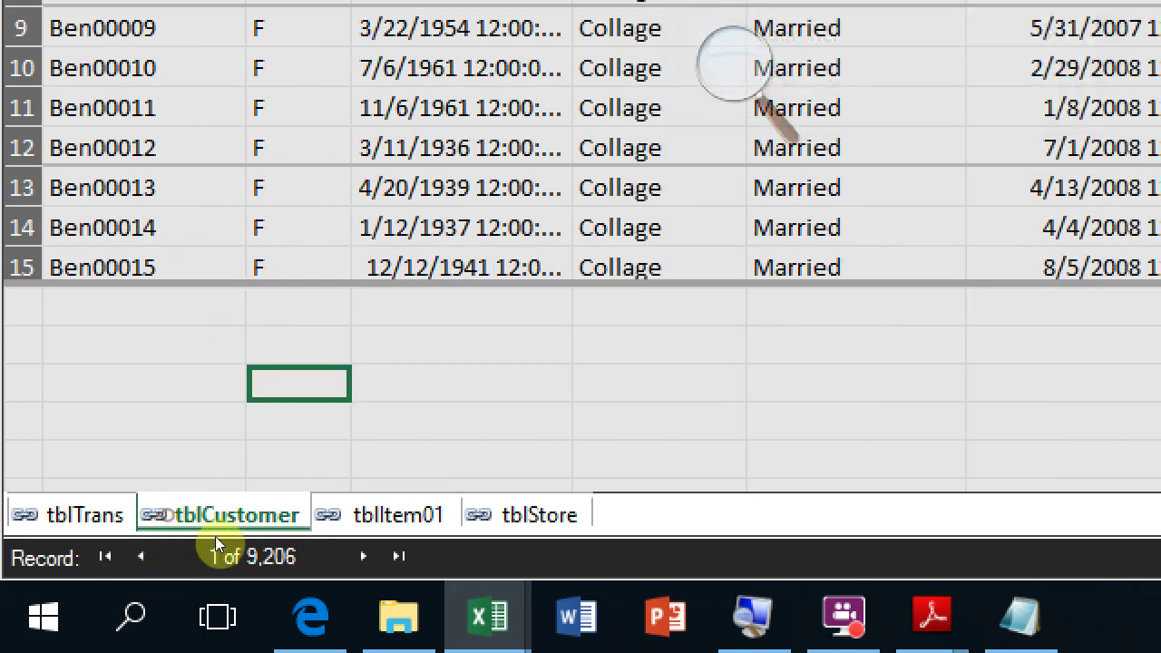
# - Page through the reordered tables and return to tblTrans to inspect its Sales Date column
pyautogui.hotkey('ctrl', 'pagedown')
pyautogui.hotkey('ctrl', 'pagedown')
pyautogui.hotkey('ctrl', 'pageup')
pyautogui.hotkey('ctrl', 'pageup')
pyautogui.hotkey('ctrl', 'pageup')
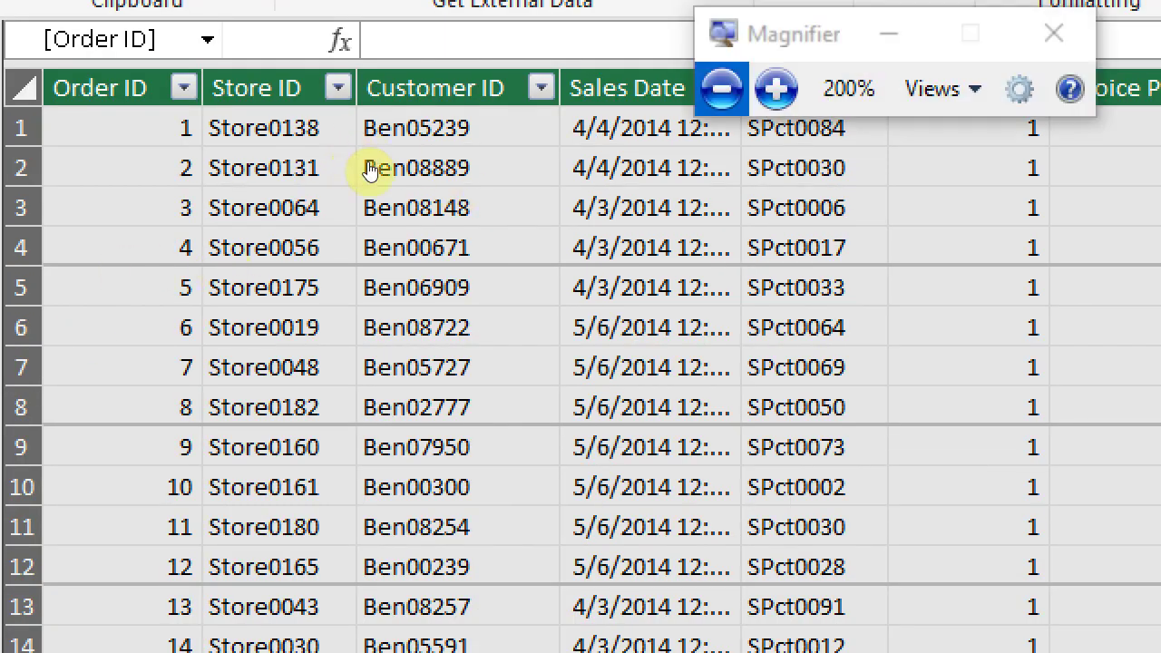
pyautogui.press('super+minus')
pyautogui.click(292, 319)
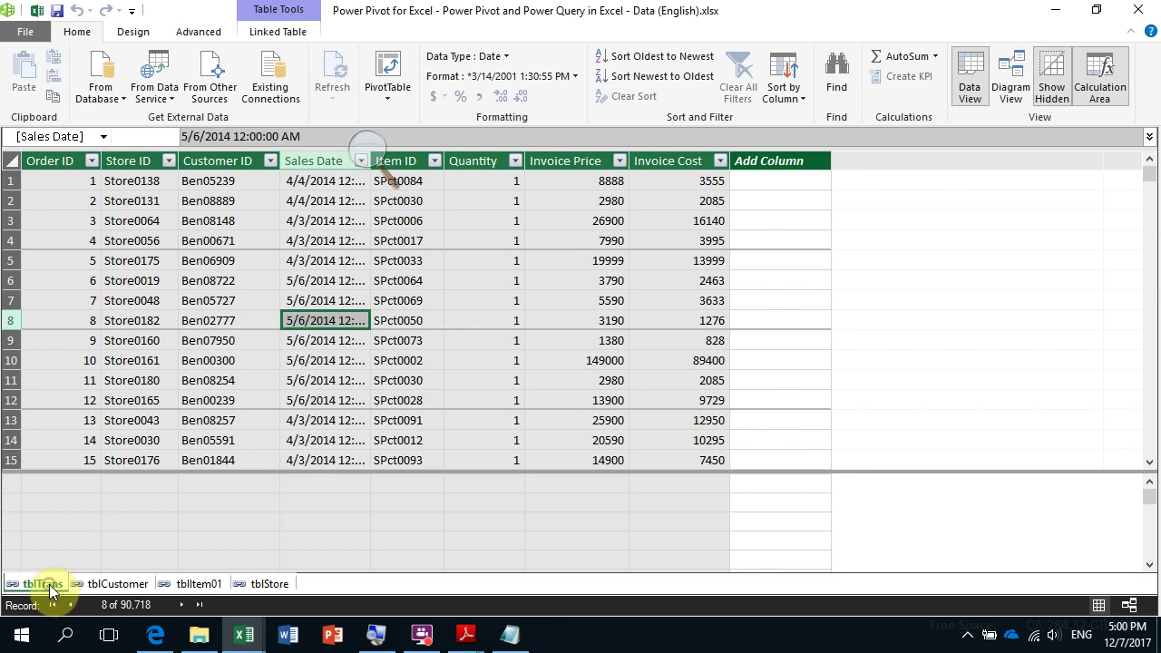
# - Examine tblTrans's Invoice Price and Invoice Cost columns, the calculation area beneath them, and the transaction rows close up
pyautogui.click(566, 481)
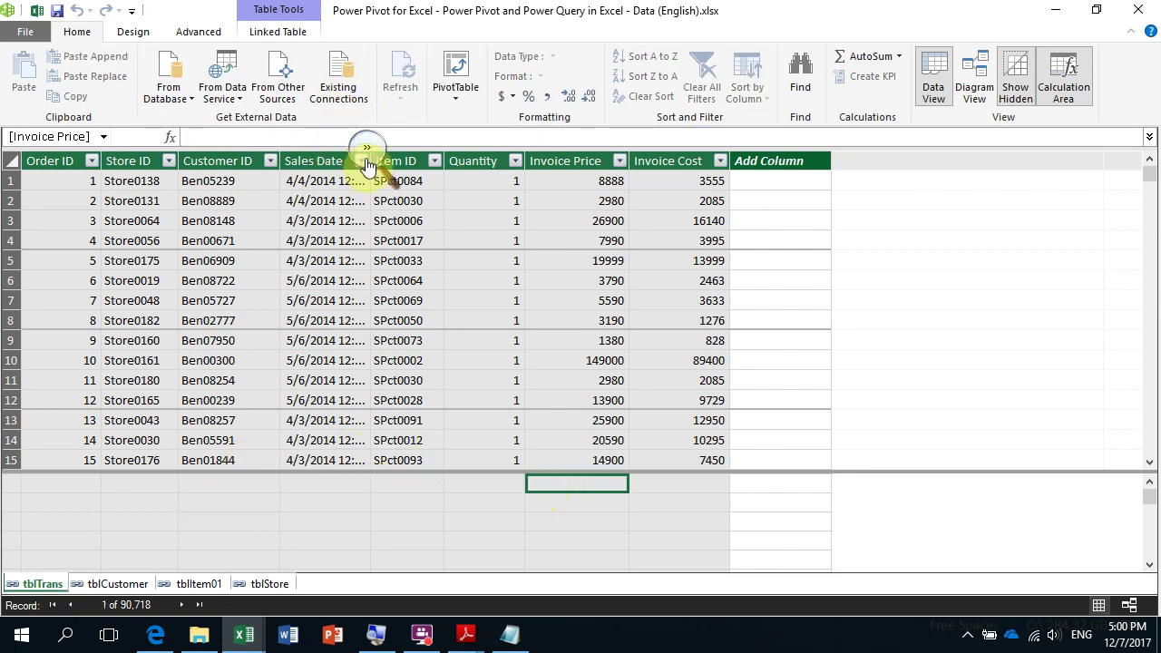
pyautogui.click(548, 202)
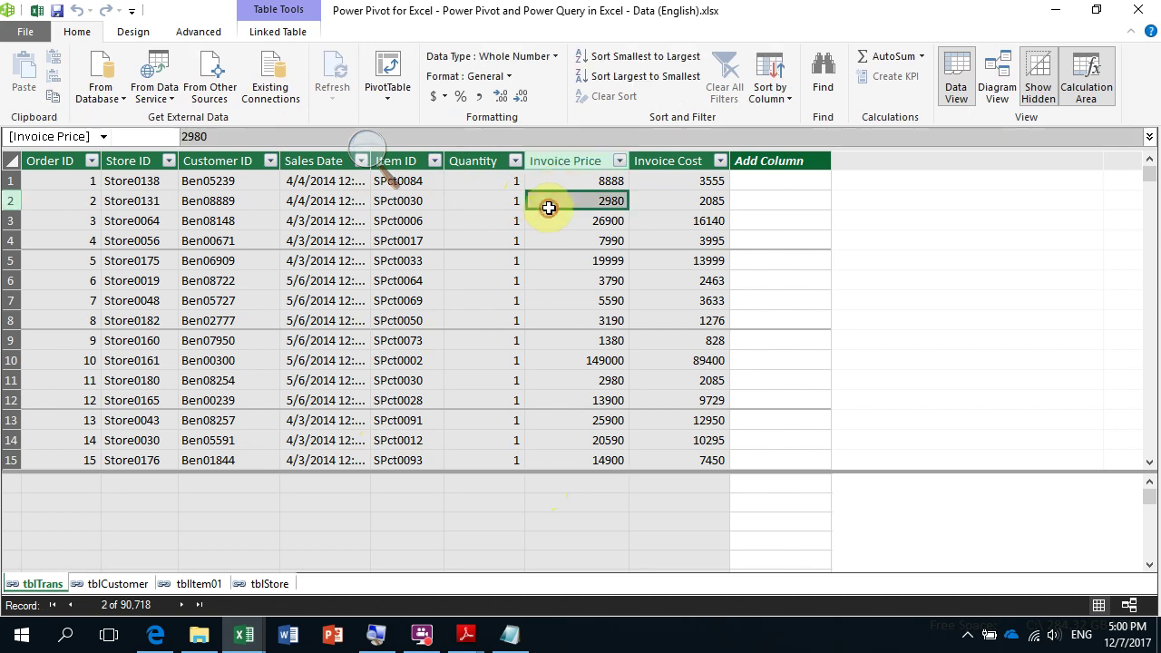
pyautogui.click(685, 195)
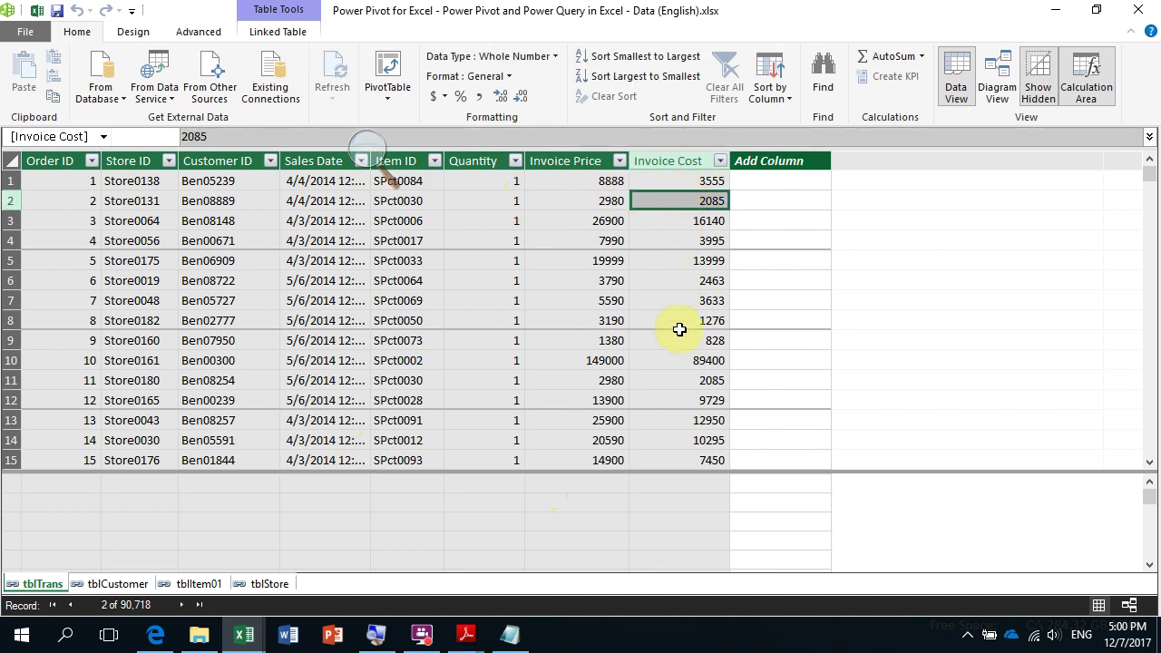
pyautogui.click(586, 482)
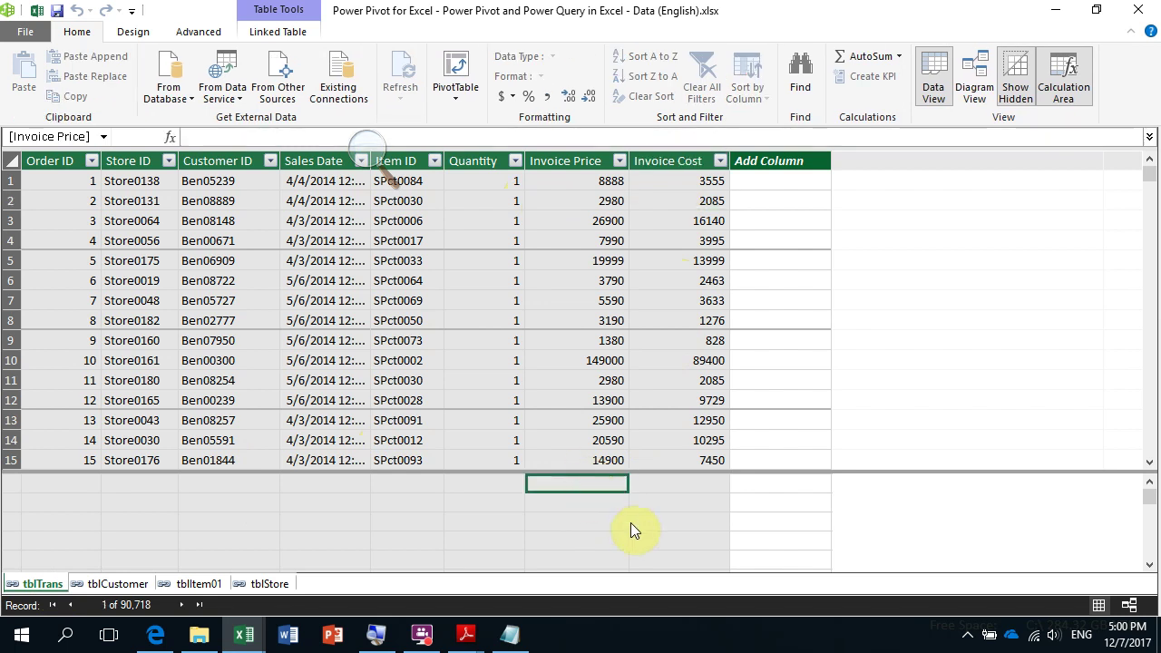
pyautogui.click(590, 503)
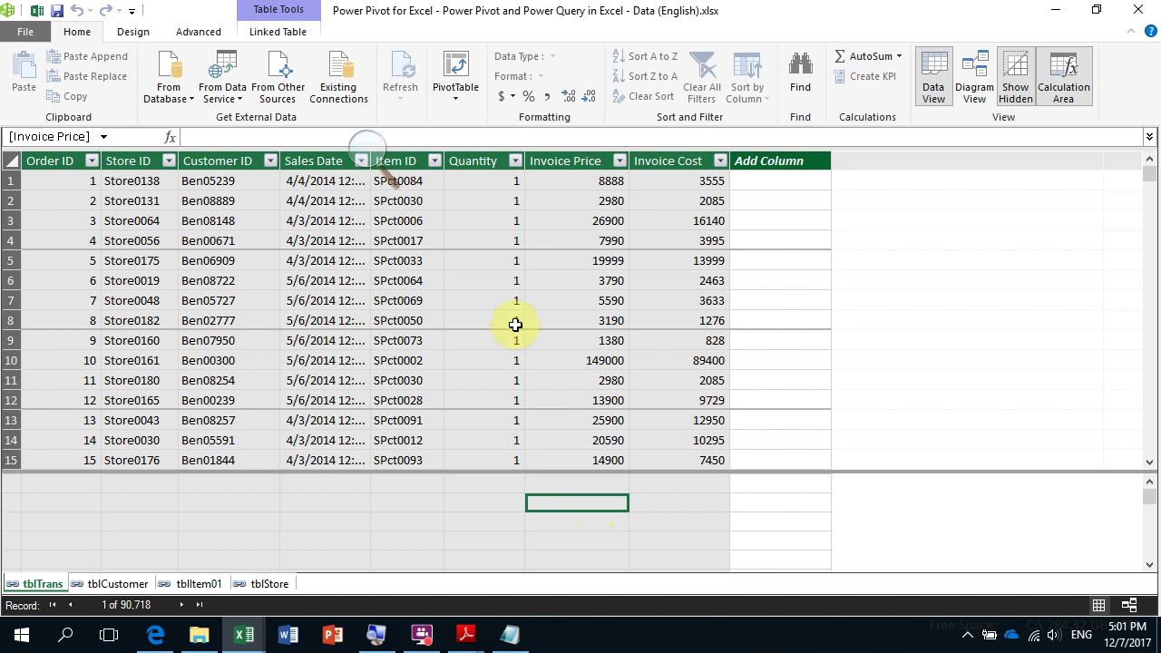
pyautogui.click(370, 154)
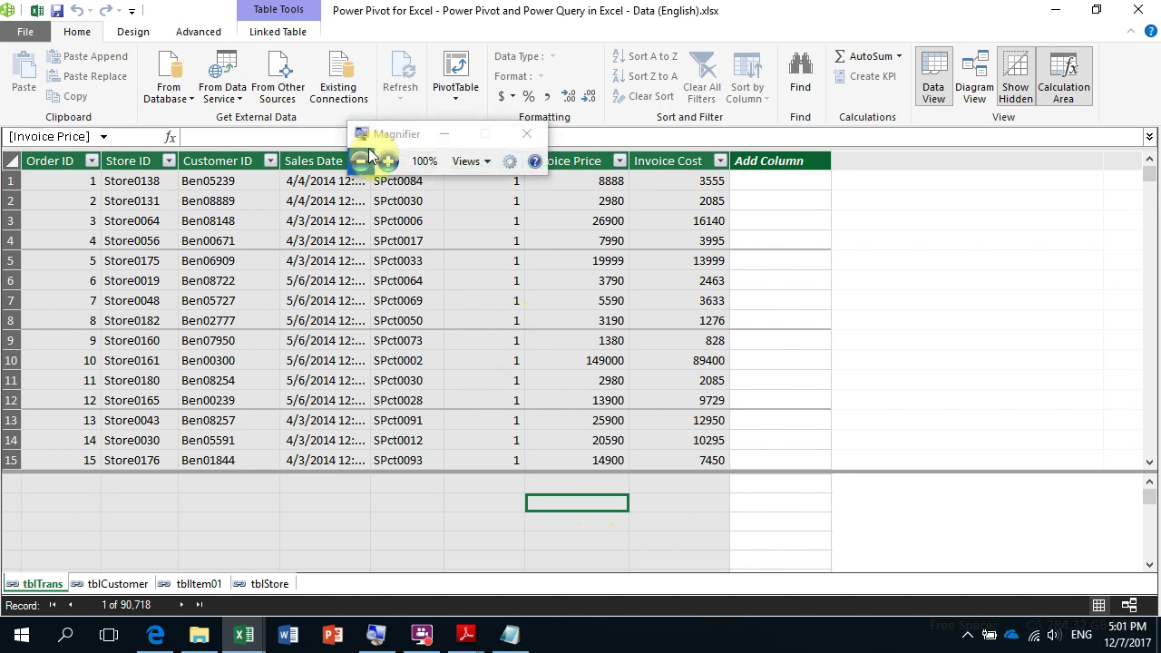
pyautogui.click(387, 160)
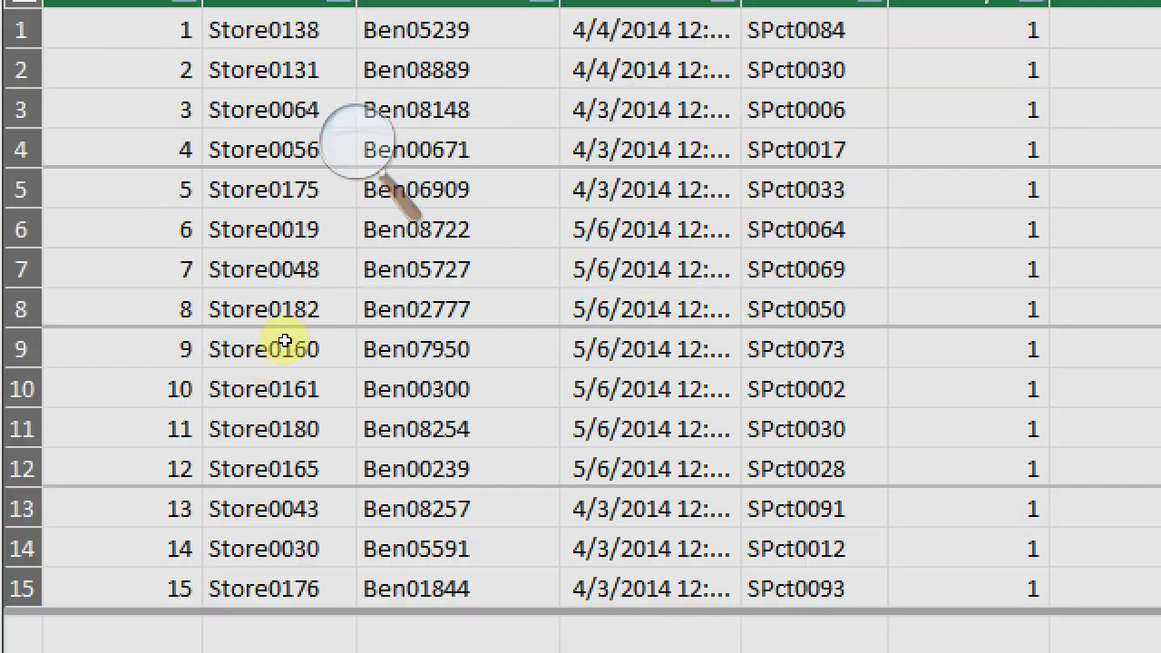
pyautogui.press('super+minus')
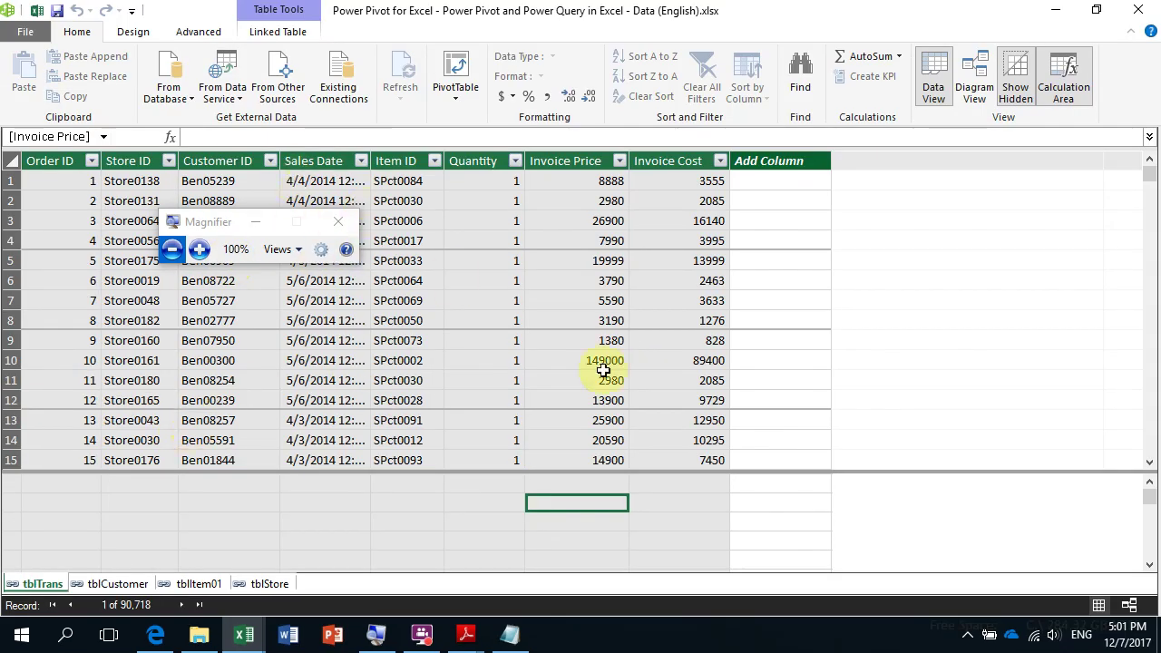
pyautogui.click(565, 349)
pyautogui.scroll(-6, 540, 308)
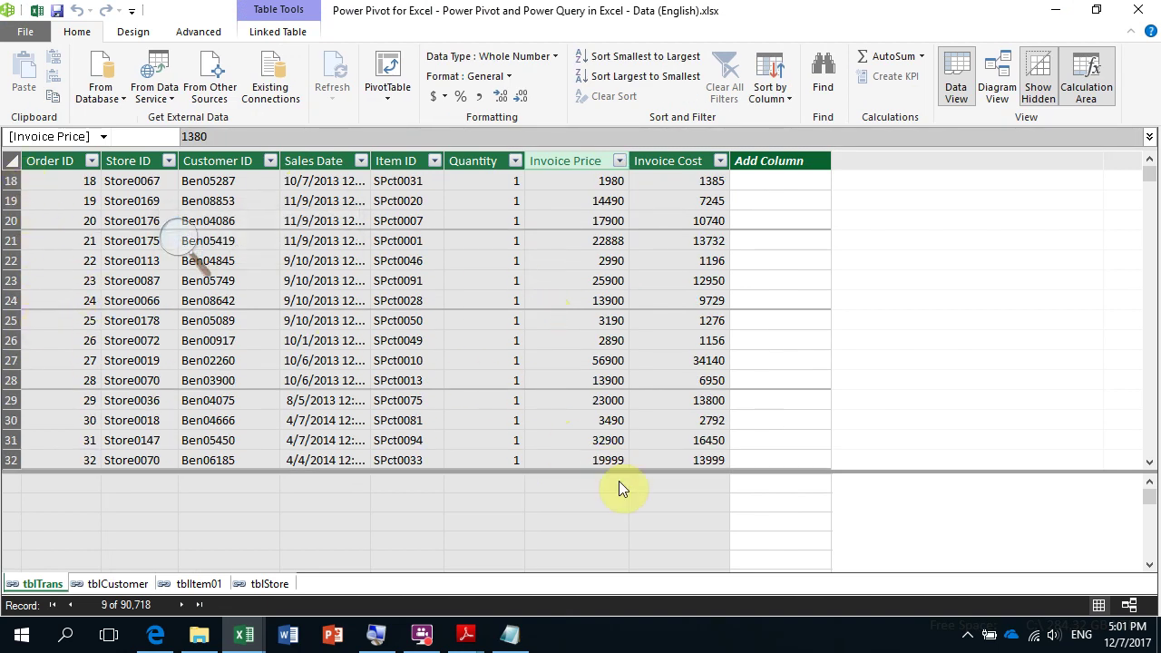
pyautogui.click(586, 506)
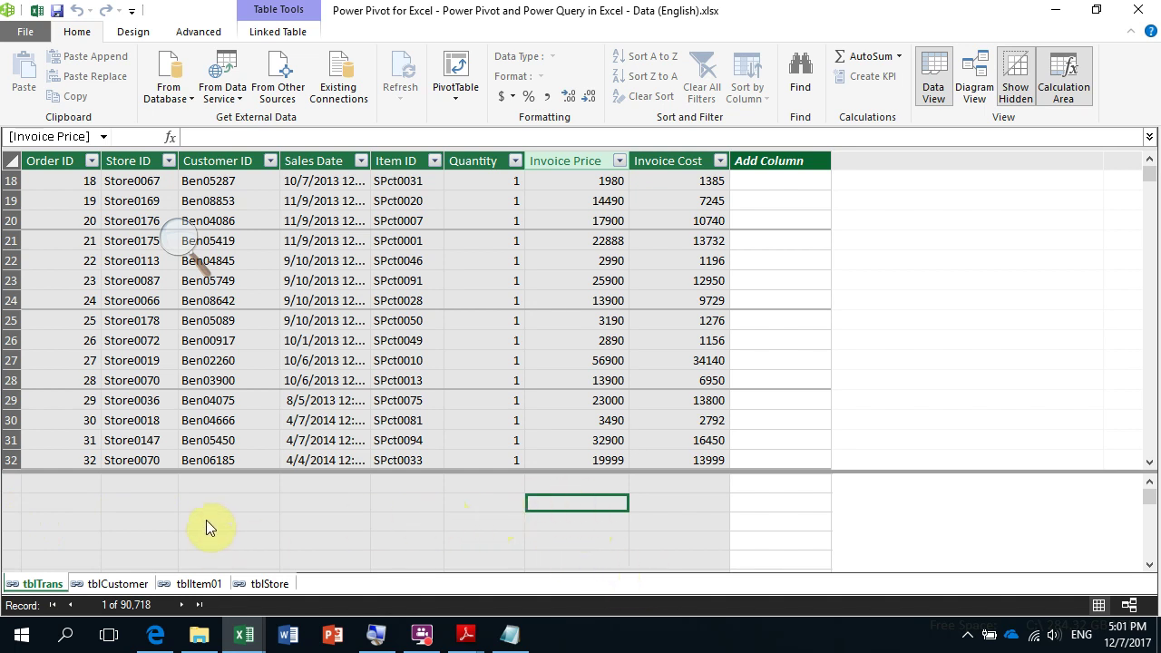
# - Enter the measure =sum(tblTrans[Invoice Cost]) in the calculation-area cell beneath tblTrans's Customer ID column
pyautogui.click(227, 505)
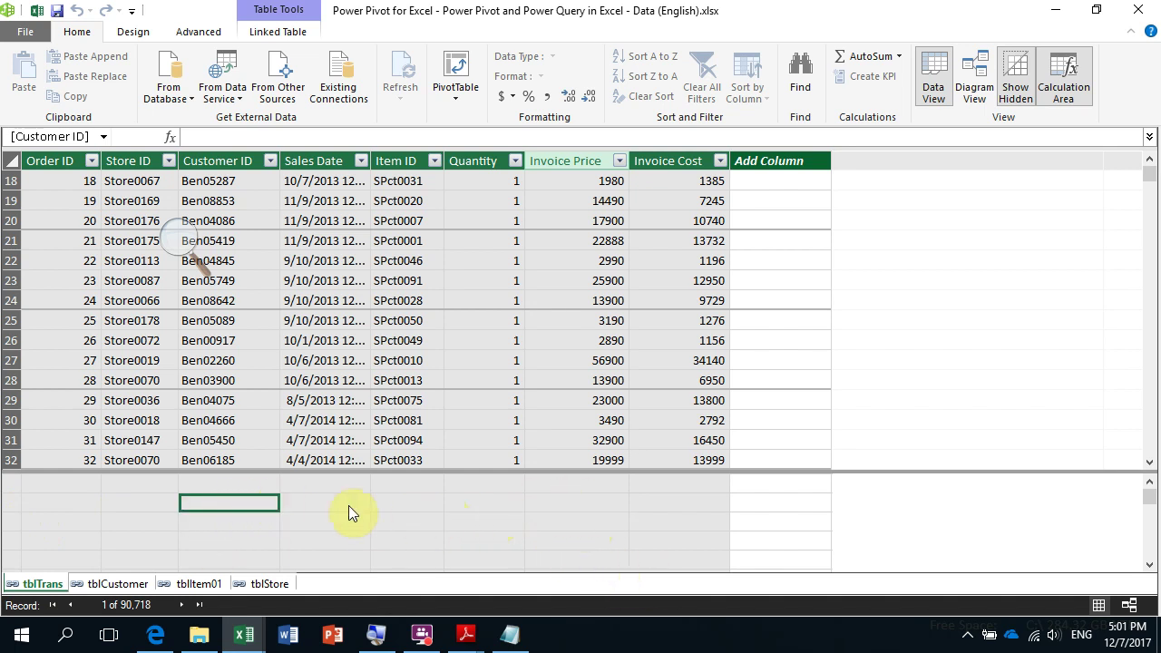
pyautogui.click(248, 503)
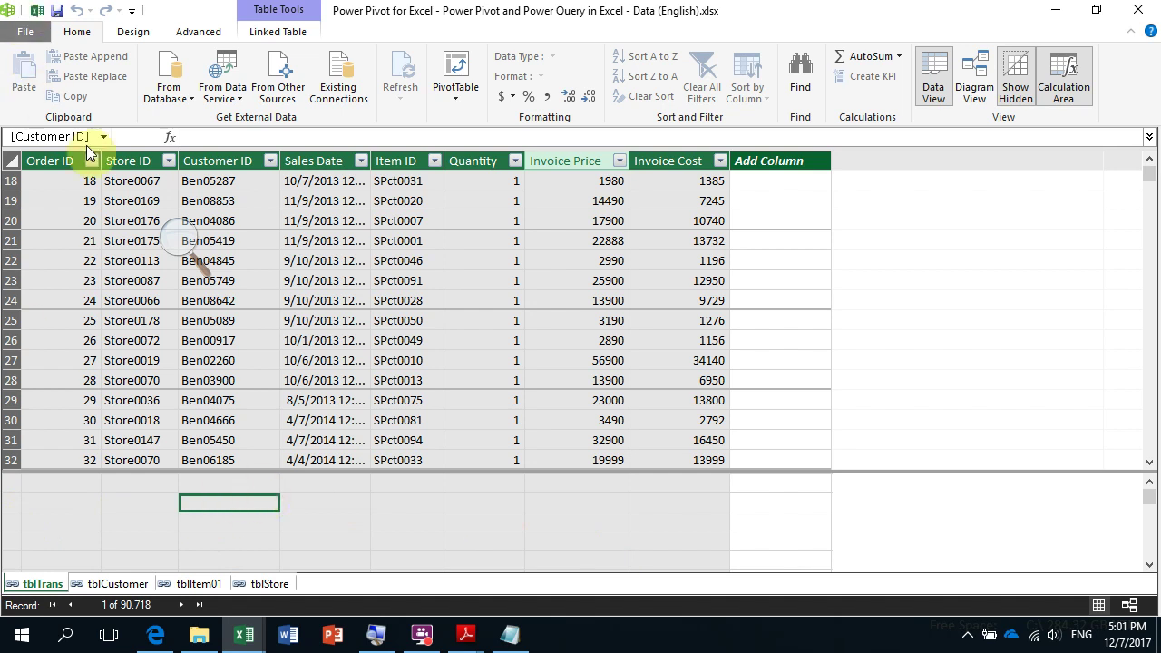
pyautogui.press('super+plus')
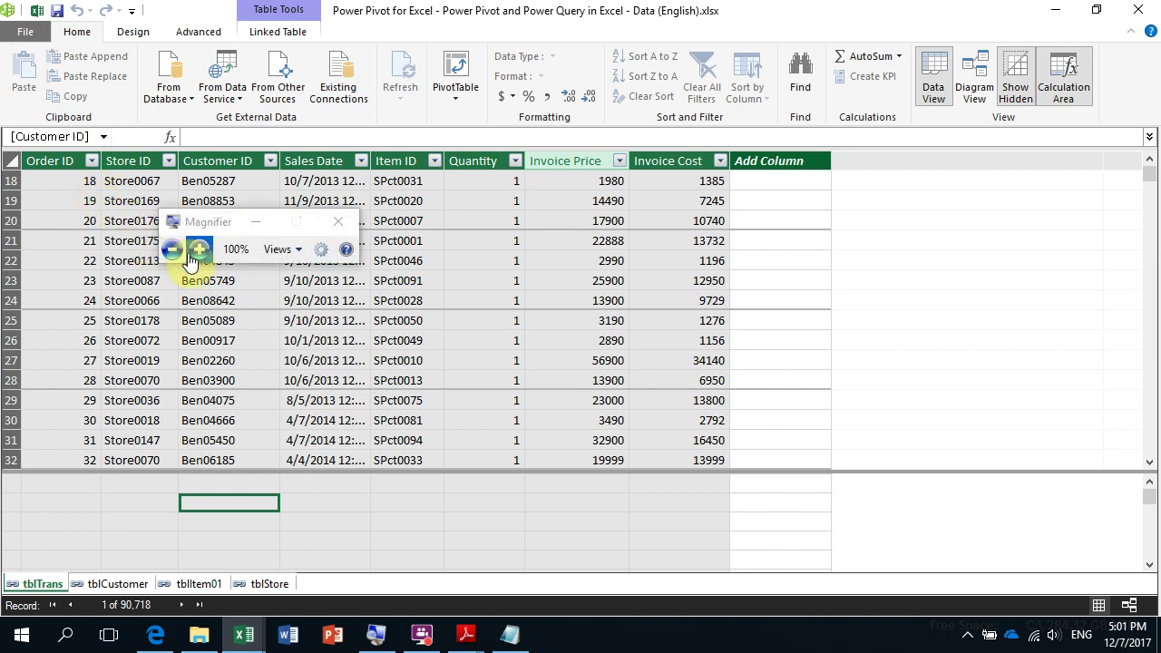
pyautogui.click(197, 254)
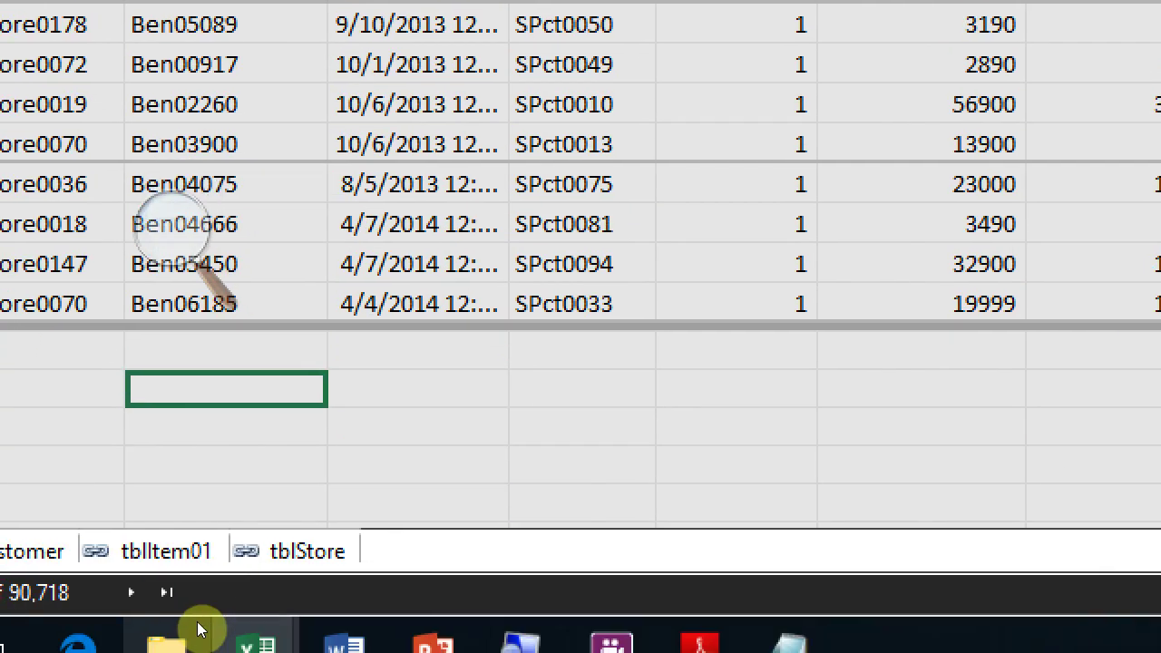
pyautogui.moveTo(200, 629)
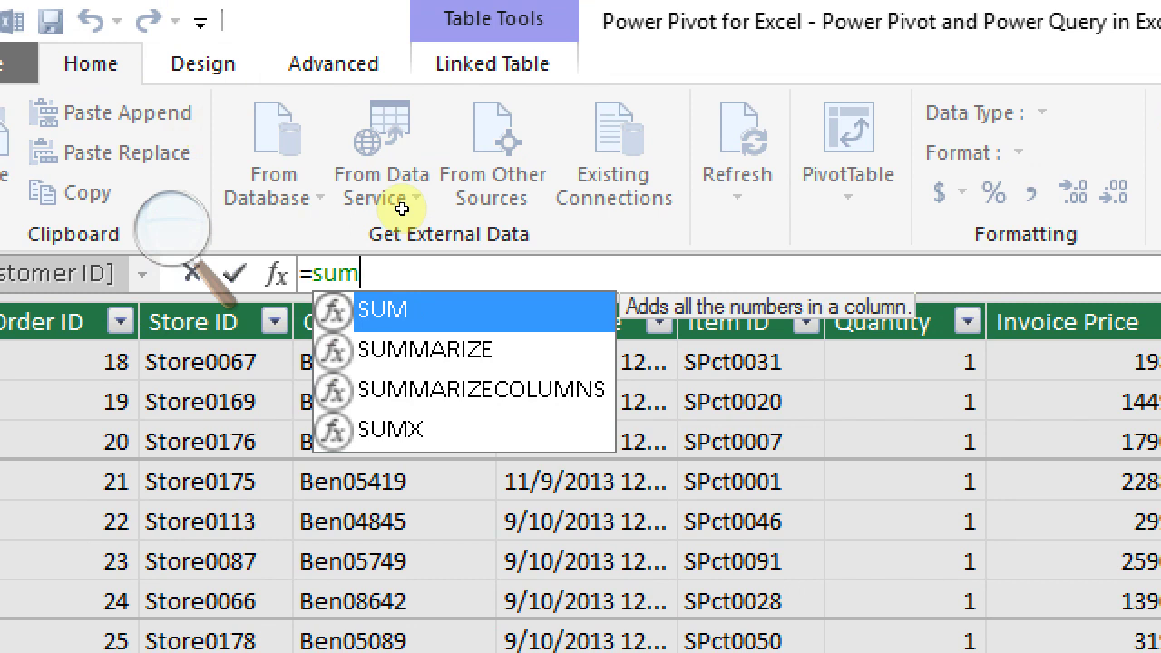
pyautogui.write('(')
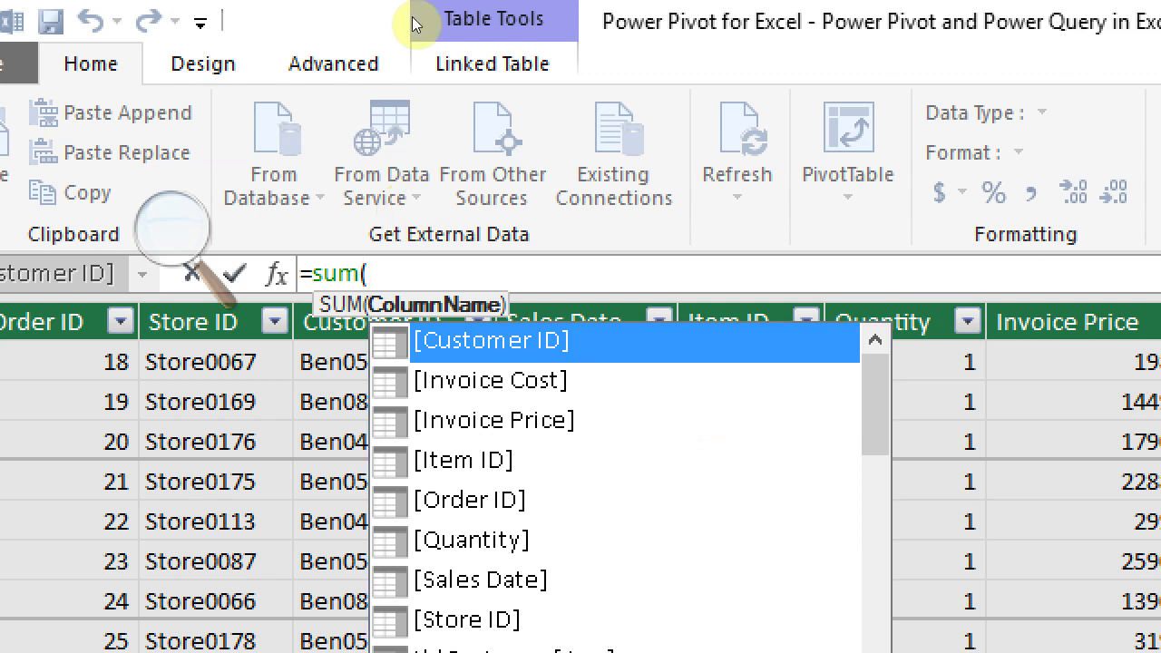
pyautogui.scroll(-1, 363, 291)
pyautogui.scroll(-1, 345, 237)
pyautogui.scroll(-1, 360, 239)
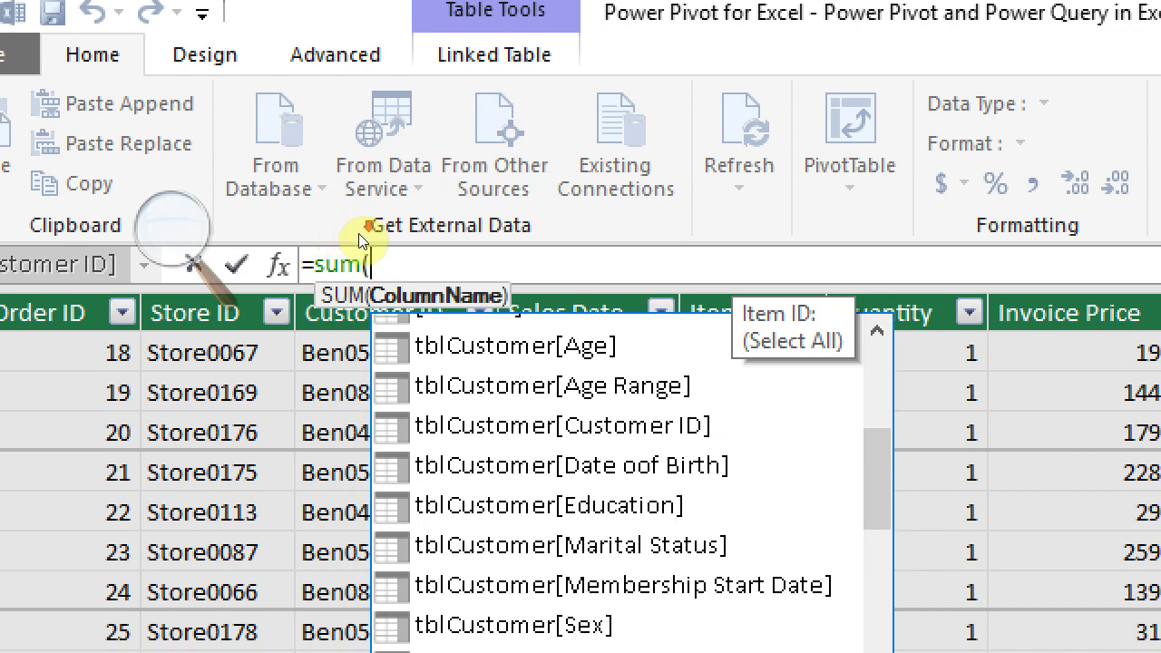
pyautogui.scroll(3, 359, 239)
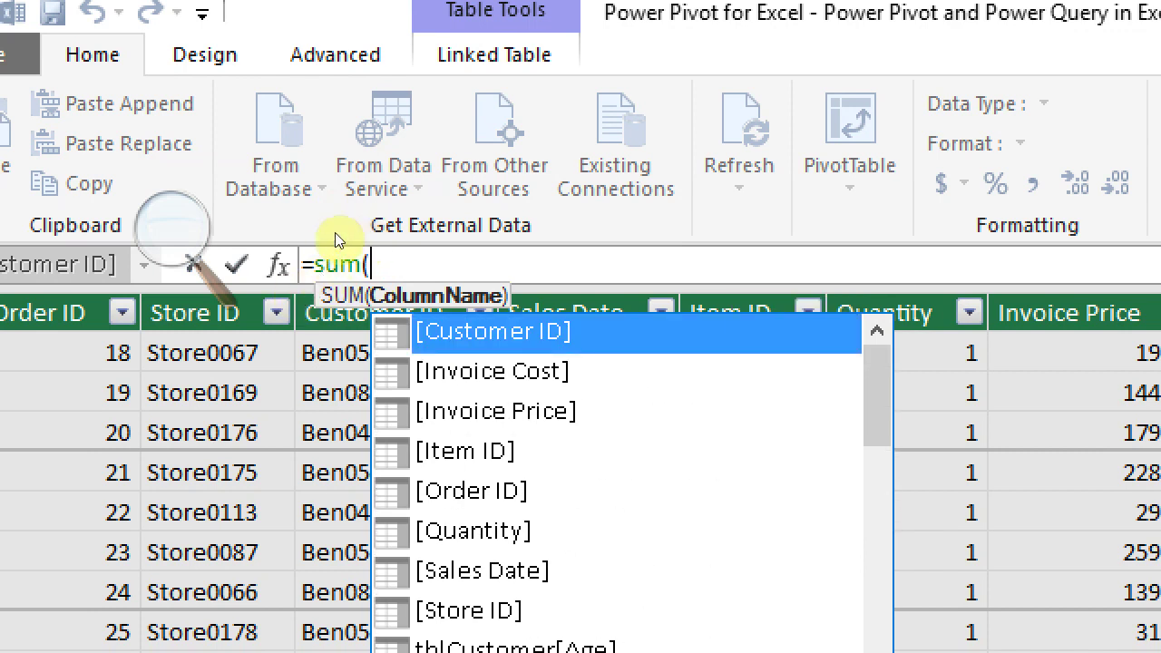
pyautogui.scroll(-11, 331, 260)
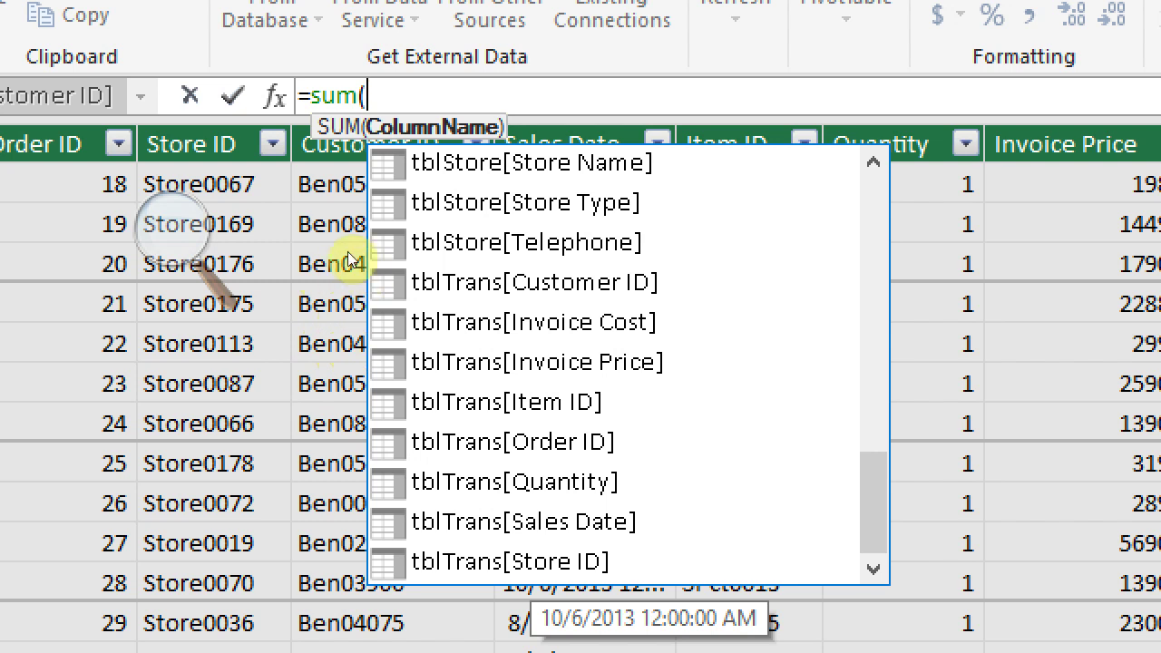
pyautogui.press('Down')
pyautogui.press('Tab')
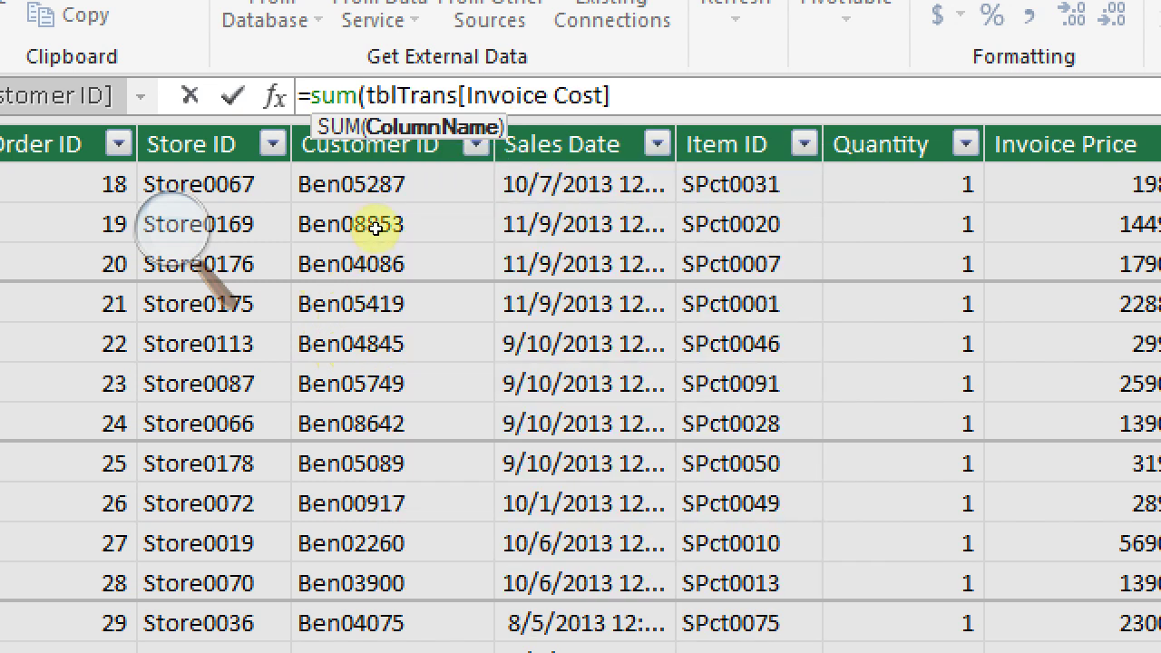
pyautogui.write('))')
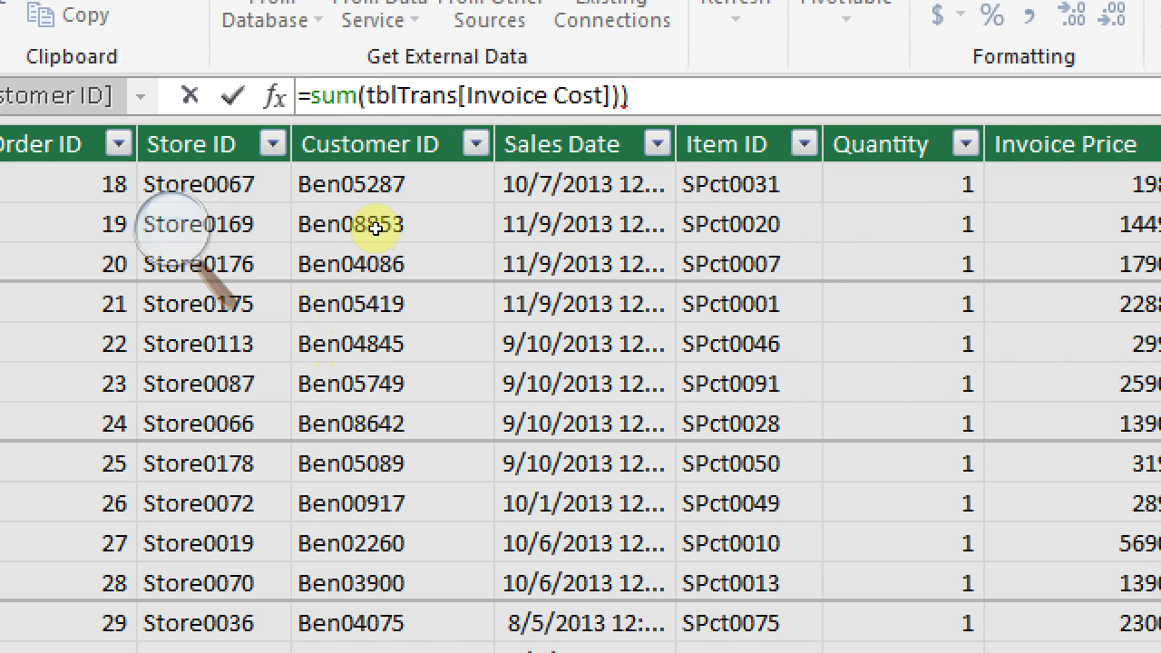
pyautogui.press('BackSpace')
pyautogui.press('Return')
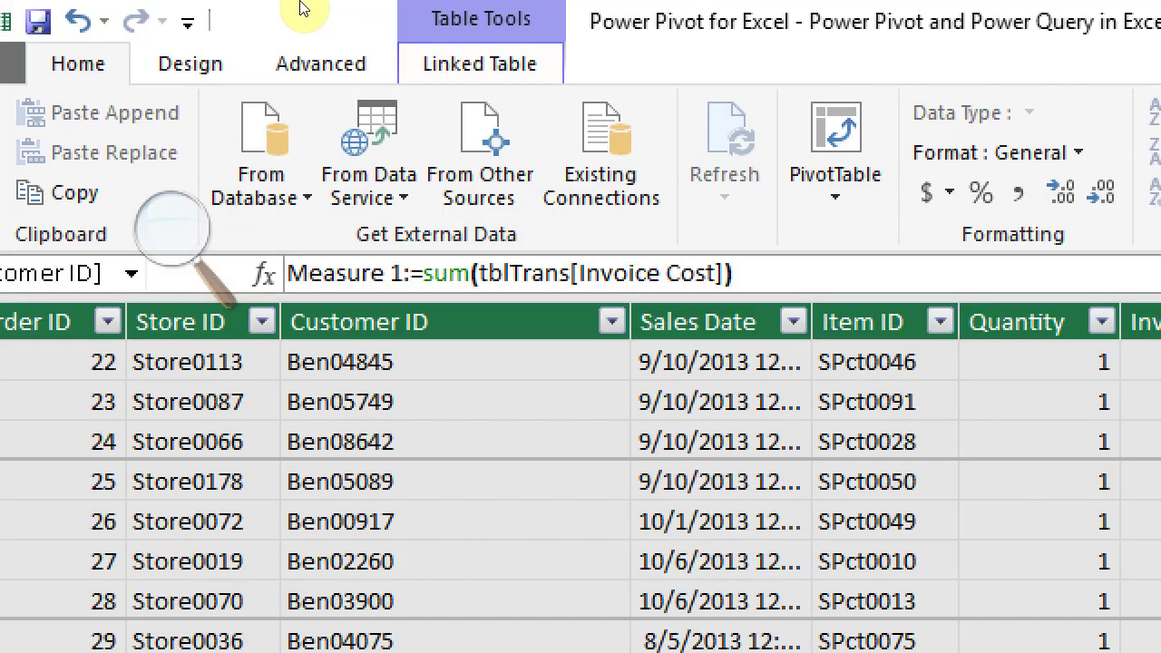
# - Rename the new sum measure as Total Invoice Cost
pyautogui.press('F2')
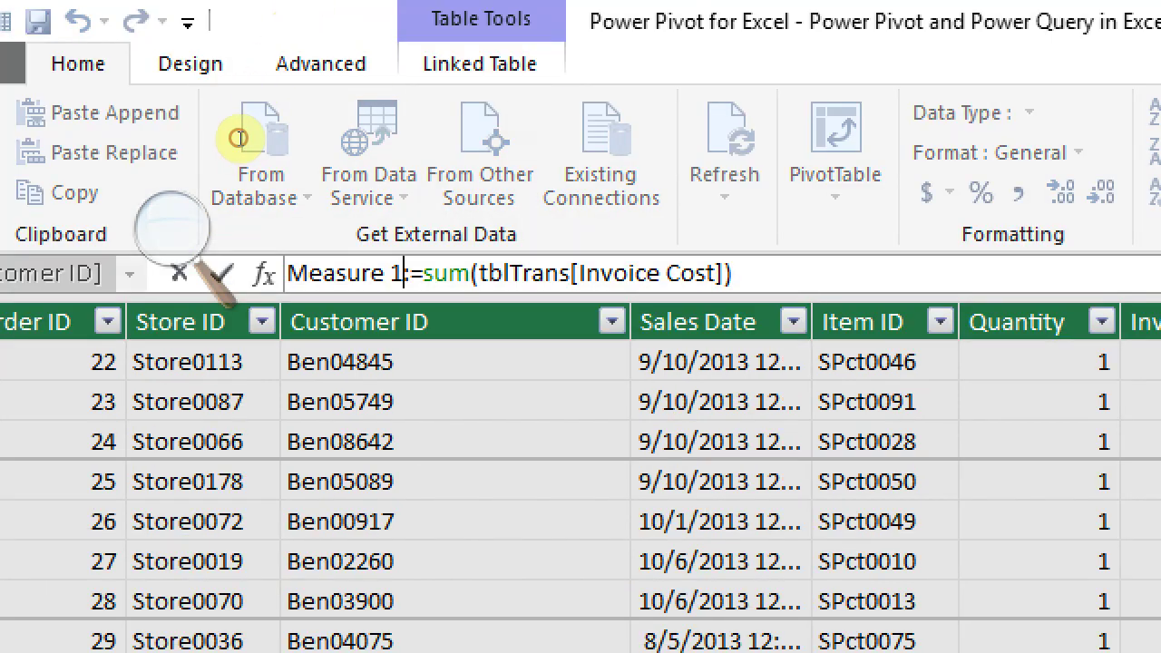
pyautogui.press('BackSpace')
pyautogui.press('BackSpace')
pyautogui.press('BackSpace')
pyautogui.press('BackSpace')
pyautogui.press('BackSpace')
pyautogui.press('BackSpace')
pyautogui.press('BackSpace')
pyautogui.press('BackSpace')
pyautogui.press('BackSpace')
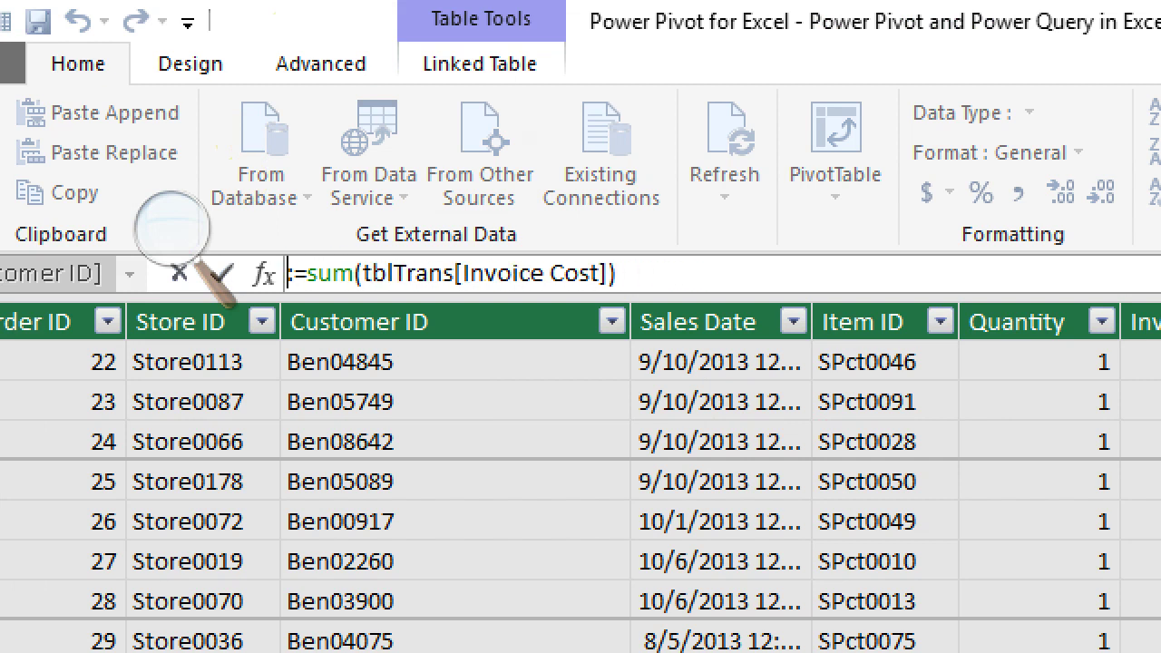
pyautogui.write('Total ')
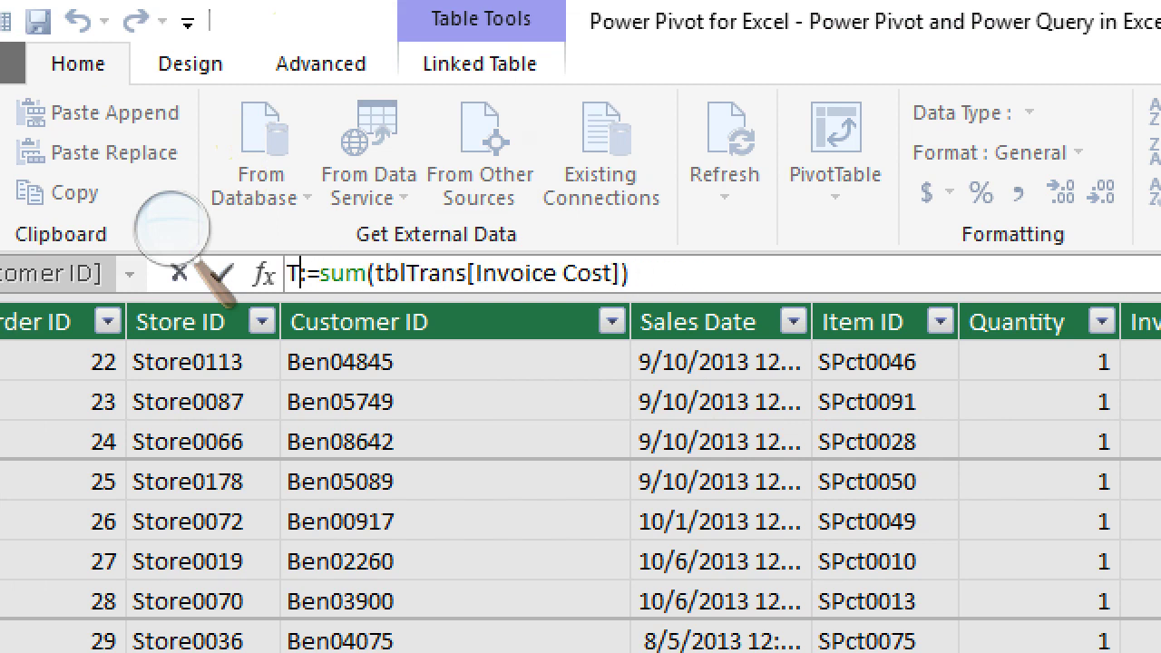
pyautogui.write('Cost')
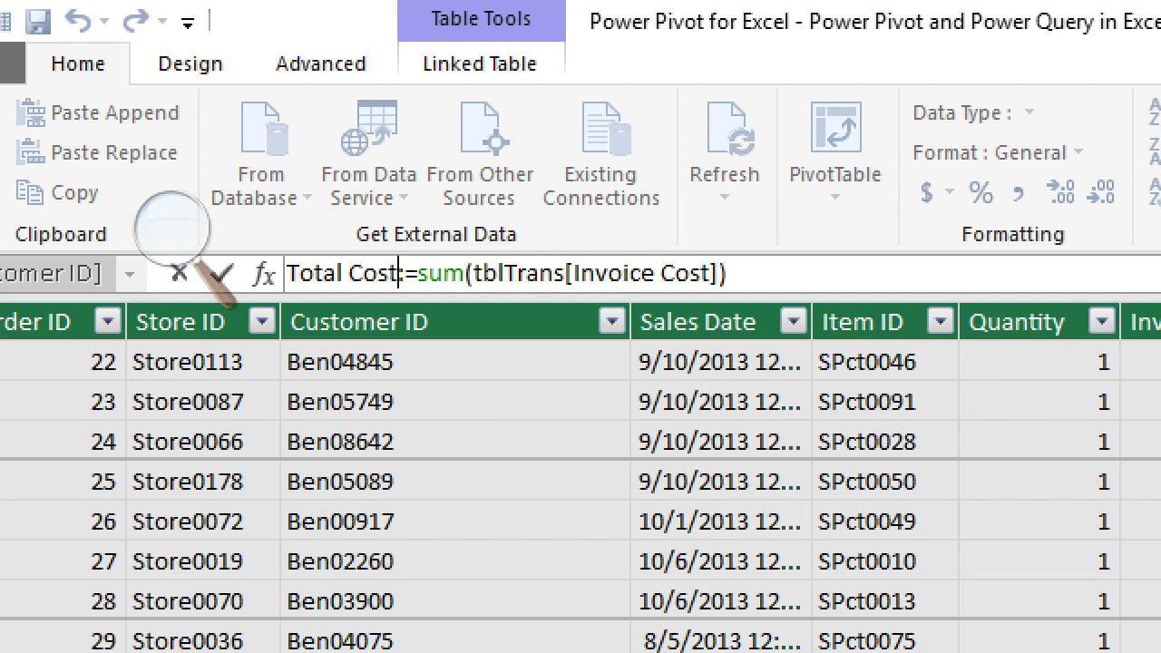
pyautogui.press('BackSpace')
pyautogui.press('BackSpace')
pyautogui.press('BackSpace')
pyautogui.press('BackSpace')
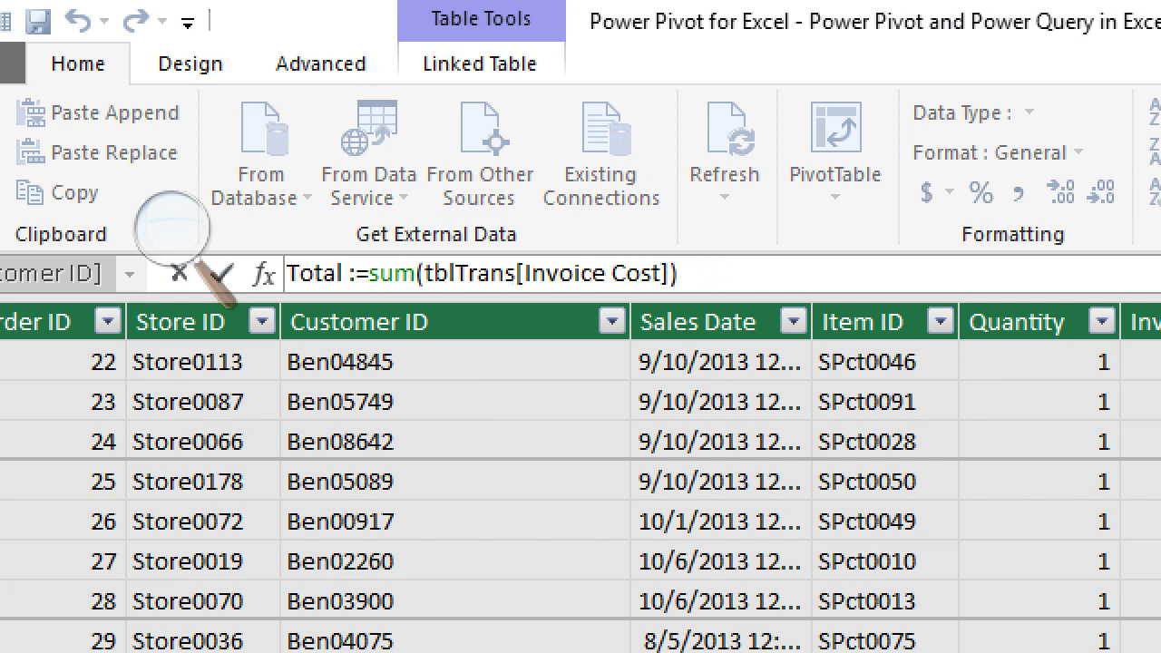
pyautogui.write('Invoice ')
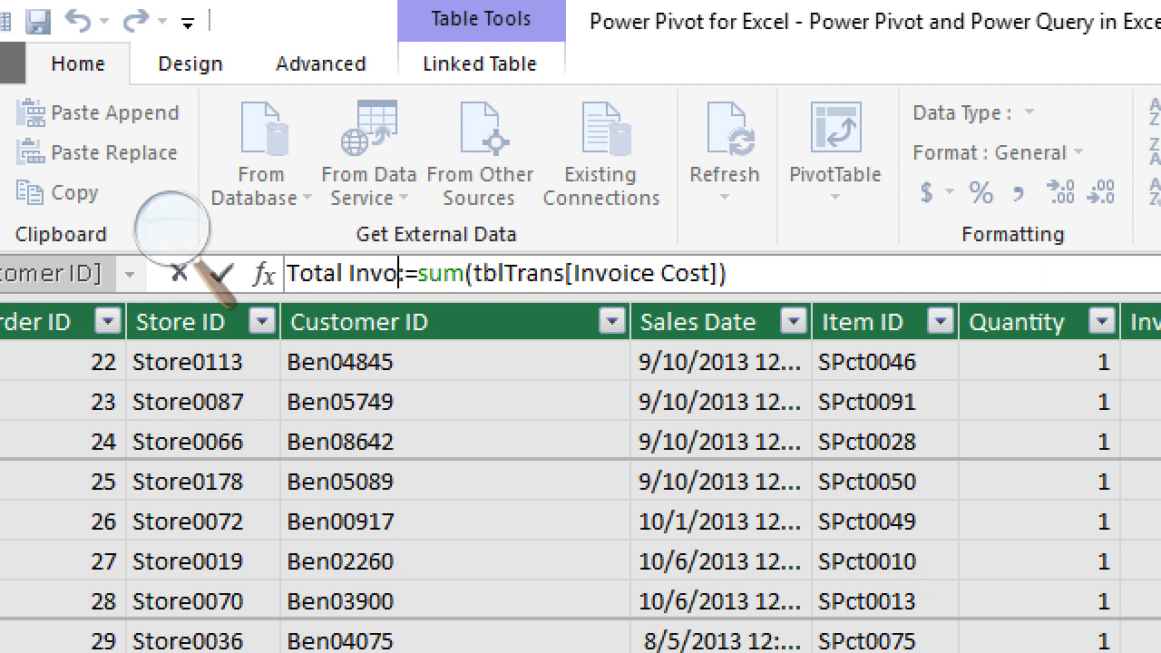
pyautogui.write('Cost')
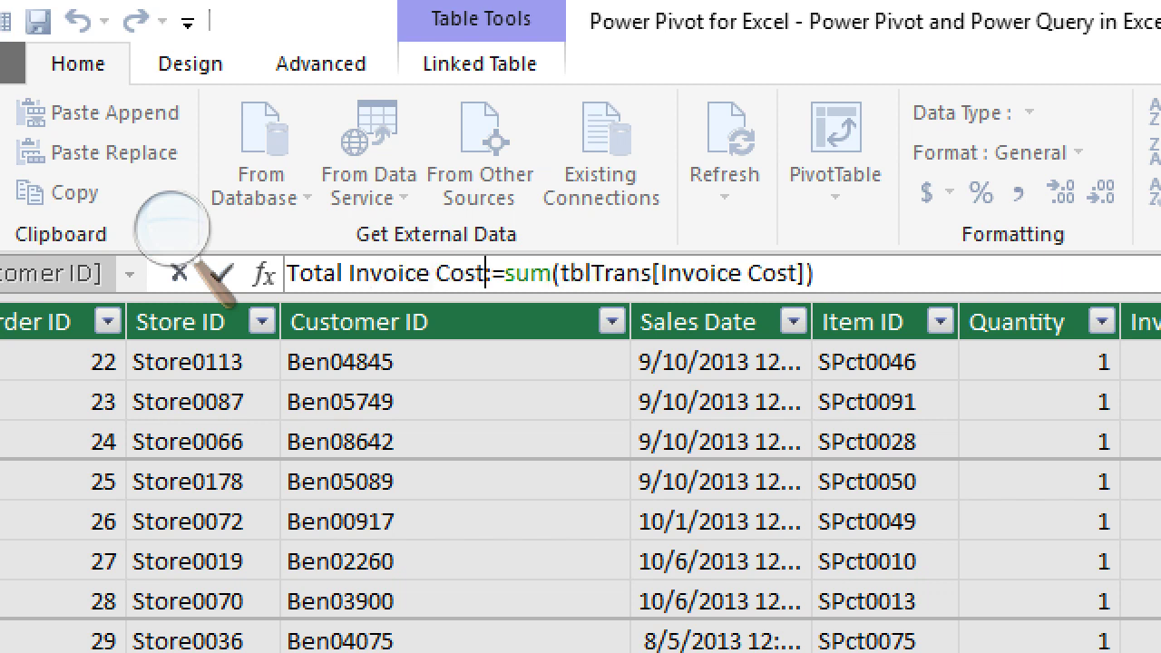
pyautogui.press('Return')
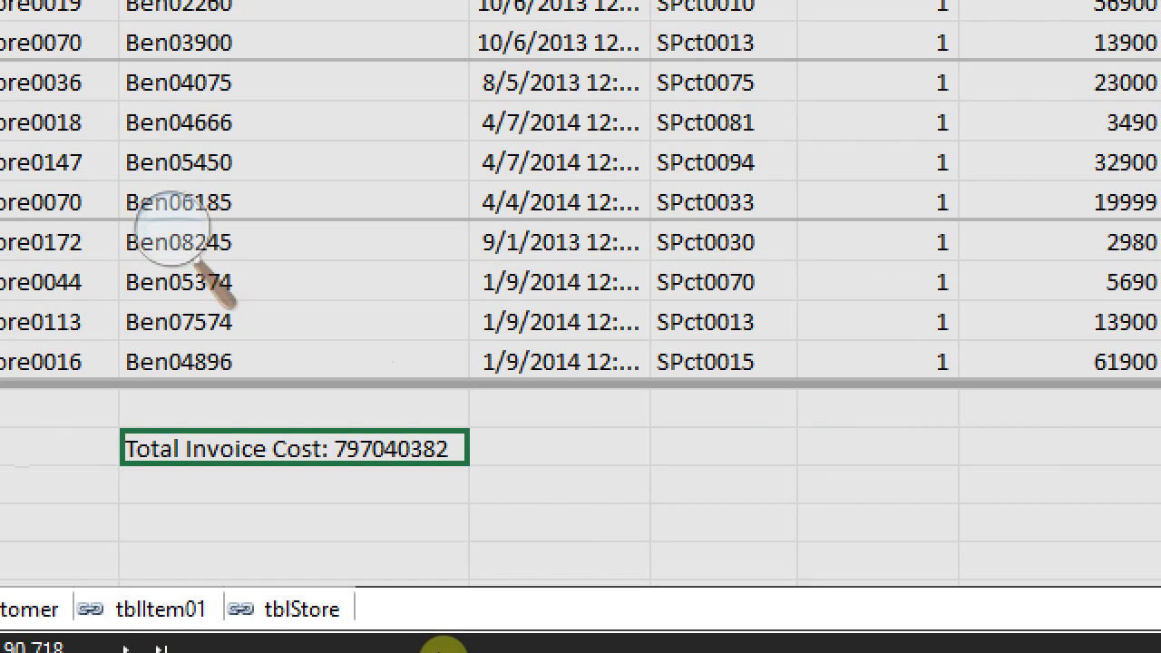
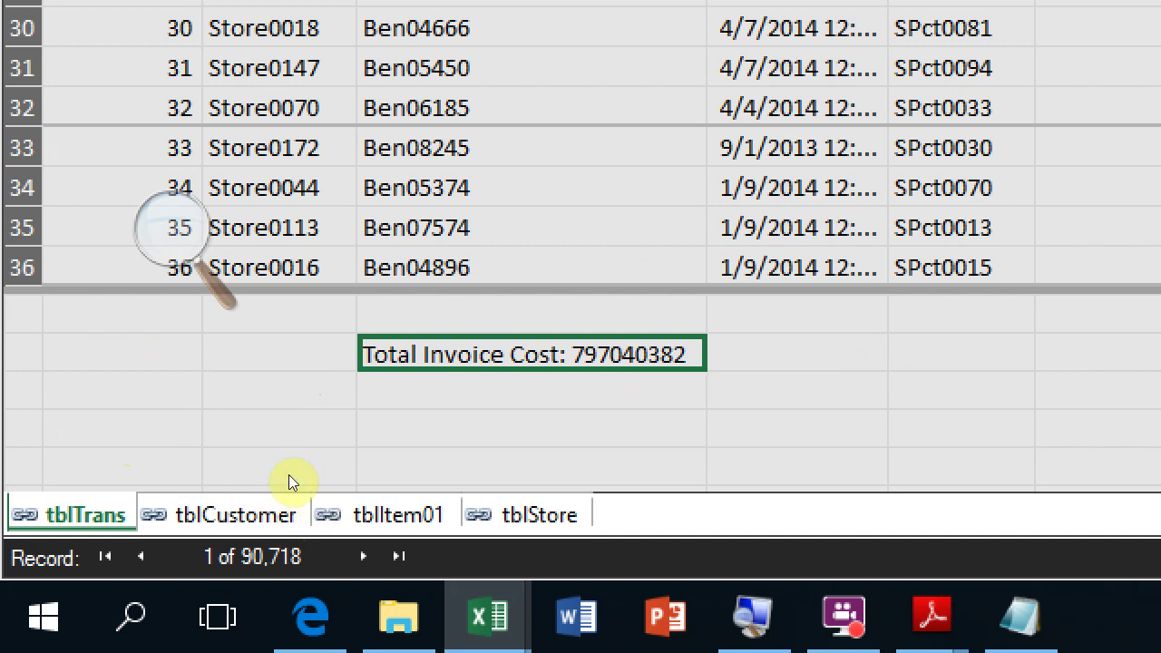
# - Display the data model's tables in Diagram View
pyautogui.press('super+minus')
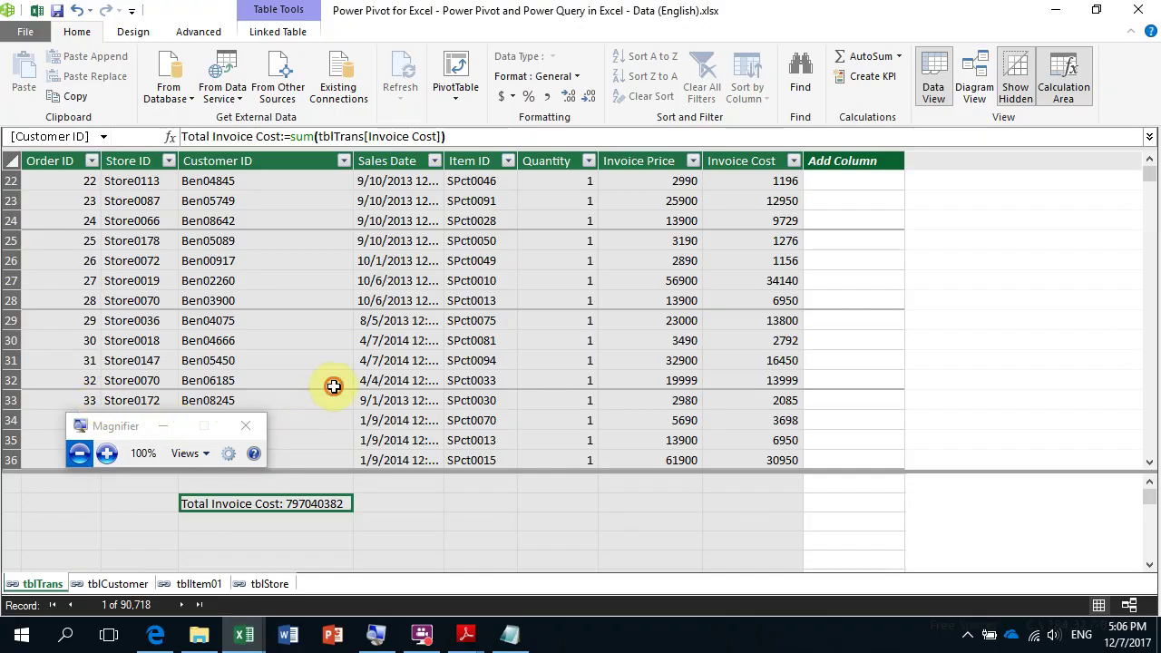
pyautogui.click(334, 386)
pyautogui.click(536, 537)
pyautogui.click(451, 497)
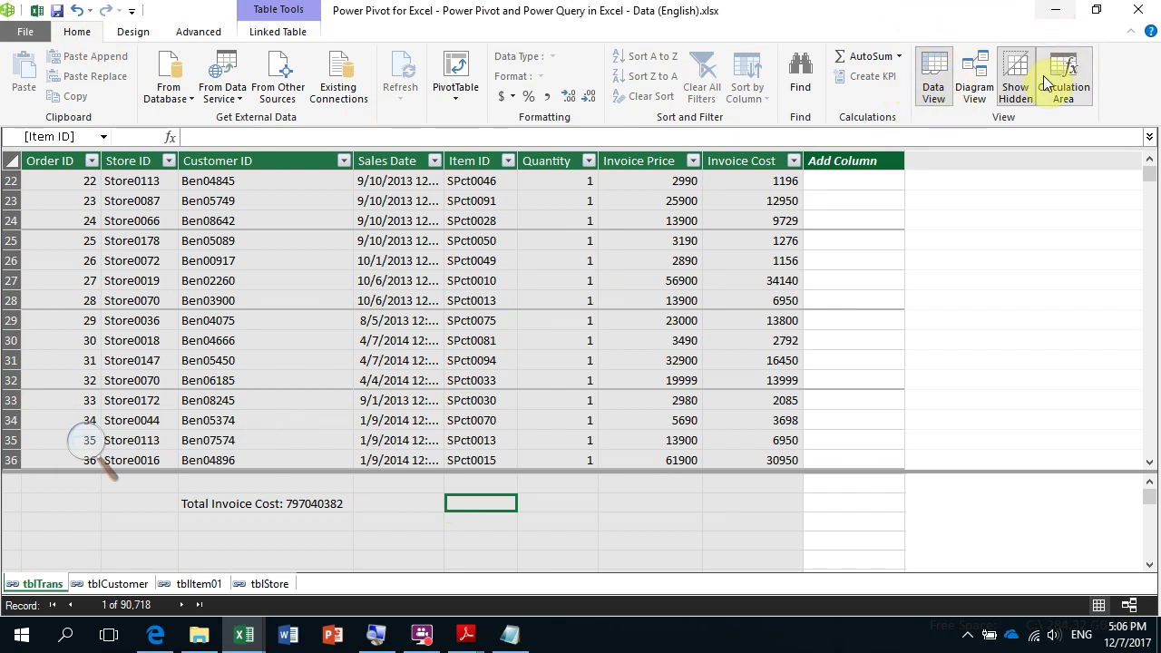
pyautogui.click(984, 71)
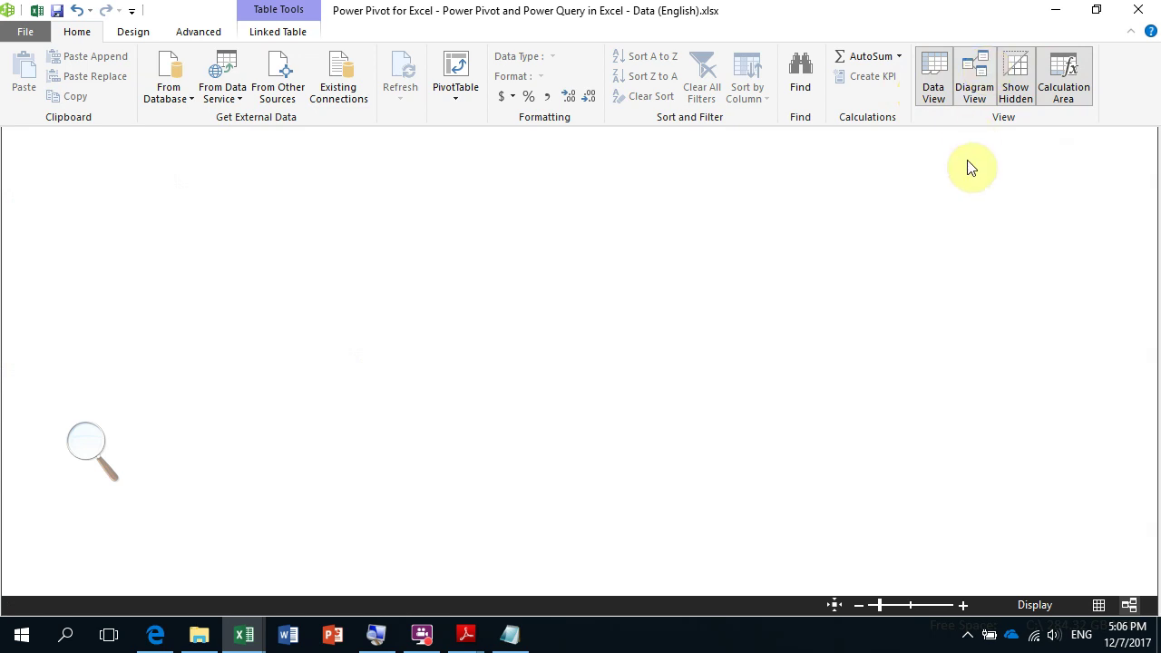
pyautogui.click(964, 71)
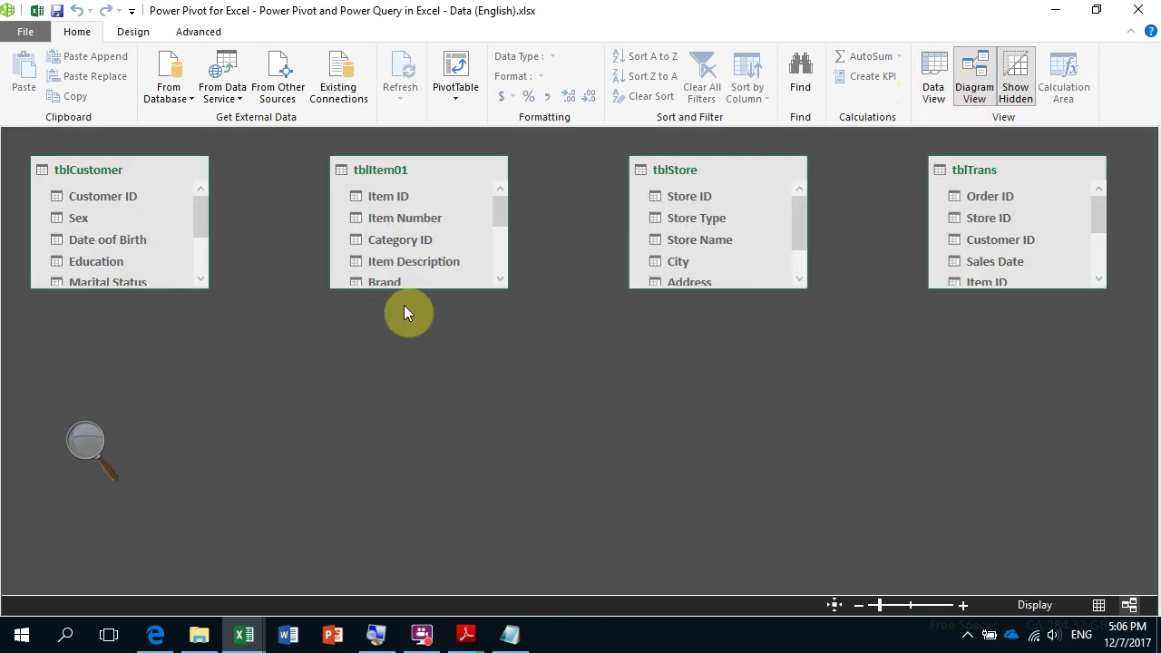
# - Lengthen the tblItem01, tblCustomer, tblStore and tblTrans boxes to show all their fields, and shift tblTrans and tblStore slightly left
pyautogui.moveTo(414, 289); pyautogui.dragTo(472, 454)
pyautogui.moveTo(156, 287); pyautogui.dragTo(167, 420)
pyautogui.moveTo(726, 288); pyautogui.dragTo(726, 400)
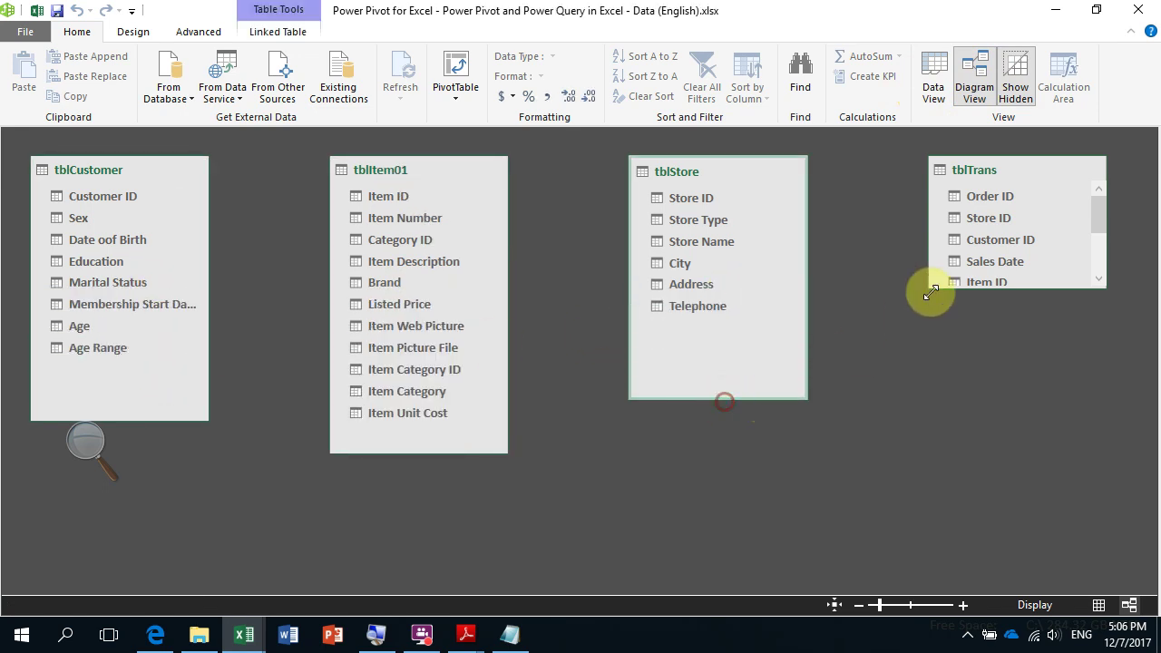
pyautogui.moveTo(983, 291); pyautogui.dragTo(998, 427)
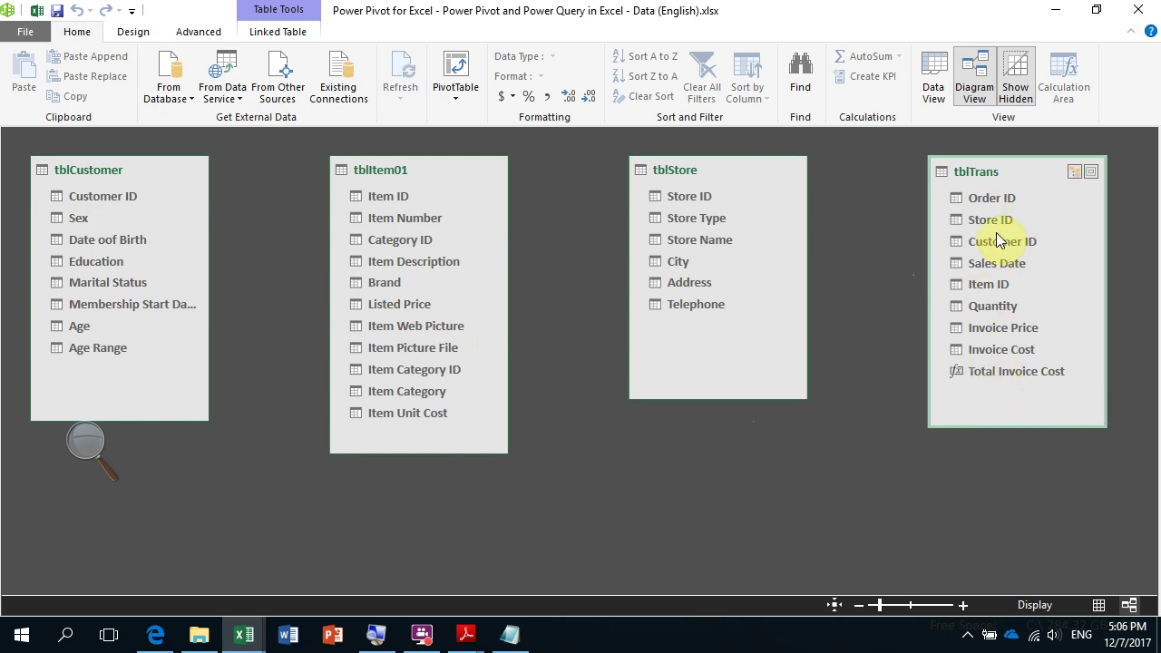
pyautogui.moveTo(994, 179); pyautogui.dragTo(928, 160)
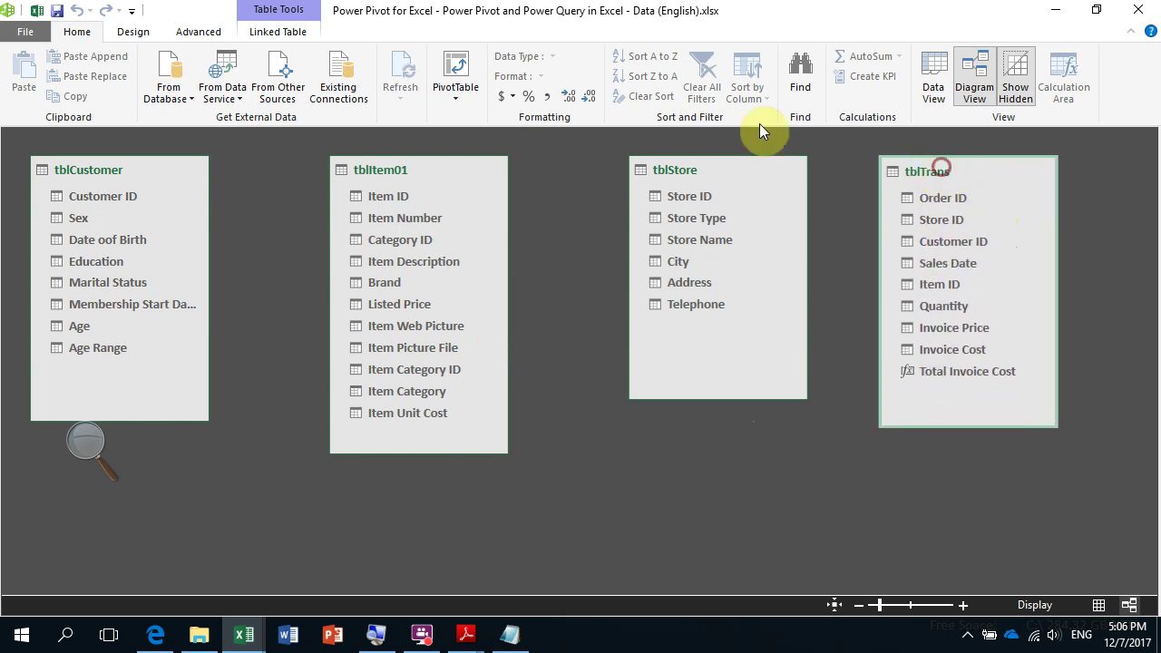
pyautogui.moveTo(705, 164); pyautogui.dragTo(664, 174)
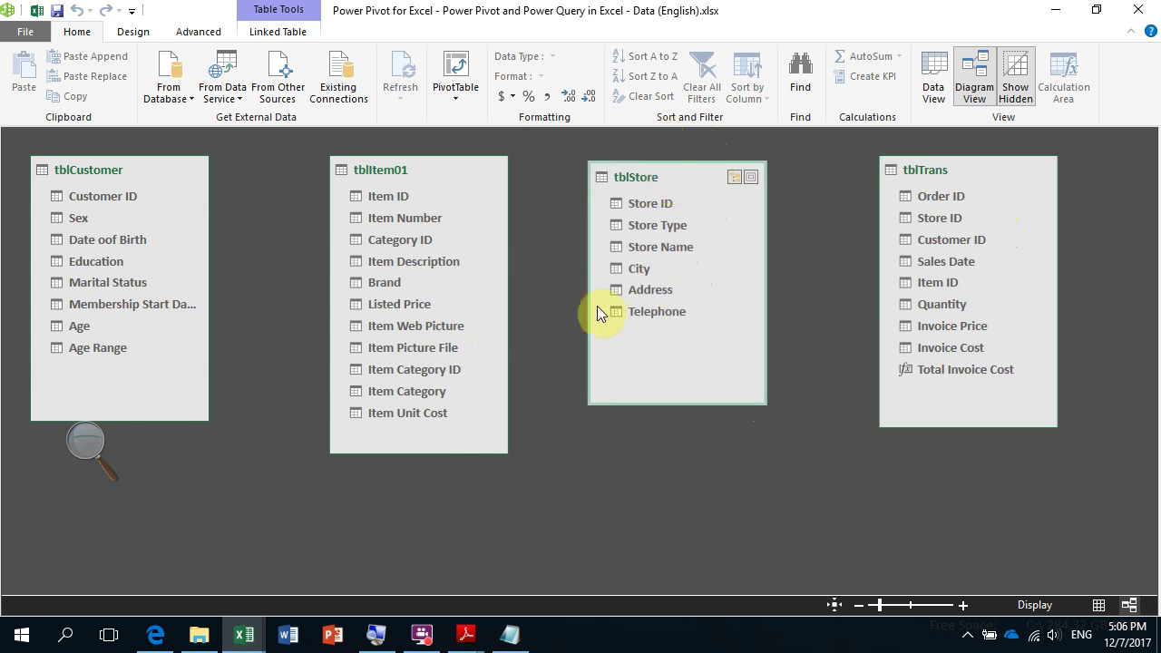
# - Switch to Adobe Reader to examine the example diagram in Star_schema.pdf, then return to the Power Pivot diagram
pyautogui.click(466, 635)
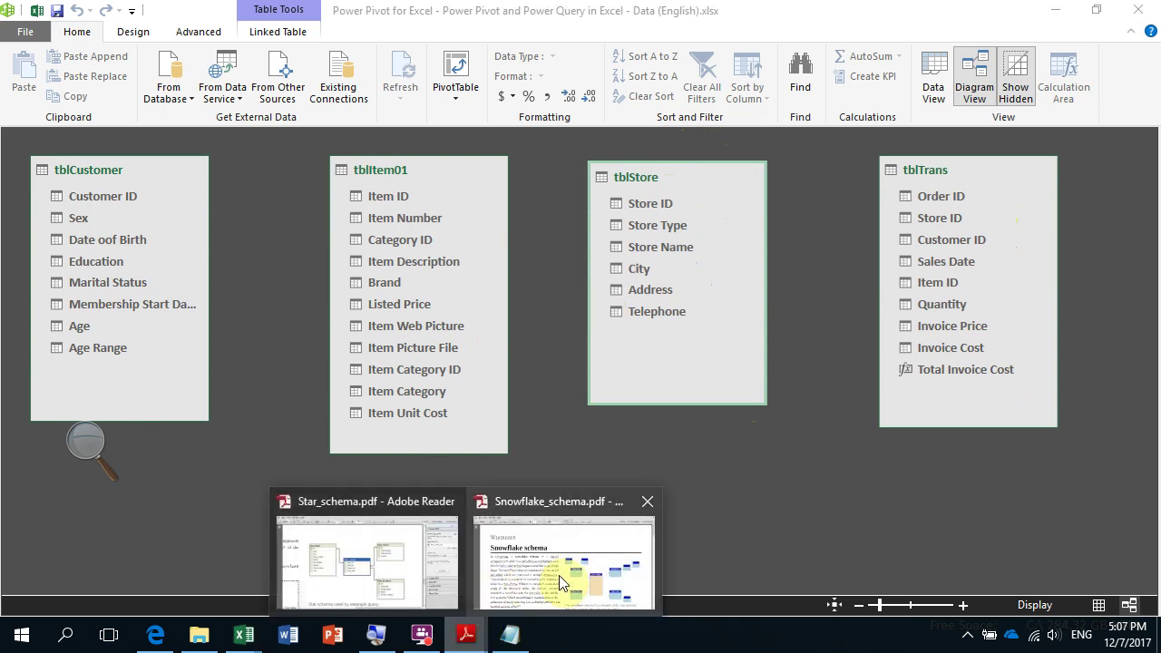
pyautogui.click(402, 568)
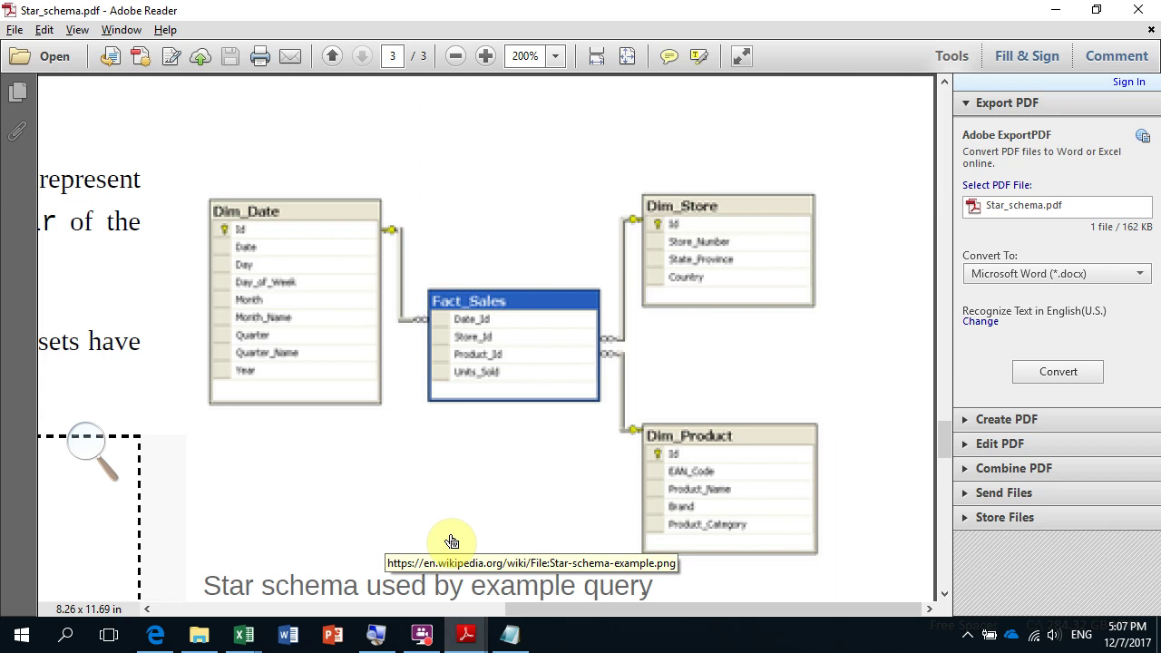
pyautogui.hotkey('alt', 'Tab')
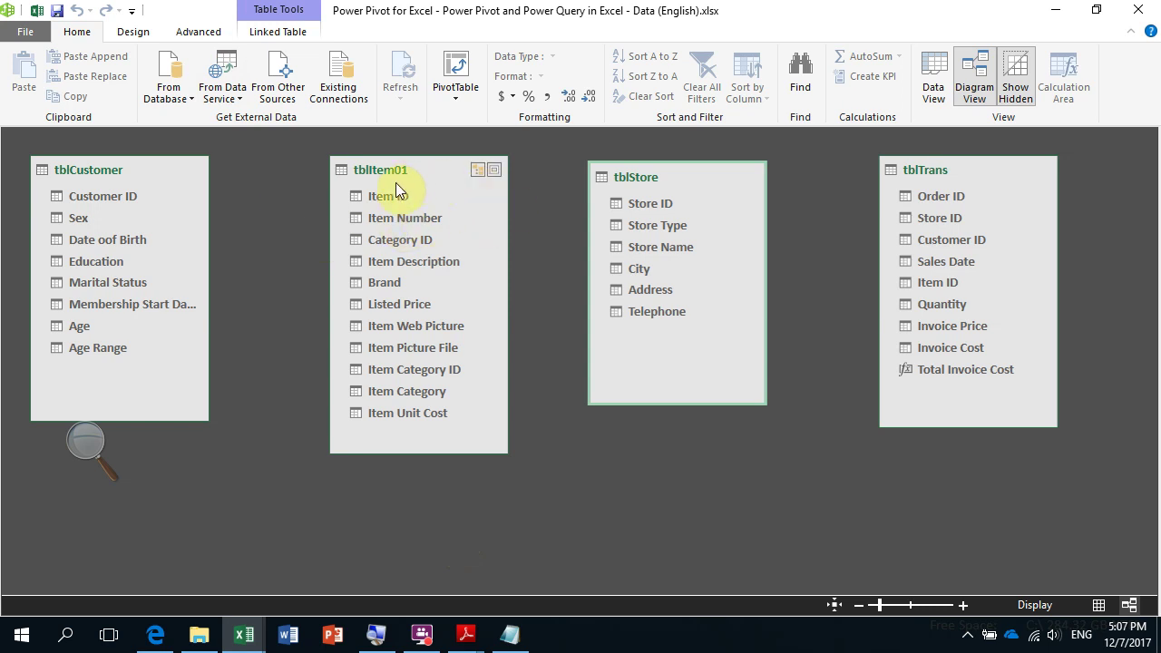
# - Rearrange the diagram so tblTrans sits beside tblCustomer and tblItem01 stands at the far right, beyond tblStore
pyautogui.click(949, 171)
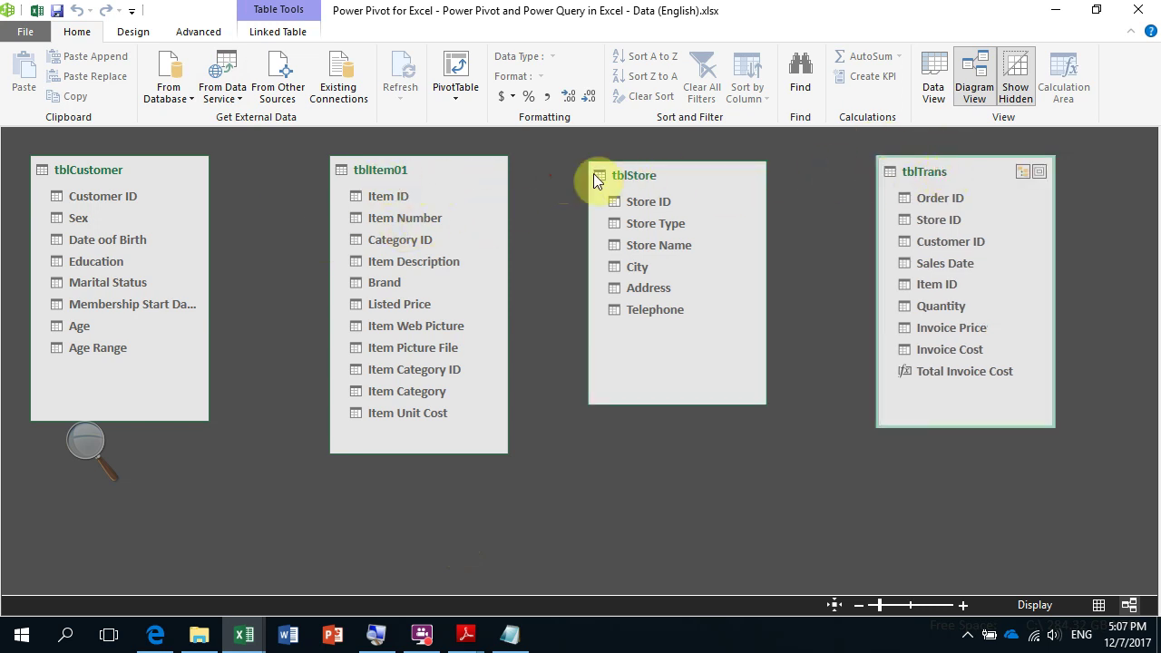
pyautogui.moveTo(959, 171); pyautogui.dragTo(333, 191)
pyautogui.moveTo(401, 166); pyautogui.dragTo(805, 189)
pyautogui.moveTo(341, 189); pyautogui.dragTo(453, 173)
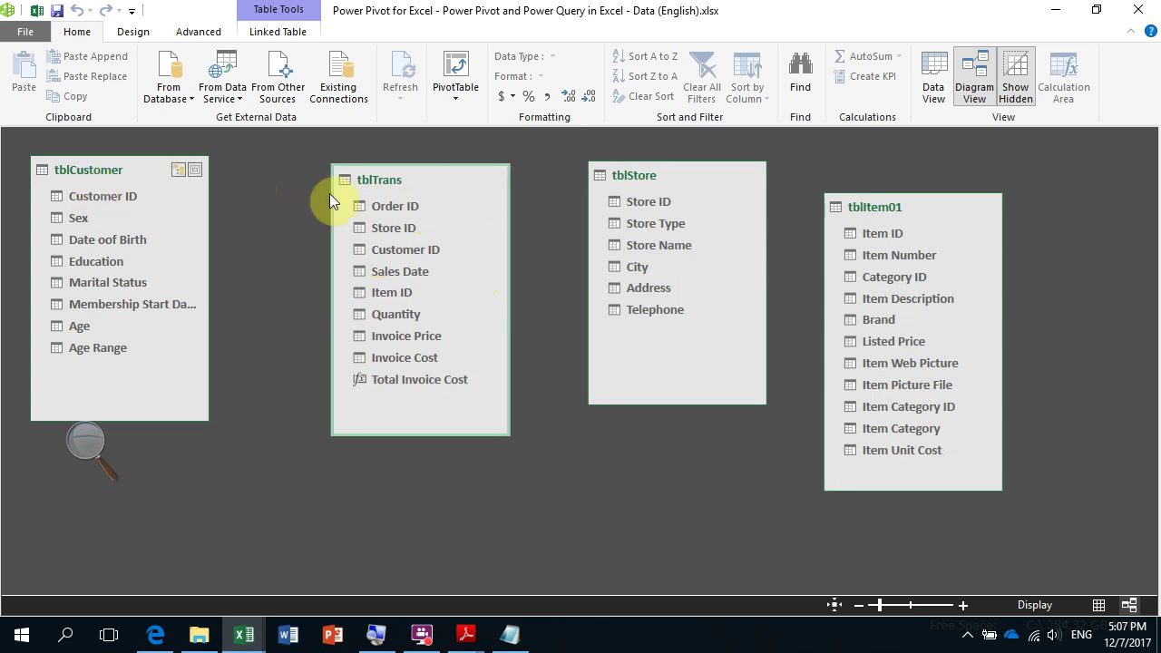
# - Create a relationship from Customer ID in tblCustomer to Customer ID in tblTrans
pyautogui.click(413, 252)
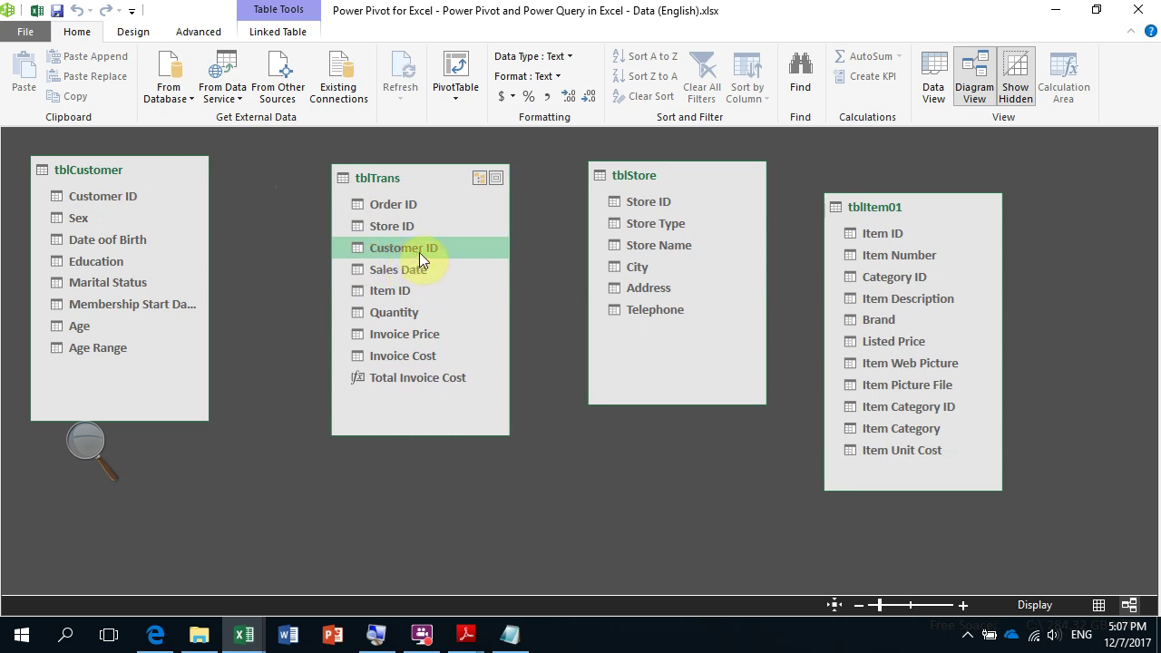
pyautogui.click(102, 197)
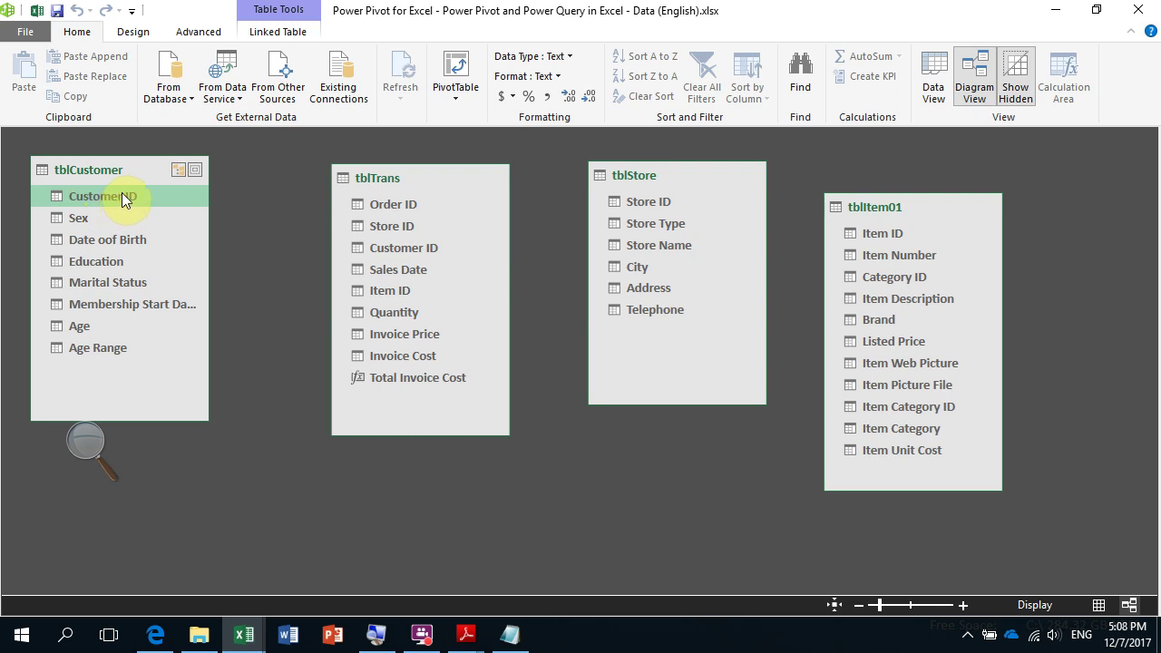
pyautogui.click(420, 248)
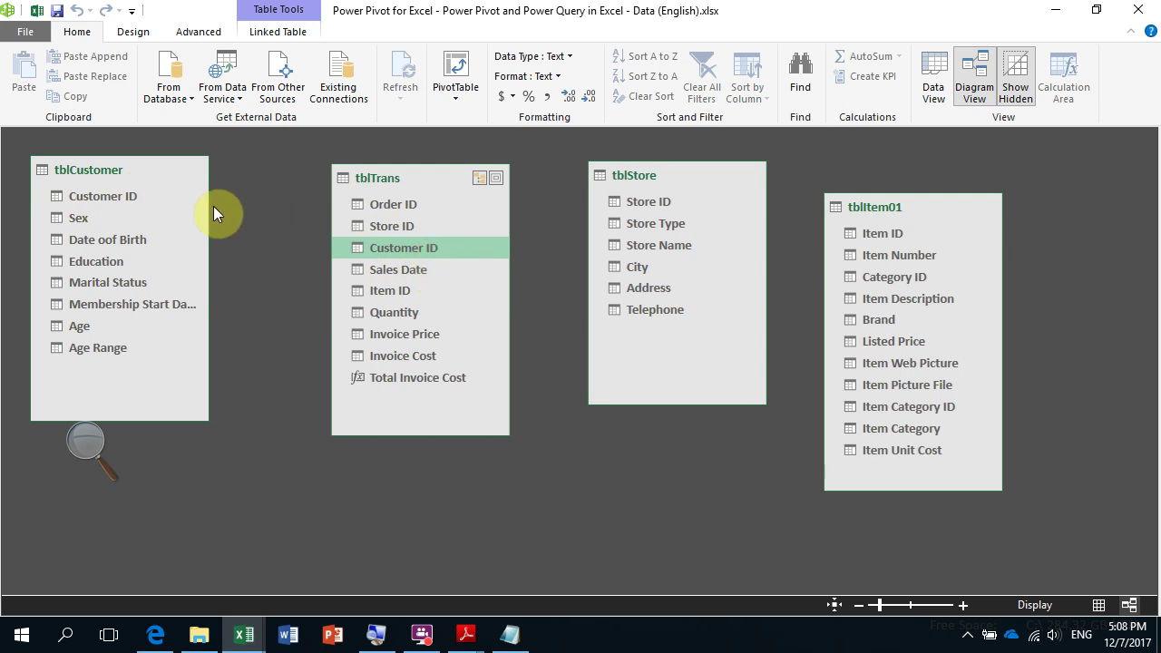
pyautogui.click(91, 195)
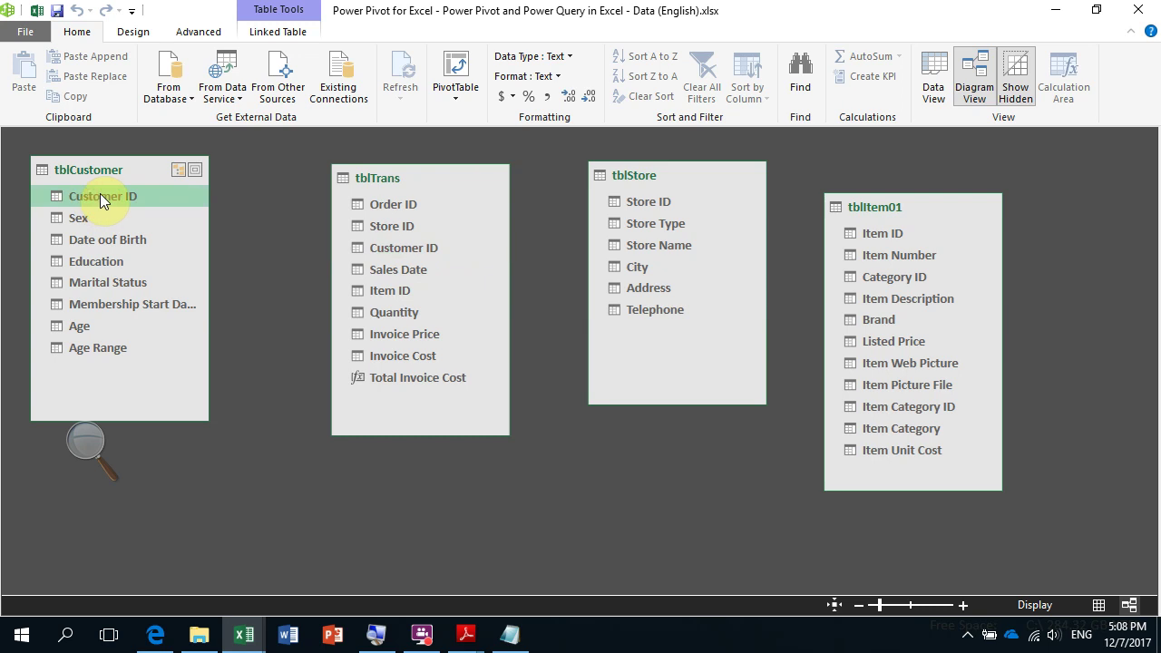
pyautogui.moveTo(100, 193); pyautogui.dragTo(394, 246)
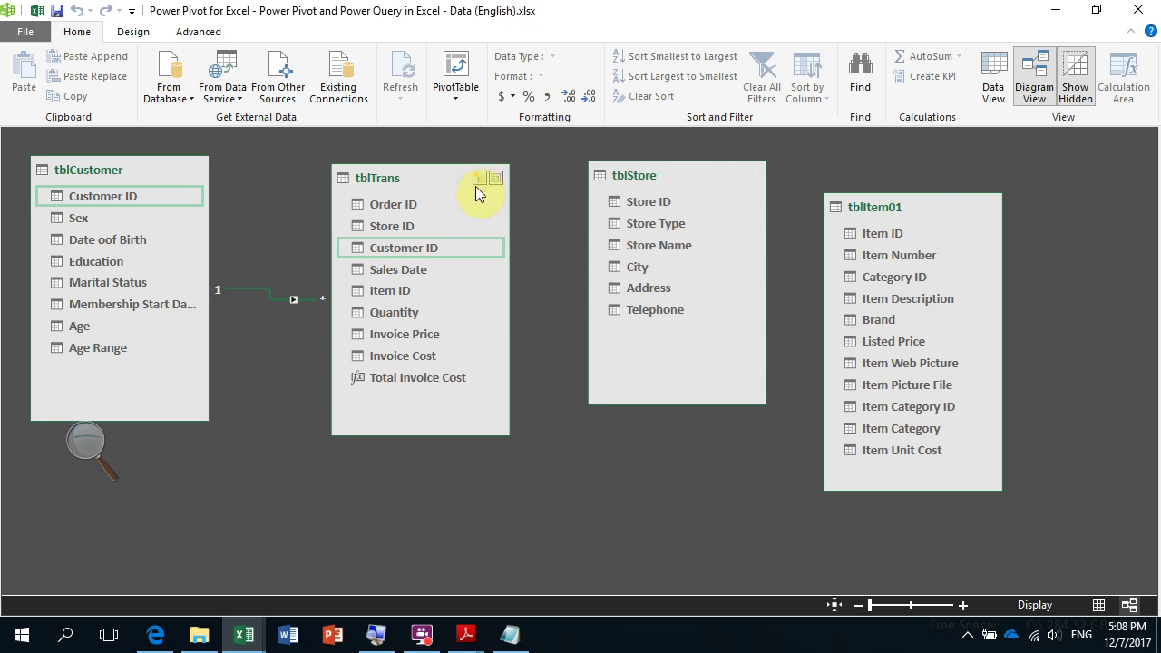
# - Spread tblTrans, tblStore and tblItem01 farther right to leave wider gaps between the tables
pyautogui.moveTo(420, 178); pyautogui.dragTo(457, 176)
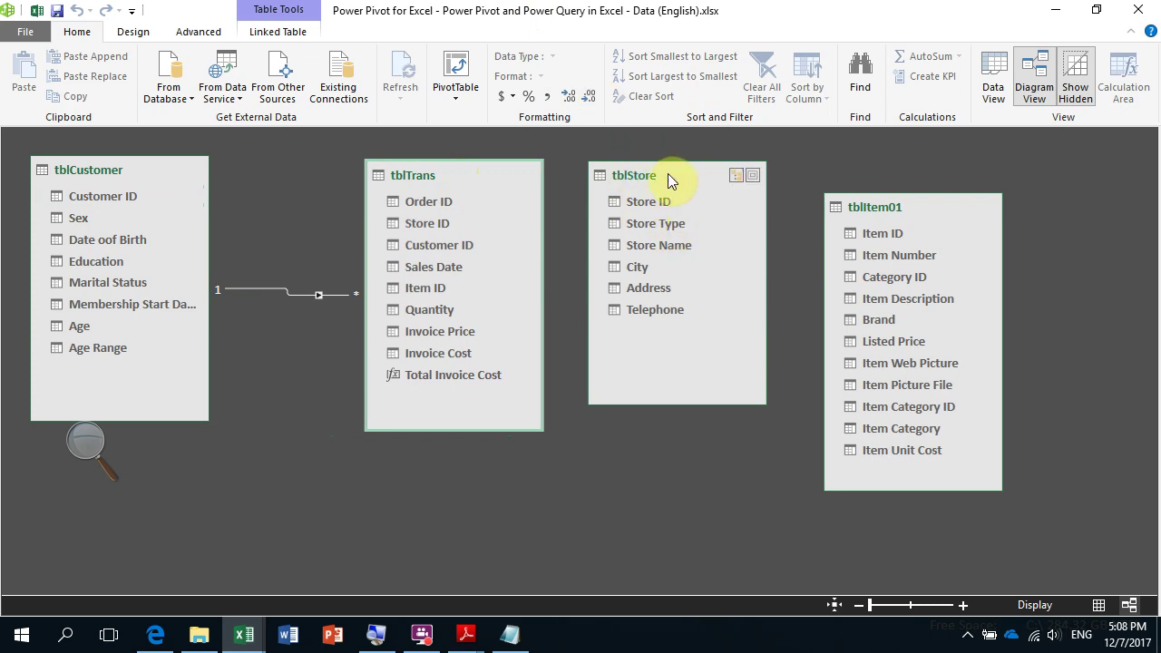
pyautogui.moveTo(668, 173); pyautogui.dragTo(685, 172)
pyautogui.moveTo(880, 211); pyautogui.dragTo(931, 217)
pyautogui.moveTo(675, 173); pyautogui.dragTo(714, 173)
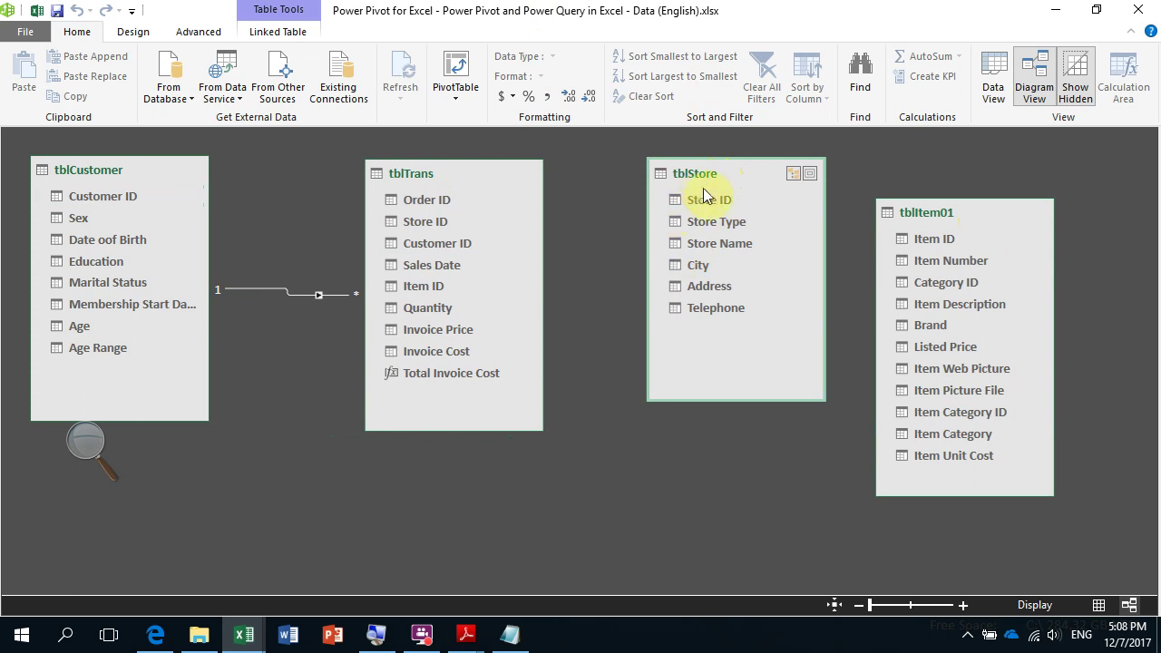
# - Relate Store ID in tblStore and Item ID in tblItem01 to the matching fields in tblTrans
pyautogui.click(699, 202)
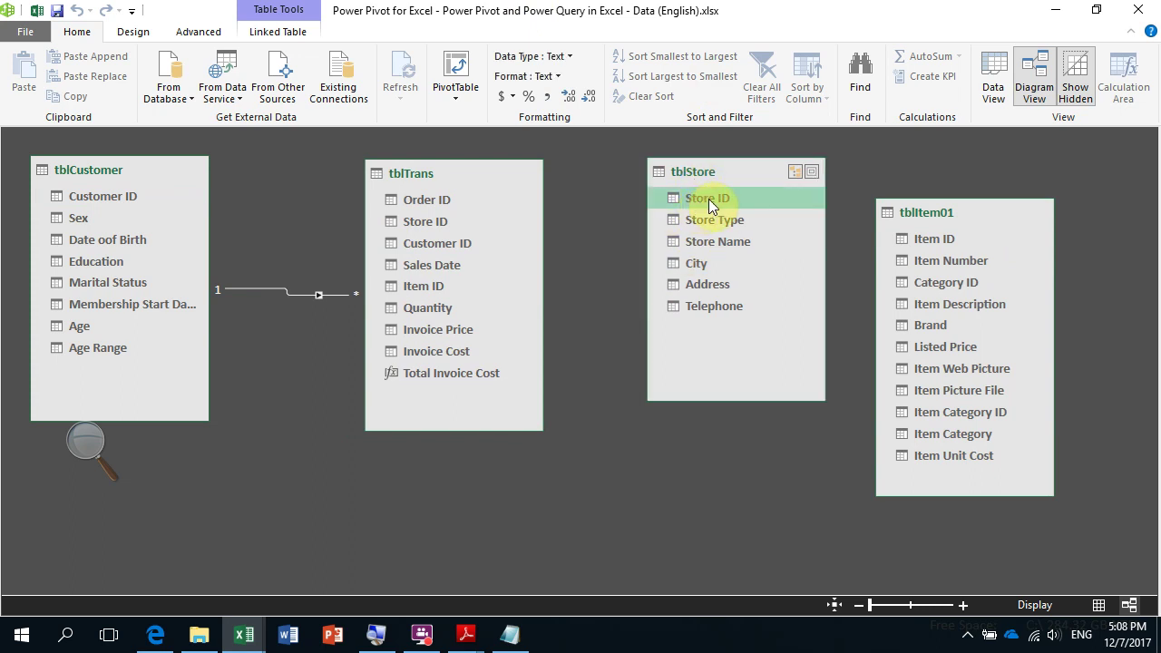
pyautogui.moveTo(707, 199)
pyautogui.mouseDown()
pyautogui.moveTo(408, 221)
pyautogui.moveTo(429, 217)
pyautogui.mouseUp()
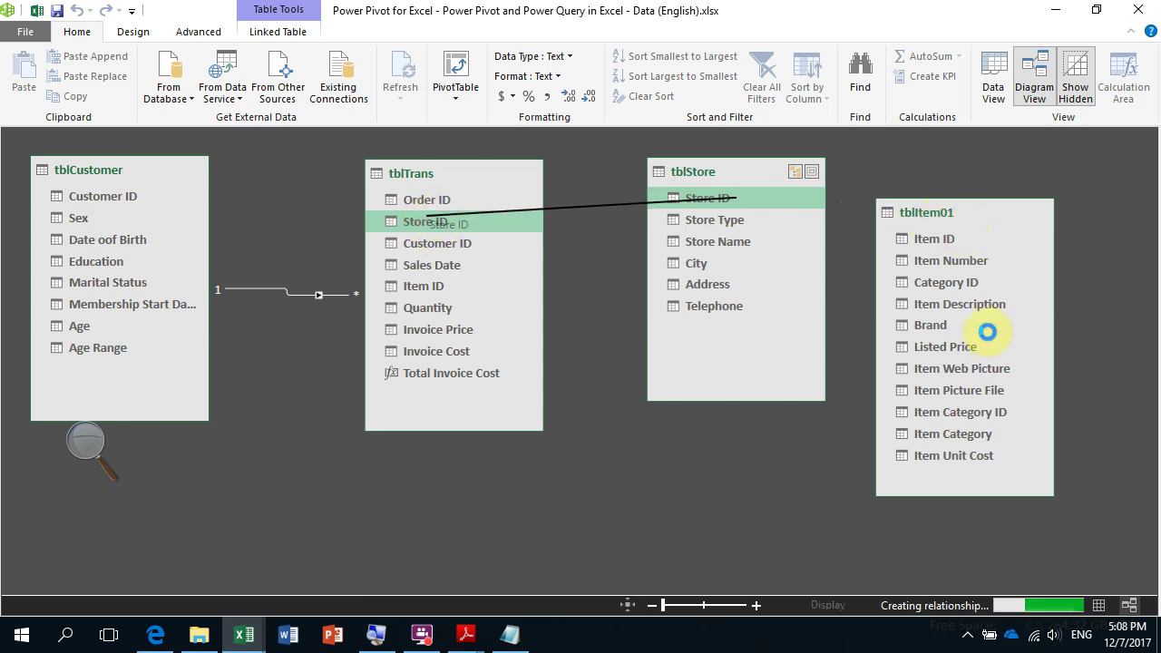
pyautogui.moveTo(912, 241)
pyautogui.mouseDown()
pyautogui.moveTo(539, 254)
pyautogui.moveTo(439, 297)
pyautogui.mouseUp()
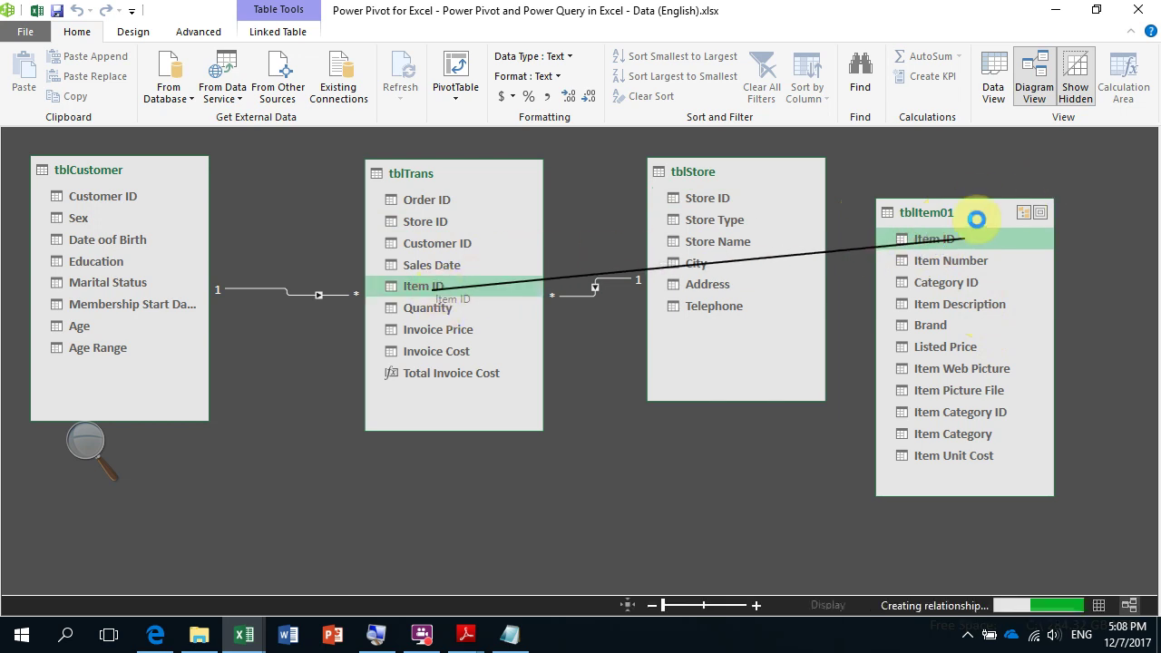
# - Place tblStore at the far right and tblItem01 lower, between tblTrans and tblStore, so the relationship lines are clearly separated
pyautogui.moveTo(959, 214)
pyautogui.mouseDown()
pyautogui.moveTo(778, 346)
pyautogui.moveTo(658, 379)
pyautogui.moveTo(719, 328)
pyautogui.mouseUp()
pyautogui.moveTo(729, 174); pyautogui.dragTo(925, 154)
pyautogui.moveTo(730, 320); pyautogui.dragTo(742, 317)
pyautogui.moveTo(939, 166); pyautogui.dragTo(927, 174)
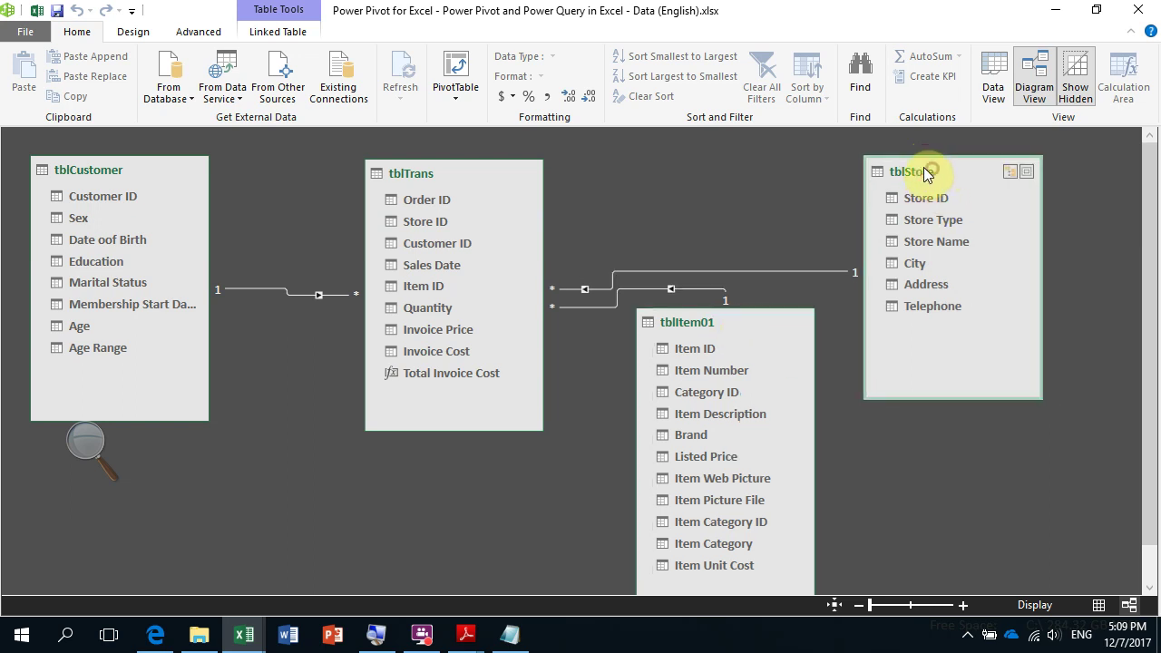
pyautogui.click(1009, 468)
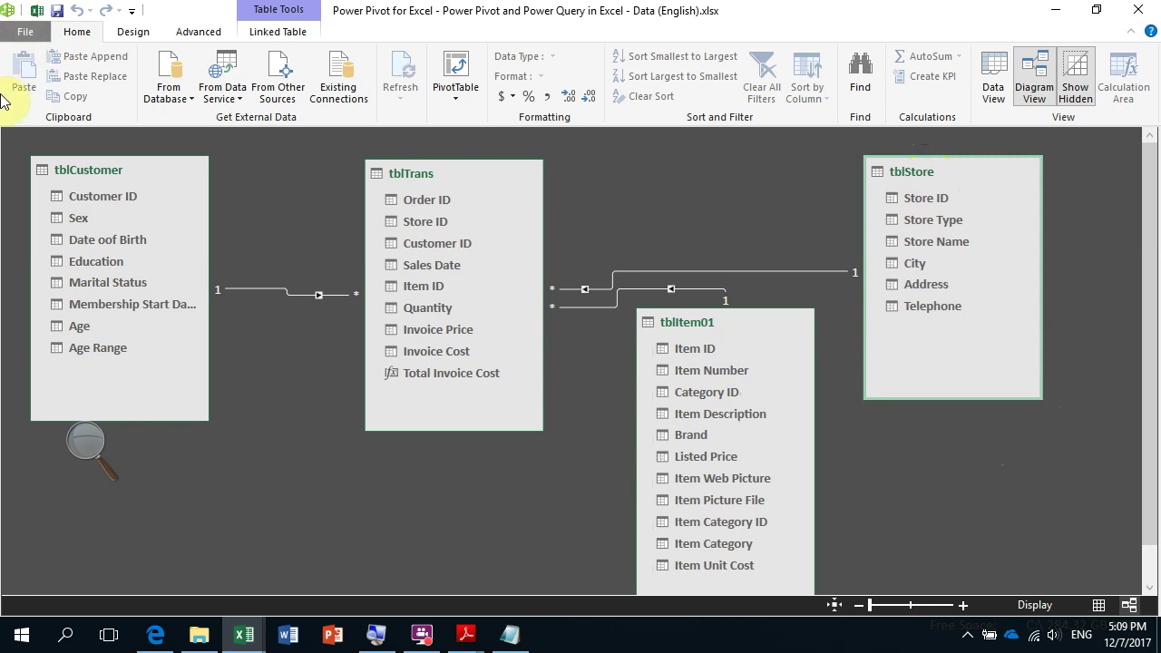
pyautogui.click(292, 292)
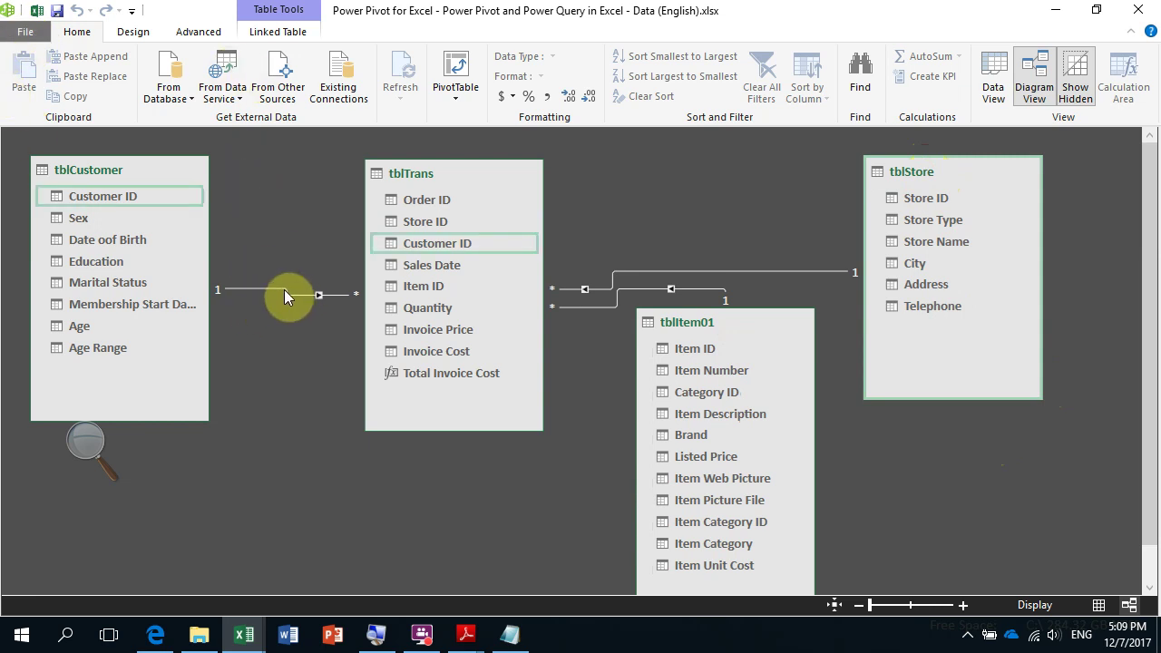
pyautogui.click(284, 290)
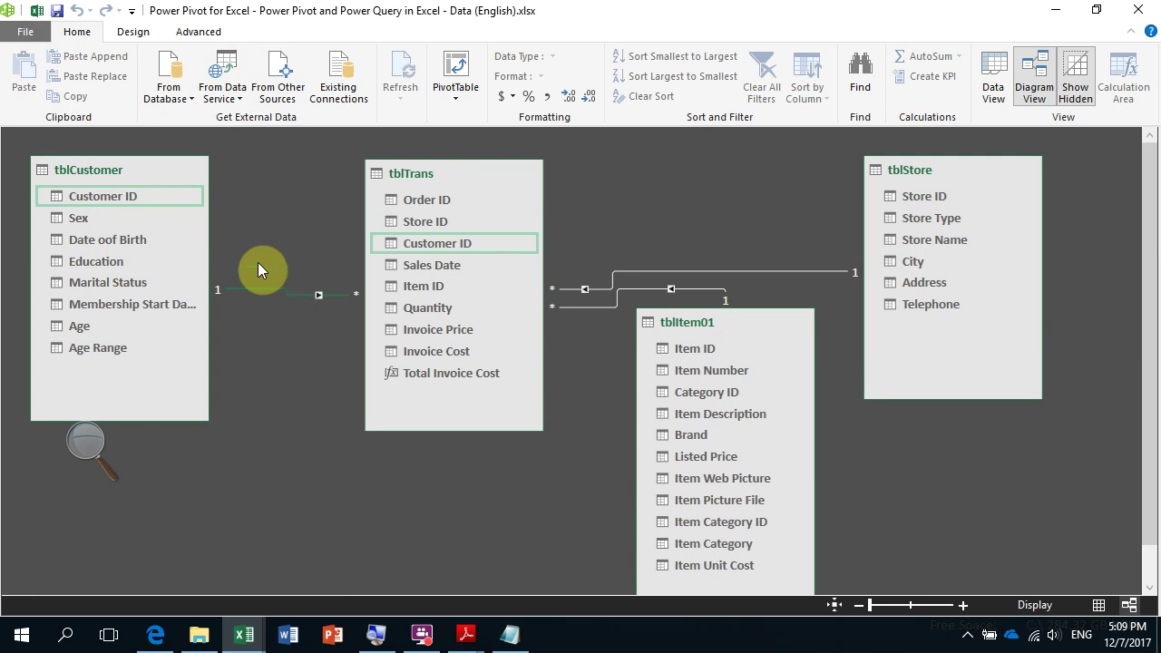
pyautogui.press('Delete')
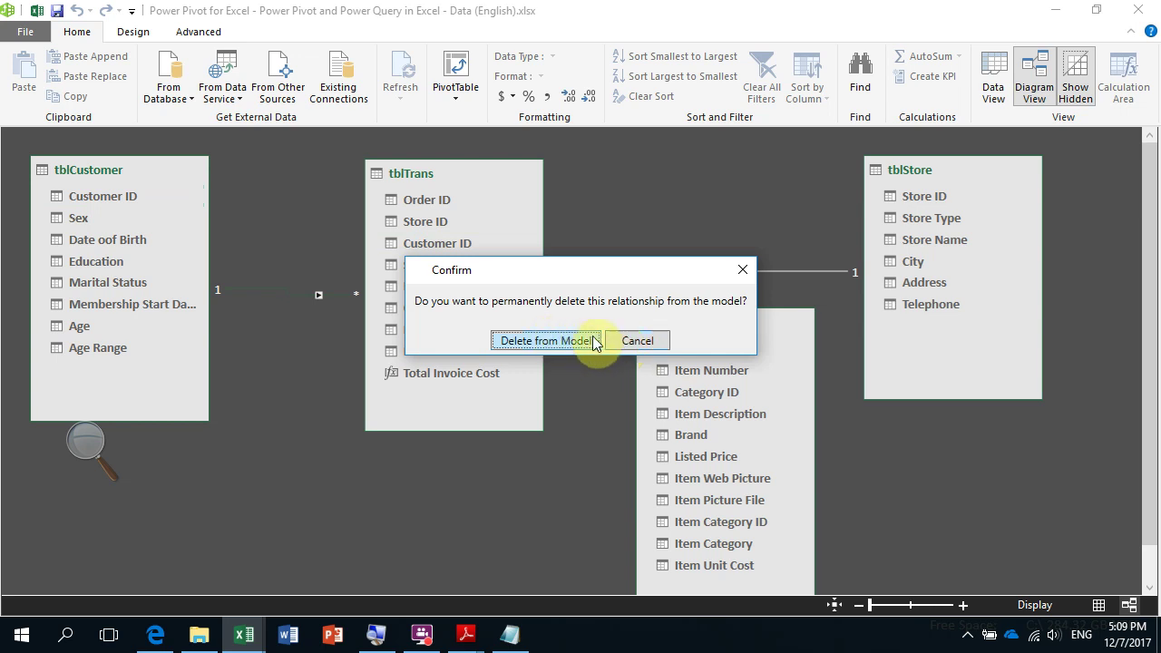
pyautogui.click(645, 342)
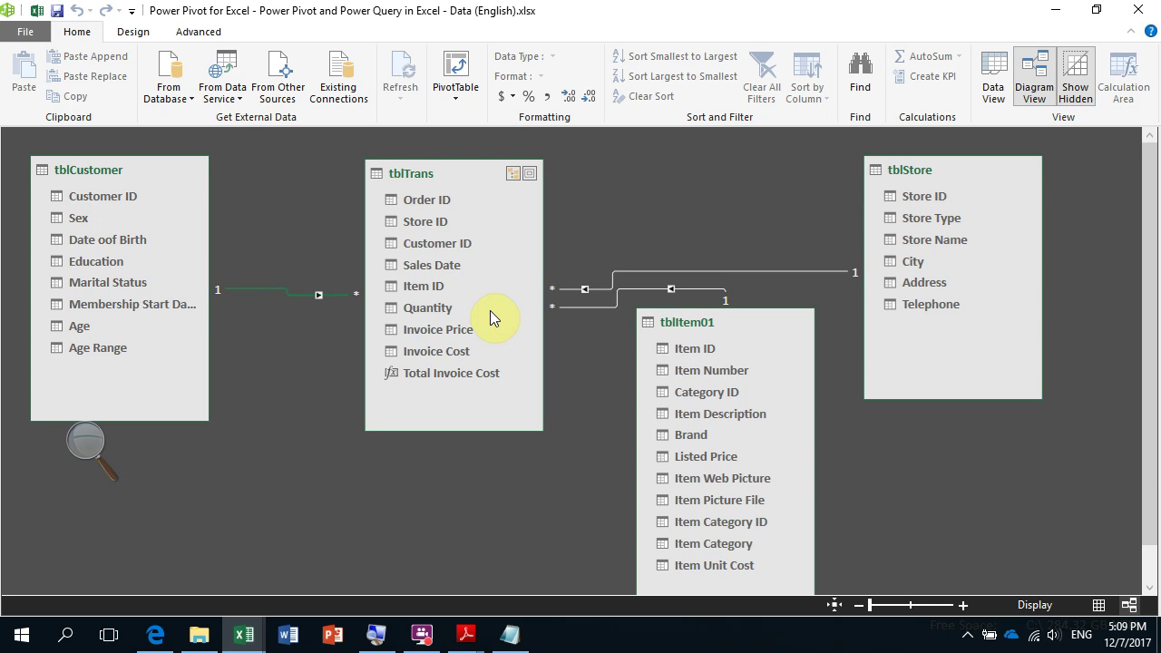
# - Select the relationship between tblCustomer and tblTrans and examine its line and end symbols magnified
pyautogui.click(238, 289)
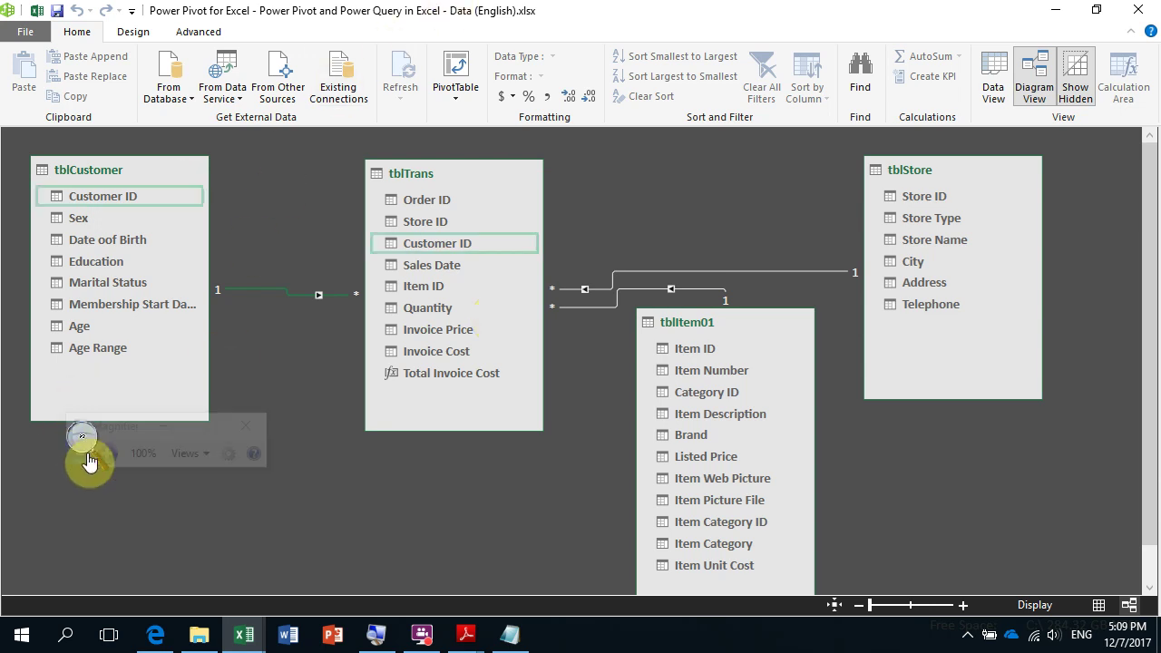
pyautogui.click(106, 455)
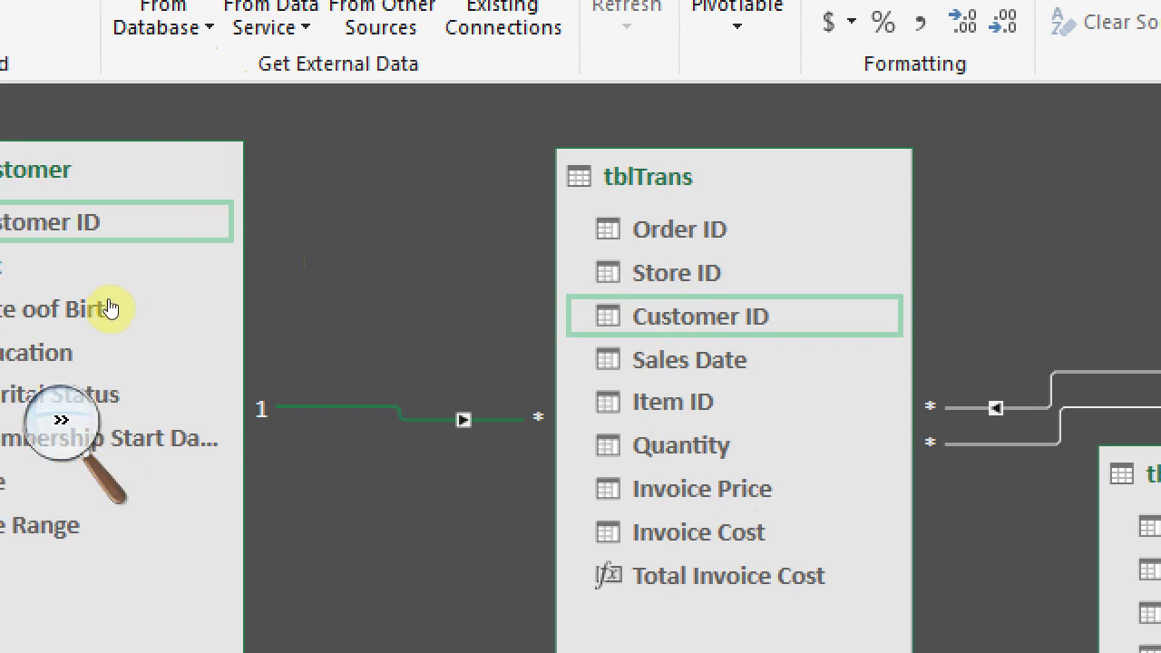
pyautogui.click(48, 445)
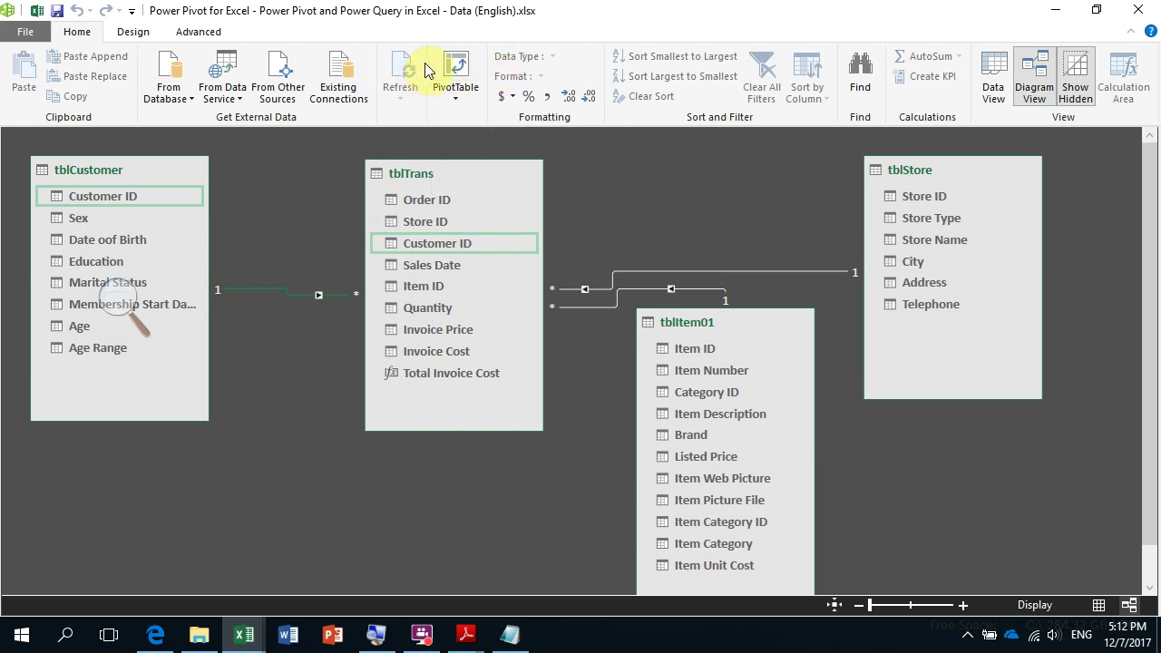
# - Create a PivotTable from the data model on a new worksheet
pyautogui.click(458, 72)
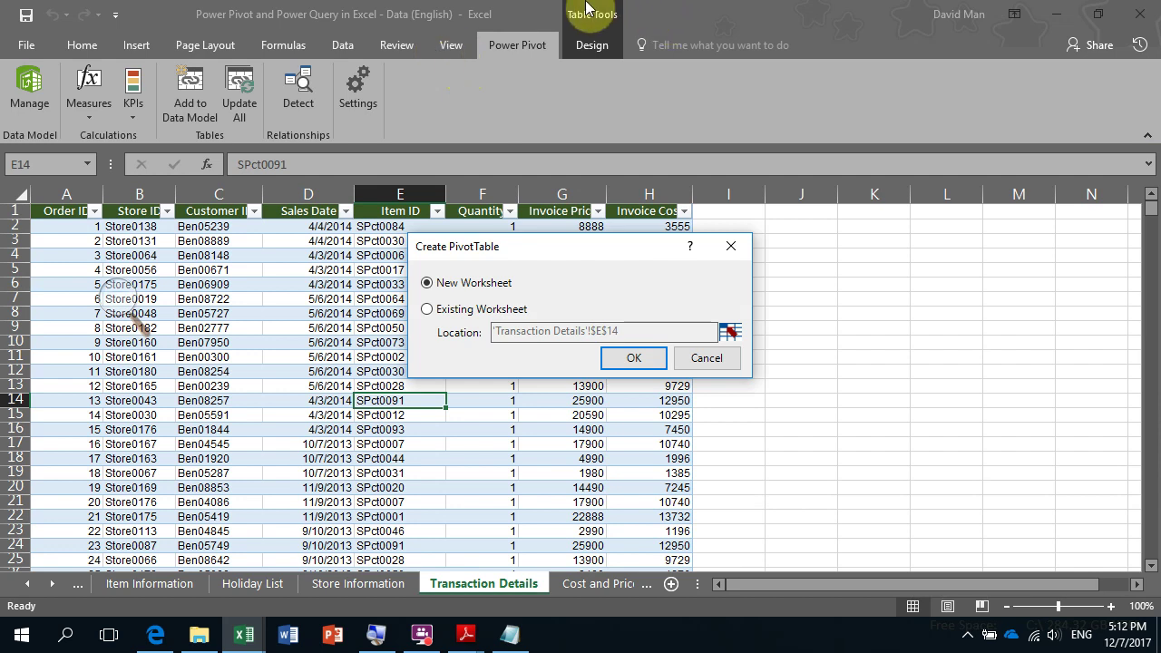
pyautogui.moveTo(517, 244); pyautogui.dragTo(588, 151)
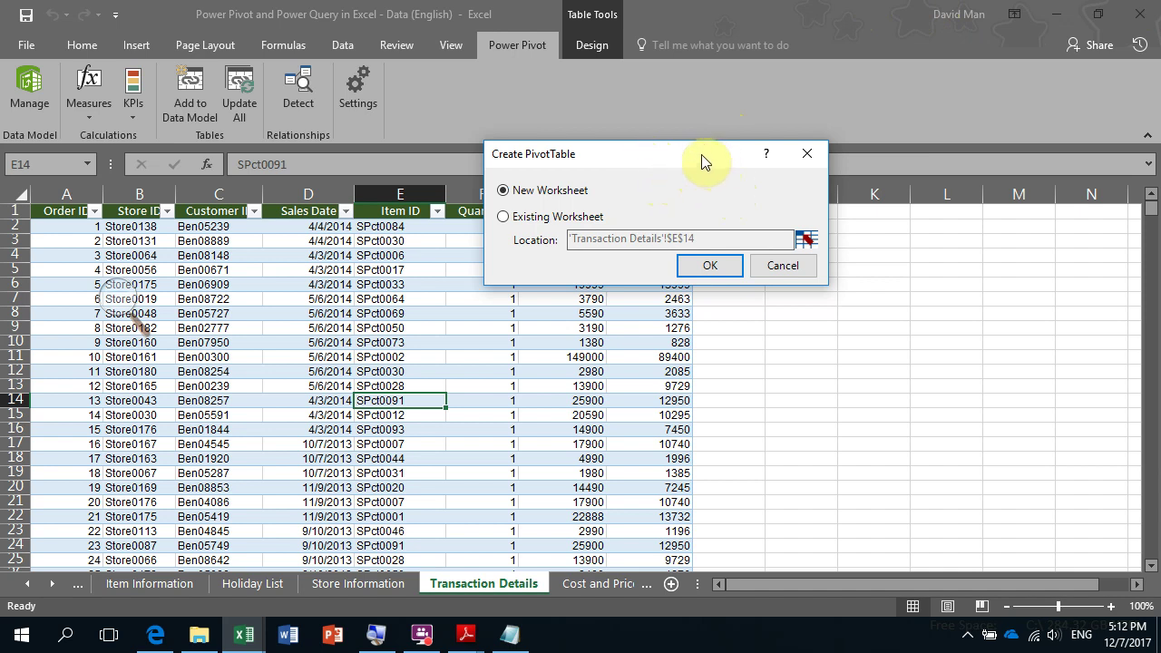
pyautogui.moveTo(707, 162); pyautogui.dragTo(774, 99)
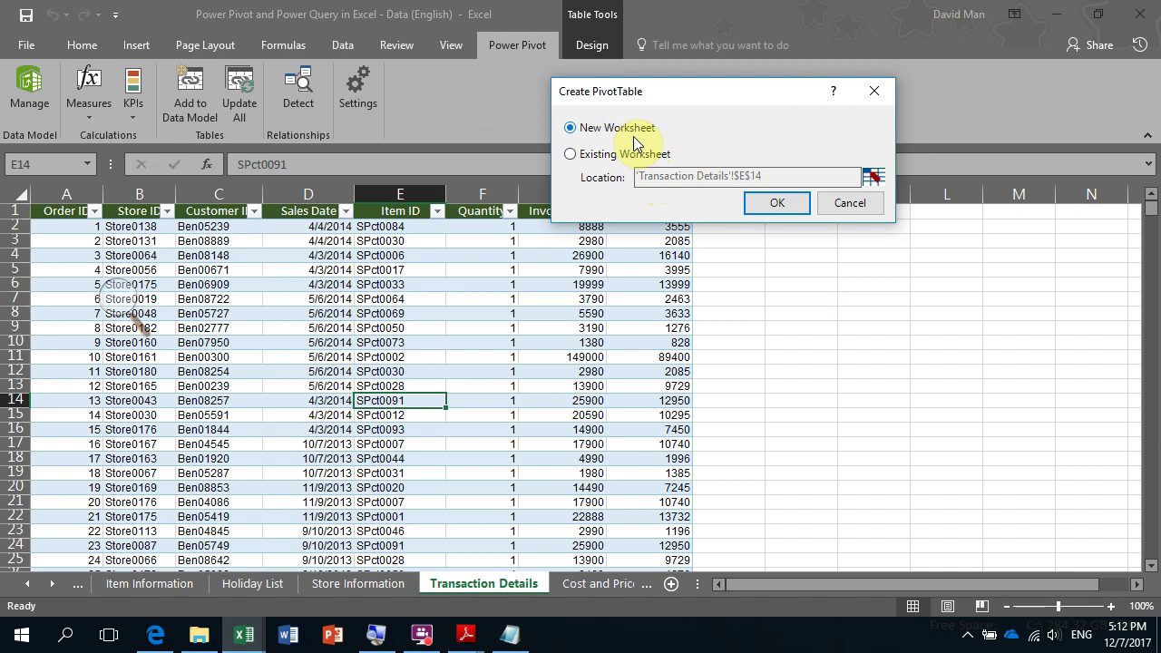
pyautogui.click(778, 202)
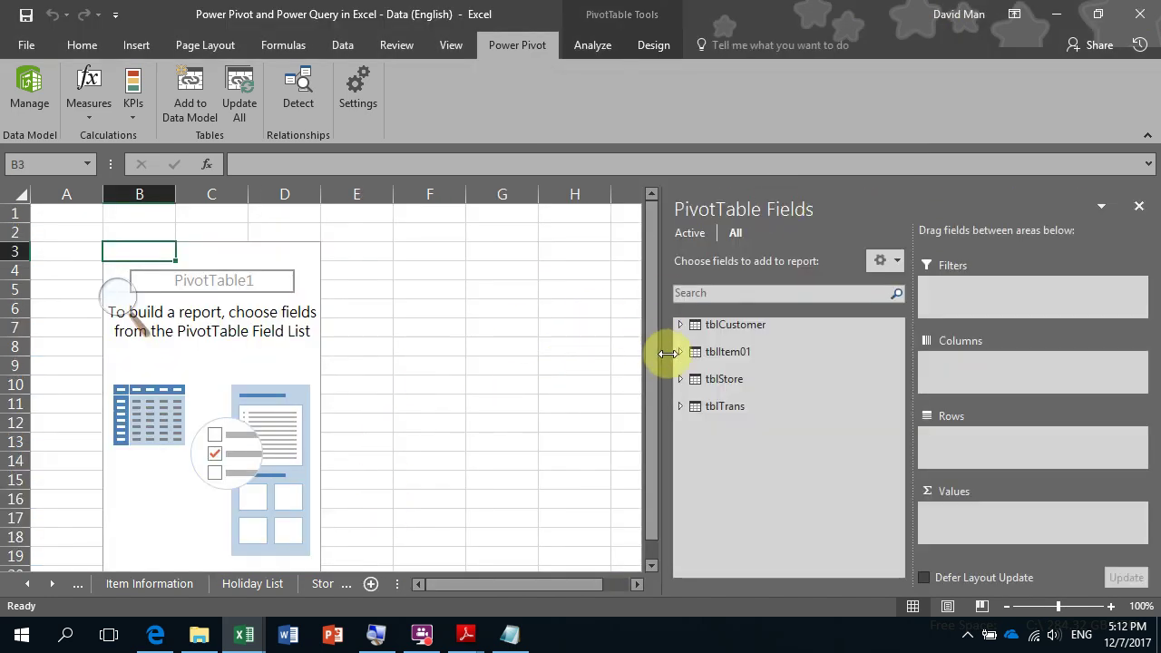
# - Expand tblCustomer in the PivotTable field list and add Customer ID to the rows
pyautogui.press('super+plus')
pyautogui.click(137, 308)
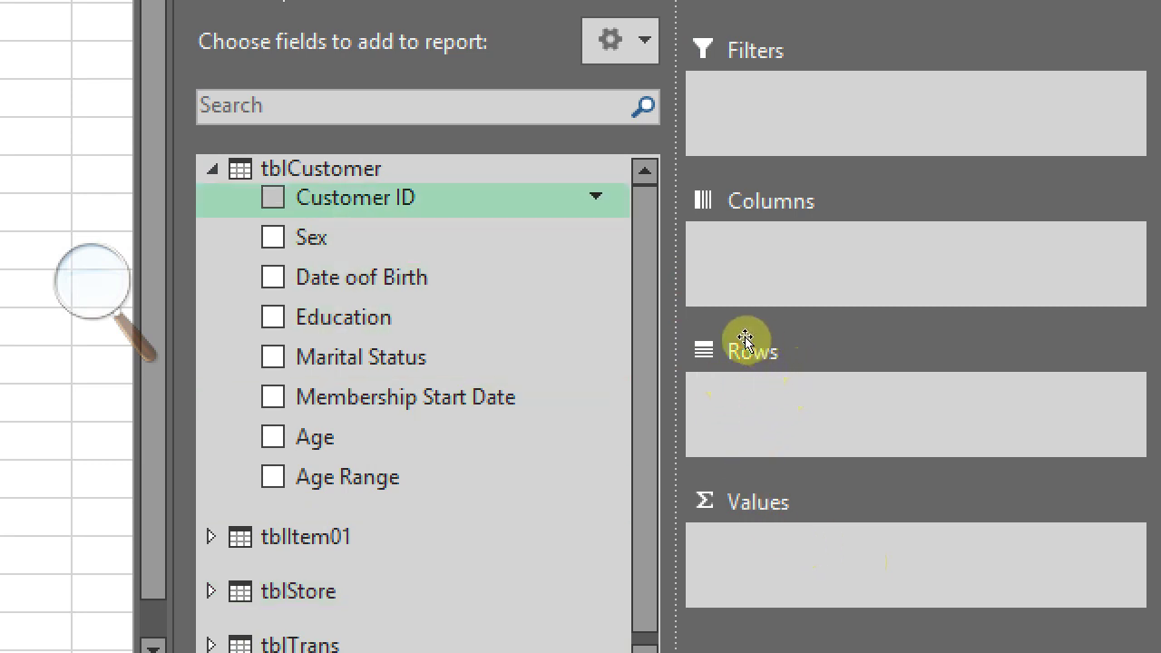
pyautogui.moveTo(741, 340); pyautogui.dragTo(968, 441)
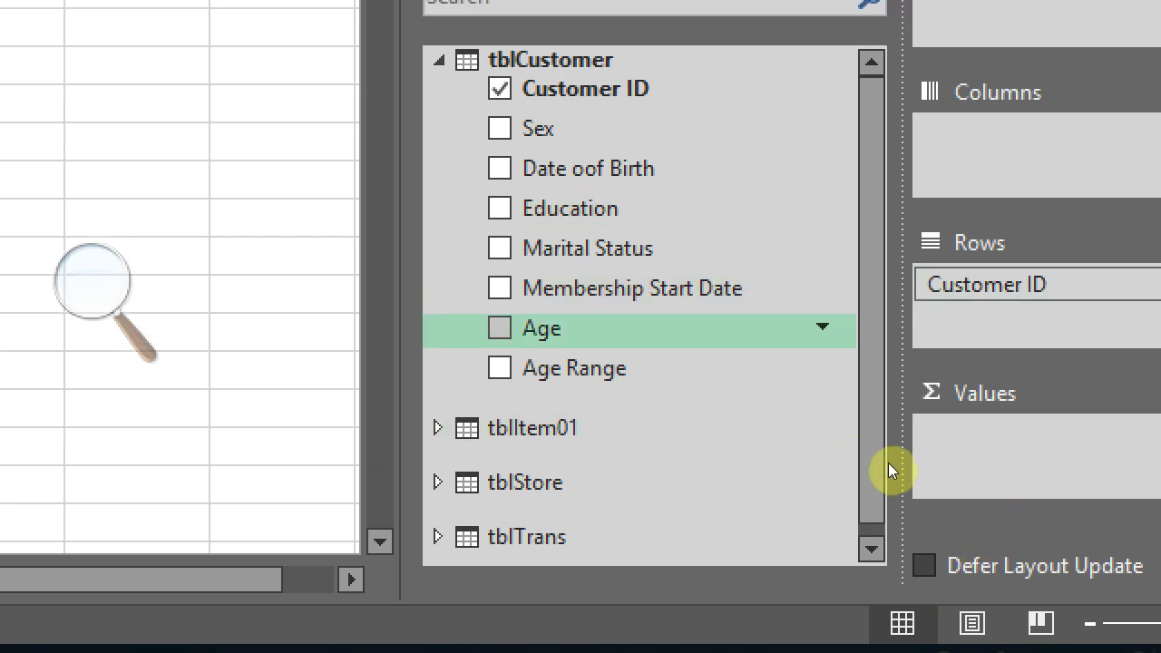
# - Expand tblTrans in the field list and add Invoice Price to the PivotTable's values
pyautogui.scroll(-1, 894, 499)
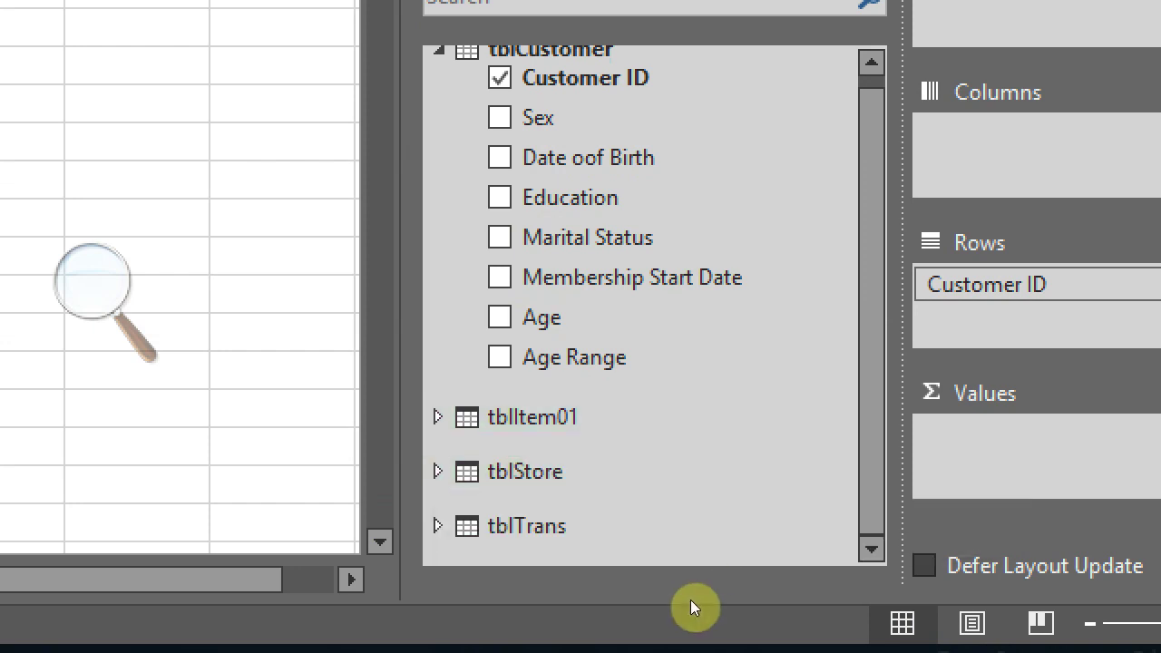
pyautogui.click(673, 554)
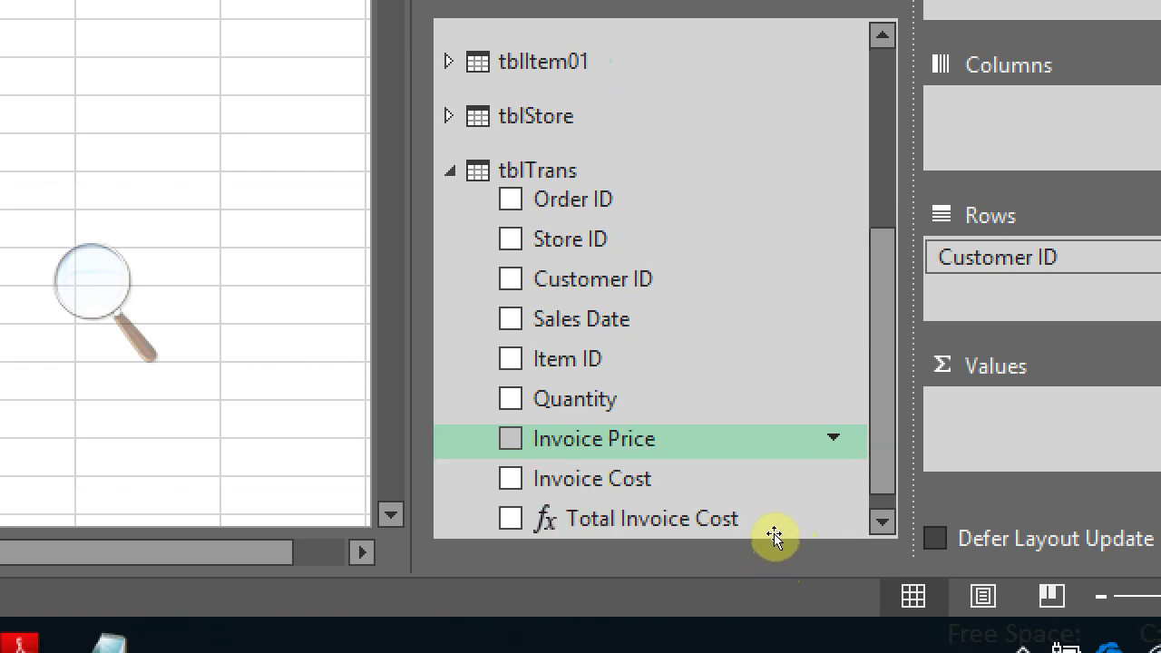
pyautogui.moveTo(774, 533); pyautogui.dragTo(975, 525)
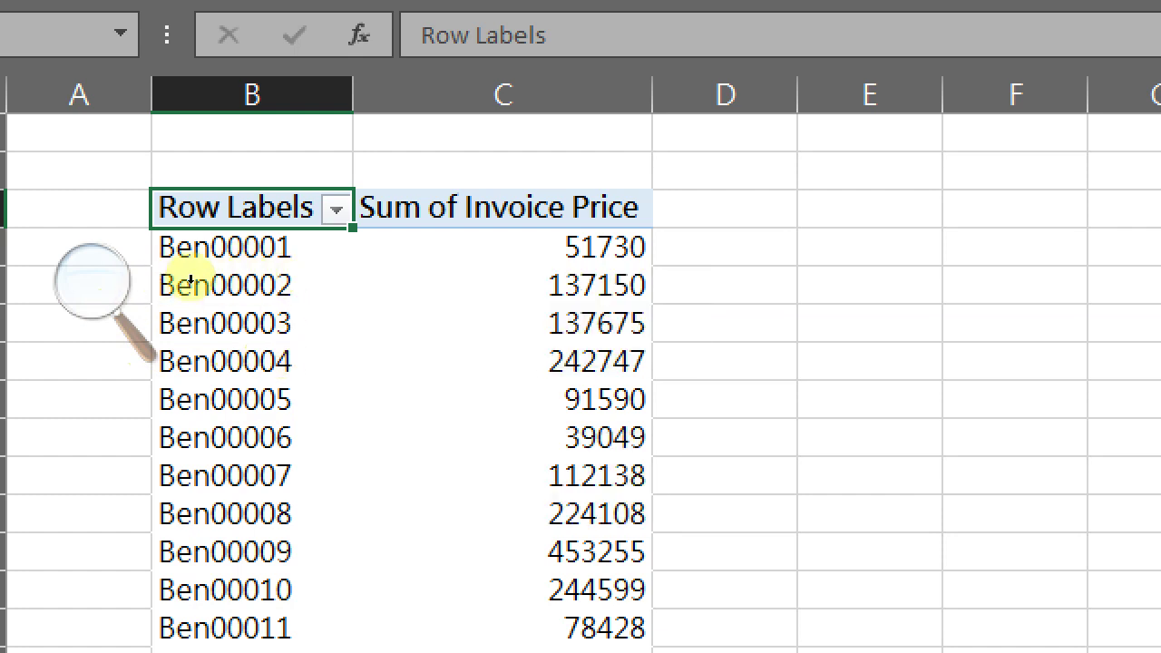
# - Examine the summed invoice prices per customer down the PivotTable, then return to its beginning
pyautogui.press('Right')
pyautogui.press('Down')
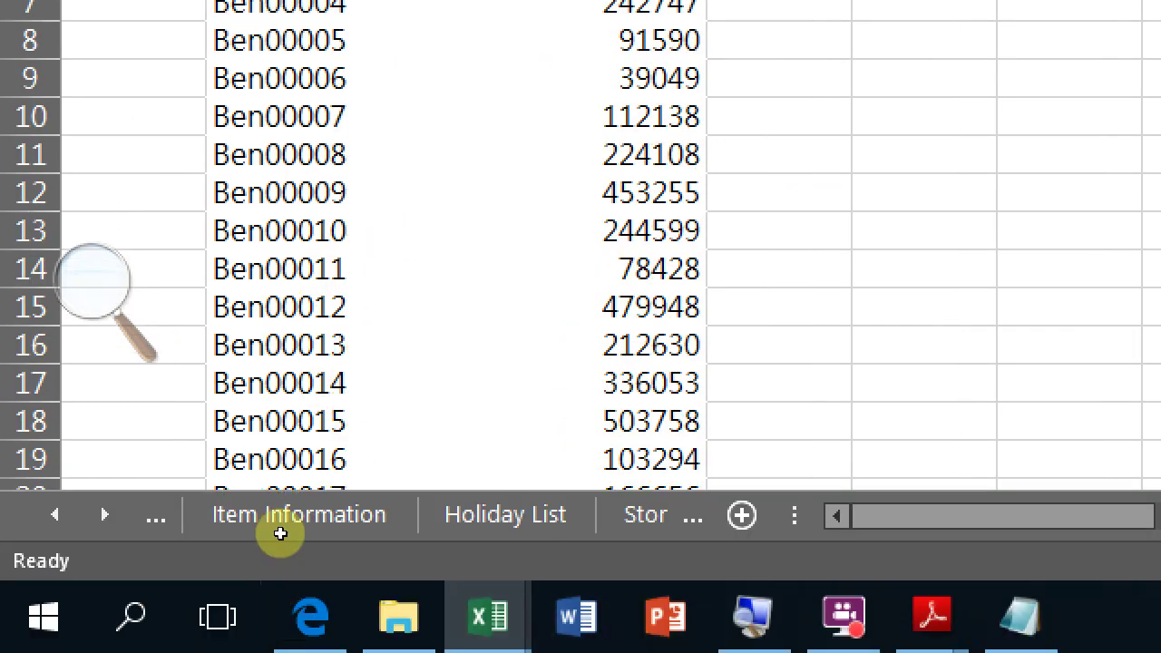
pyautogui.press('Down')
pyautogui.press('Down')
pyautogui.press('Down')
pyautogui.press('Down')
pyautogui.press('Down')
pyautogui.press('Down')
pyautogui.press('Down')
pyautogui.press('Down')
pyautogui.scroll(-5, 282, 423)
pyautogui.scroll(-9, 285, 459)
pyautogui.scroll(-7, 291, 461)
pyautogui.scroll(20, 283, 459)
pyautogui.scroll(2, 274, 445)
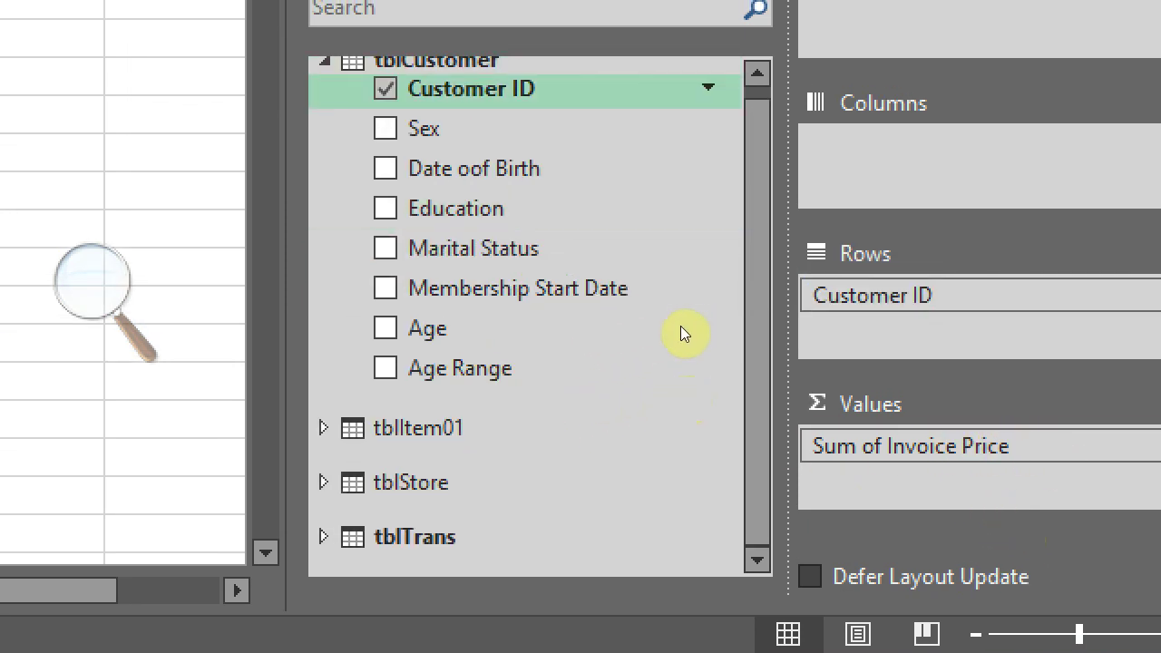
# - Collapse the tblCustomer field list and remove Customer ID from the PivotTable's rows
pyautogui.press('Left')
pyautogui.press('Left')
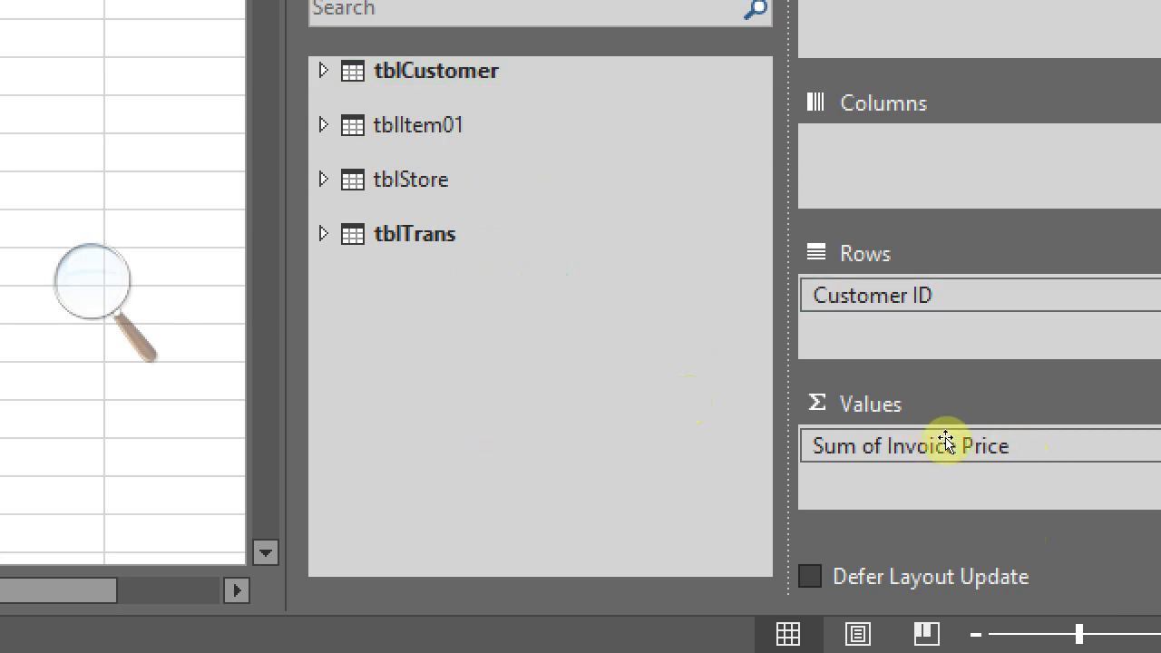
pyautogui.moveTo(985, 442); pyautogui.dragTo(788, 481)
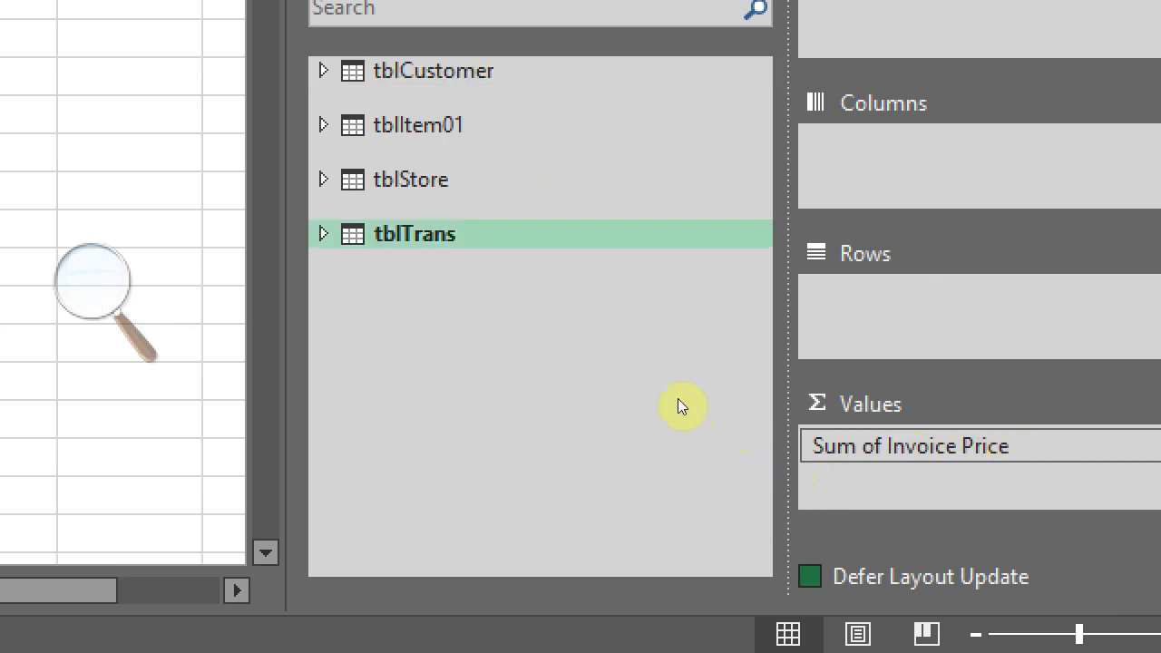
# - Expand tblStore in the PivotTable field list and add Store Name to the rows
pyautogui.press('Up')
pyautogui.press('Right')
pyautogui.press('Down')
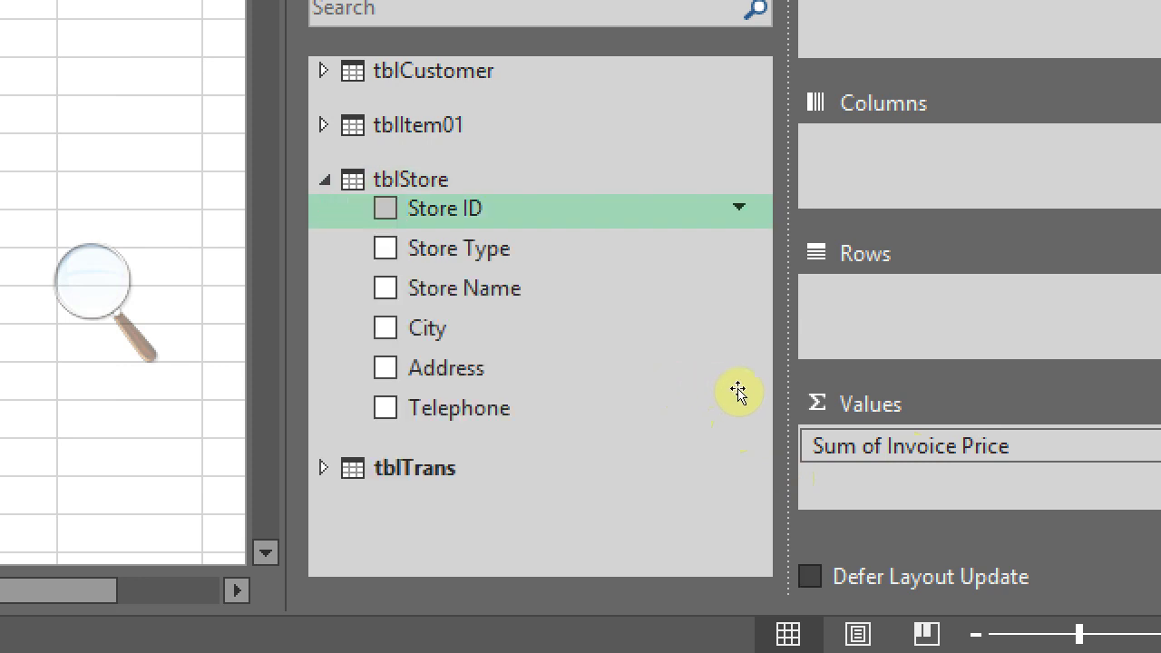
pyautogui.press('Down')
pyautogui.press('Down')
pyautogui.moveTo(756, 433); pyautogui.dragTo(996, 440)
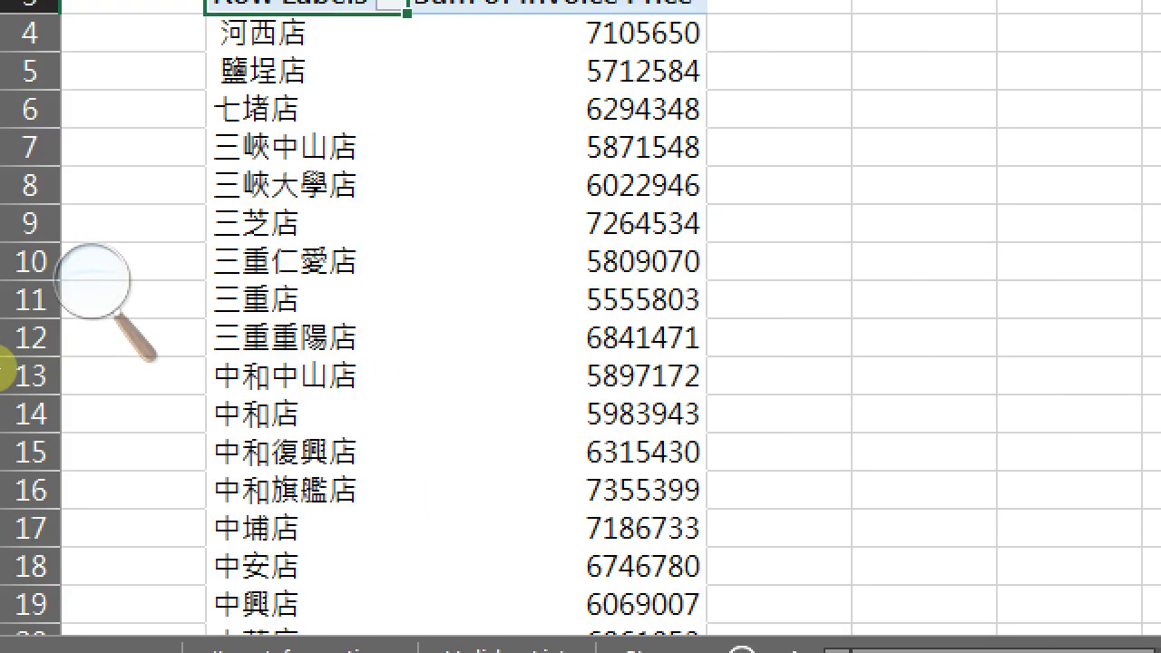
# - Examine the summed invoice prices per store from the first PivotTable row and reset the screen magnification to 100%
pyautogui.click(471, 114)
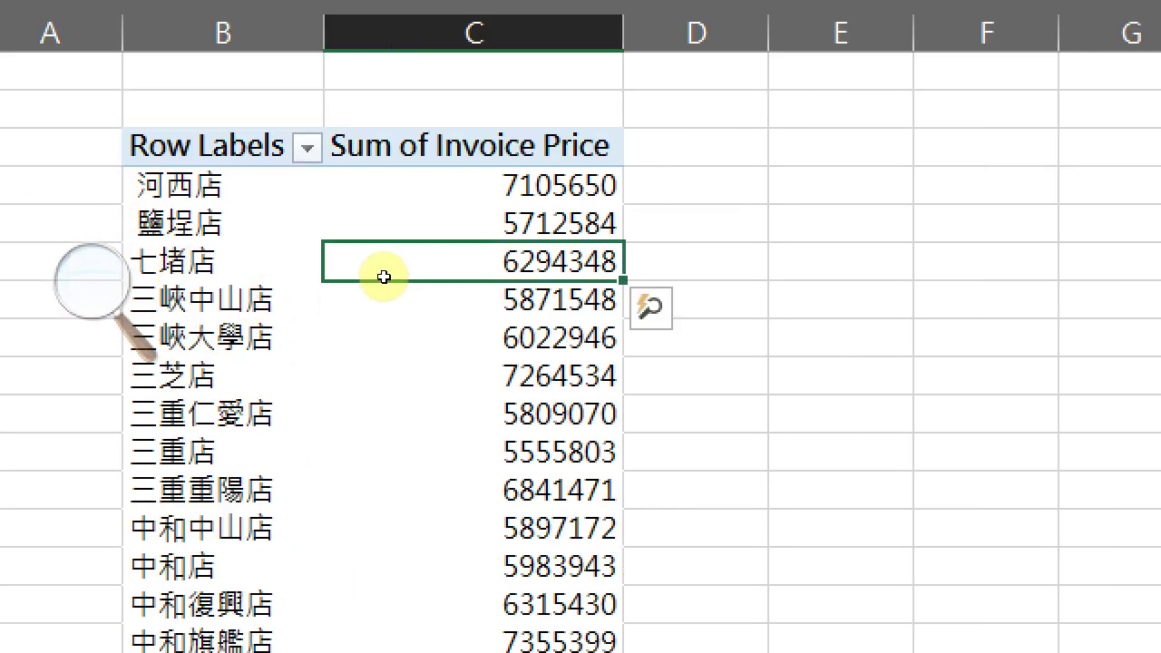
pyautogui.press('Up')
pyautogui.press('Up')
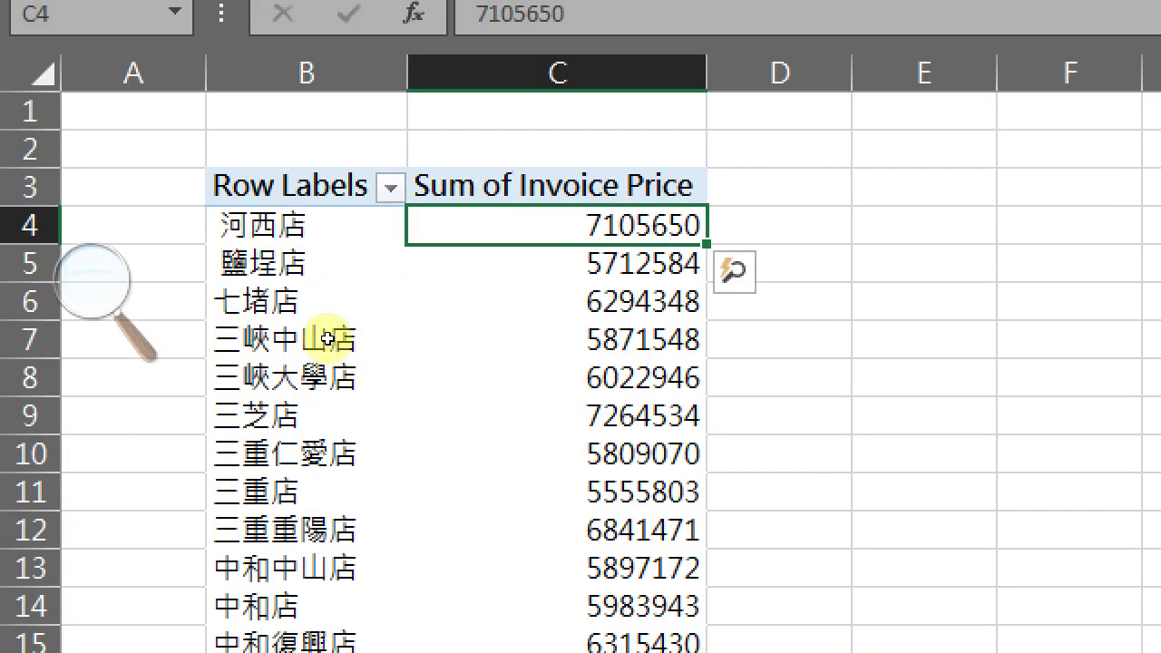
pyautogui.click(58, 309)
pyautogui.click(60, 310)
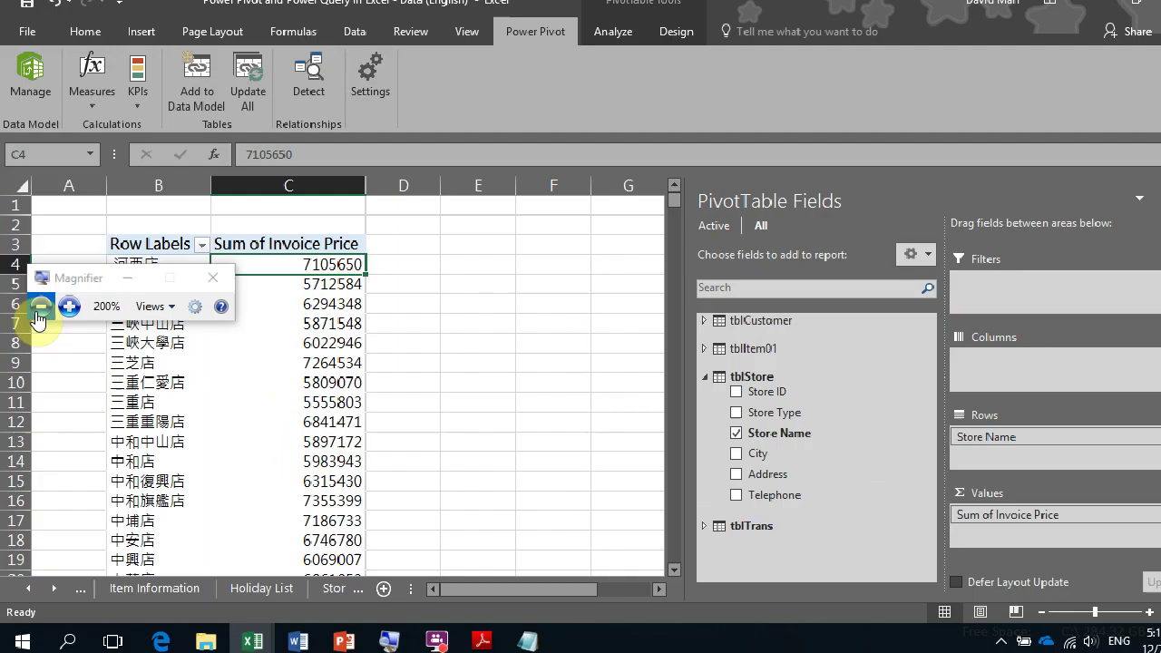
pyautogui.click(347, 379)
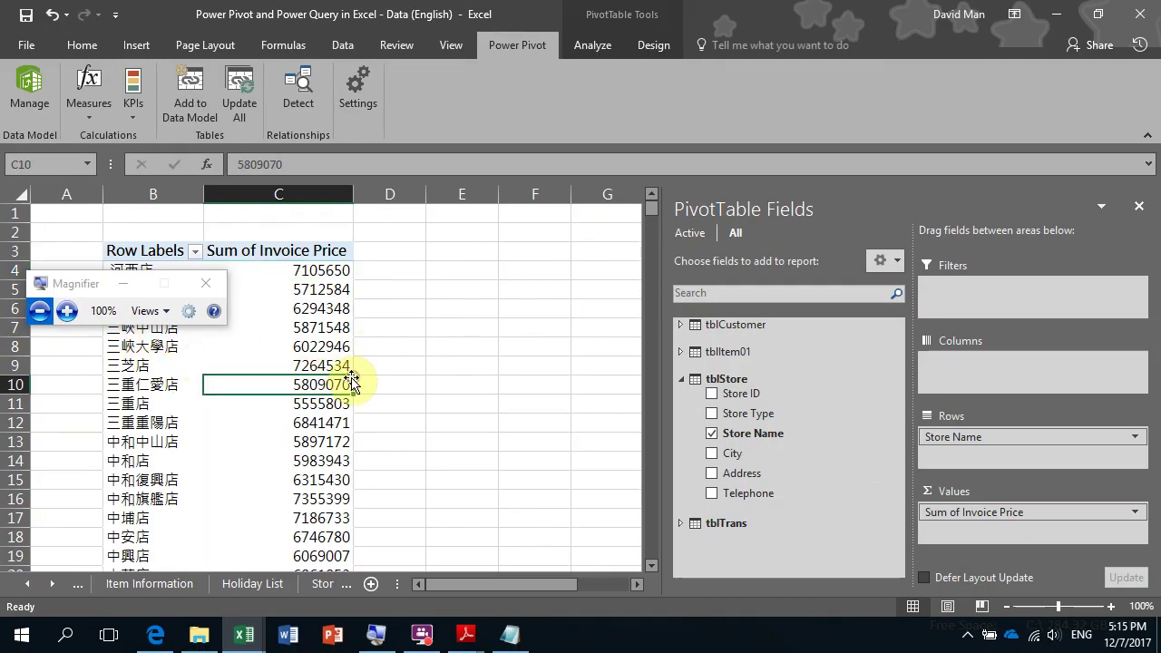
pyautogui.click(316, 331)
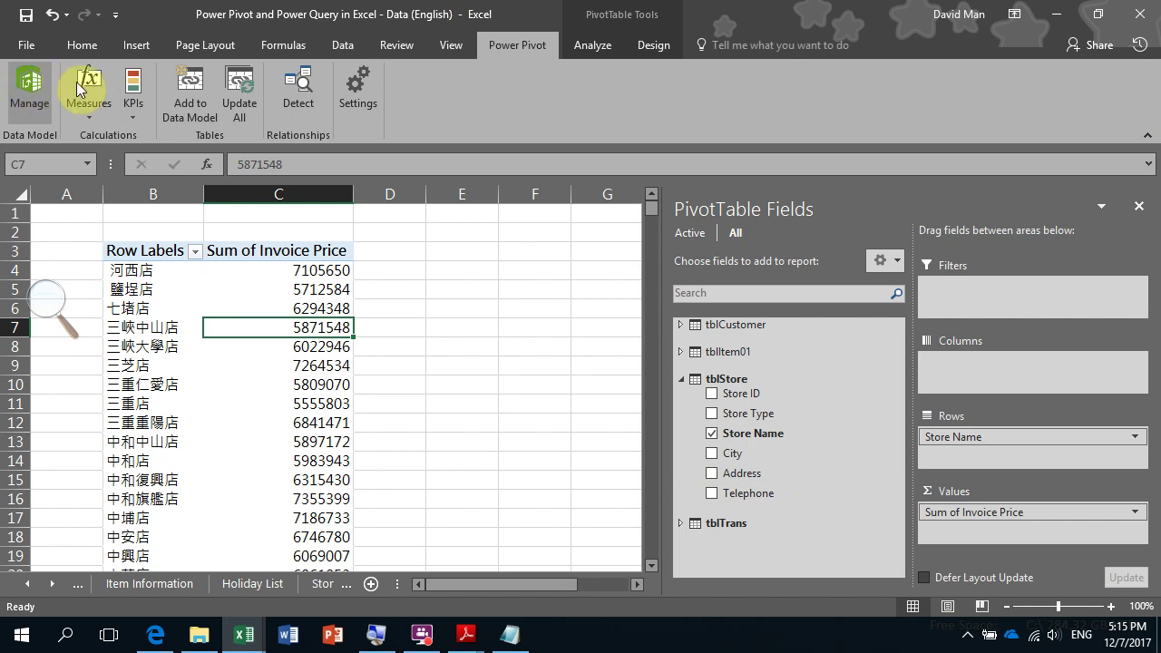
# - Open the Power Pivot data model and arrange tblTrans between tblCustomer and tblStore, with tblItem01 lower down in the diagram
pyautogui.click(39, 88)
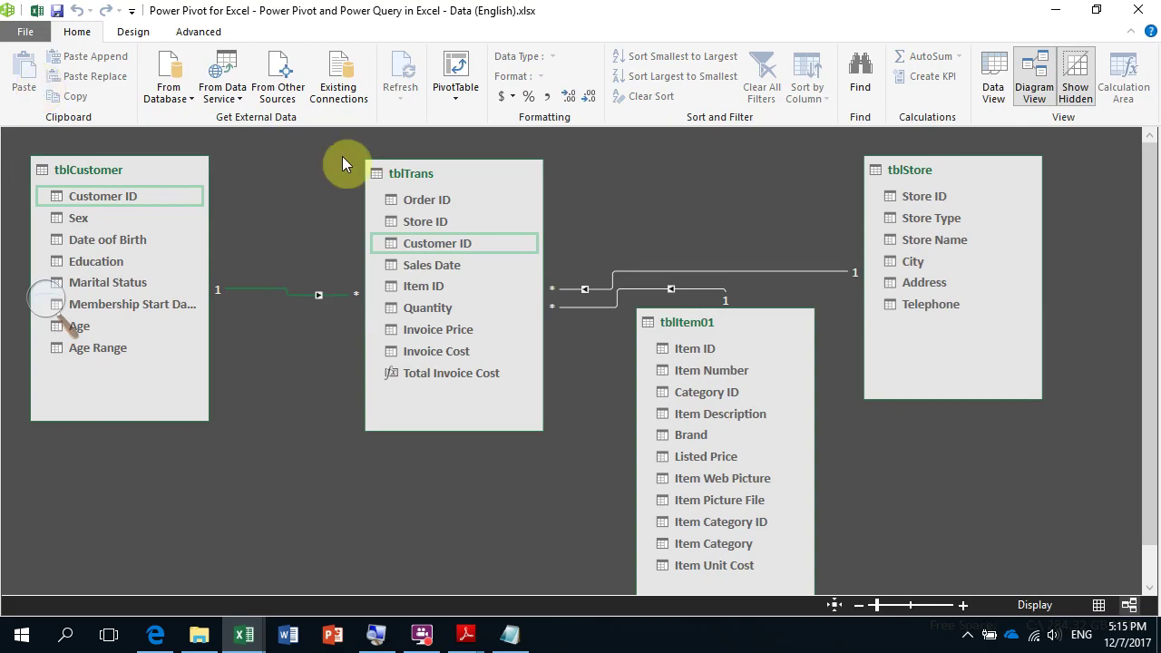
pyautogui.moveTo(439, 172); pyautogui.dragTo(408, 169)
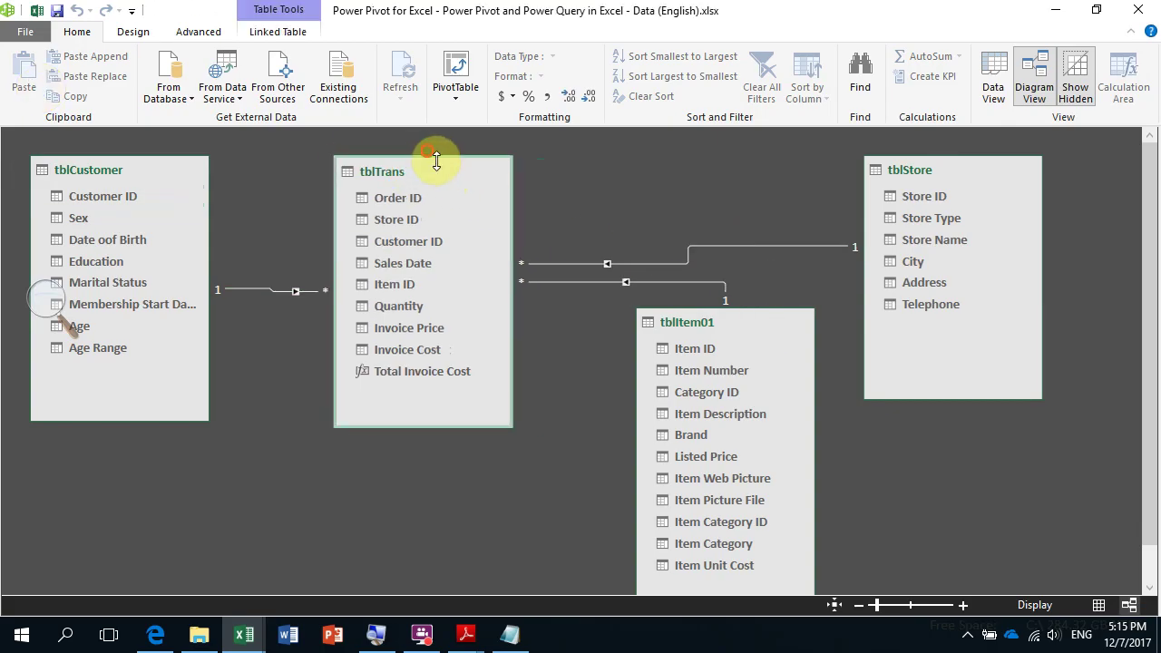
pyautogui.moveTo(676, 324); pyautogui.dragTo(662, 407)
pyautogui.moveTo(397, 169); pyautogui.dragTo(459, 169)
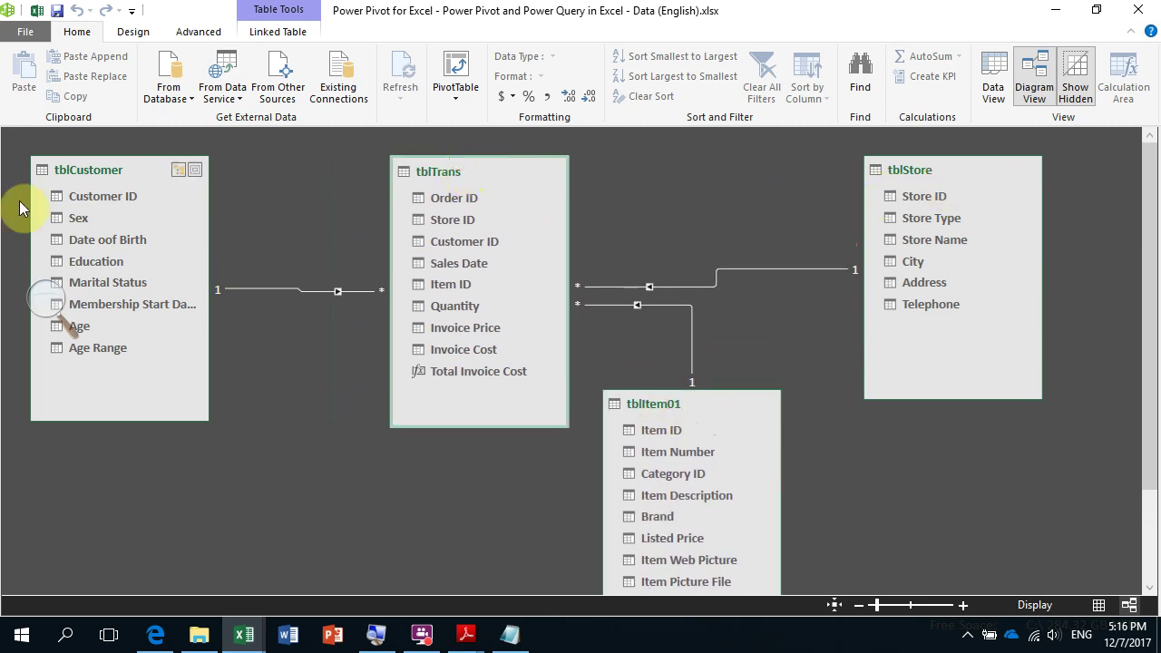